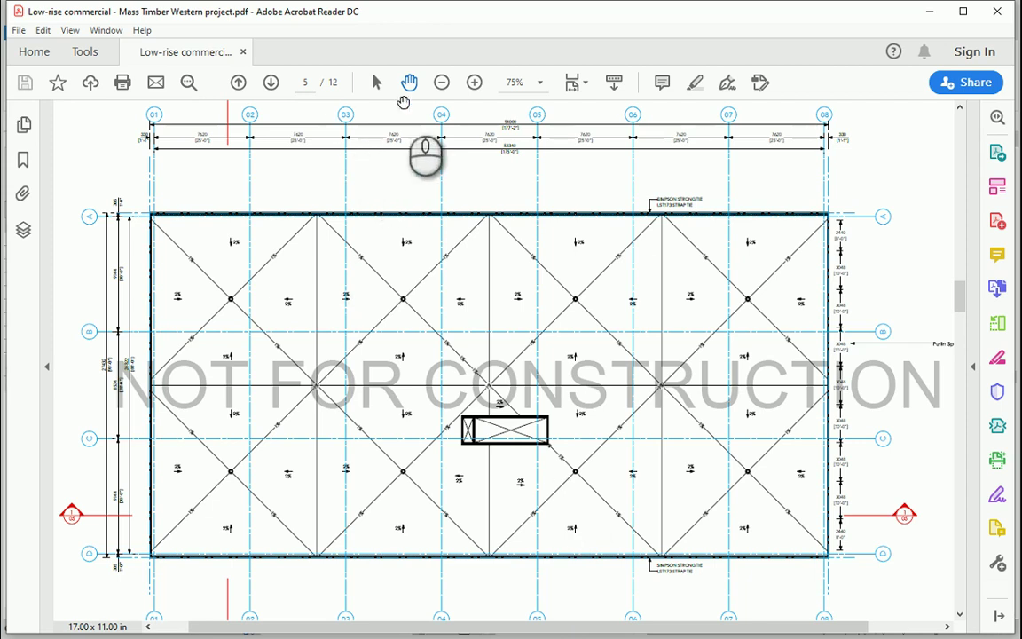
Zoom and pan the roof plan onto the upper-left bays to read the 2% slope arrows
left_click(473, 83)
left_click_drag(508, 488, 395, 348)
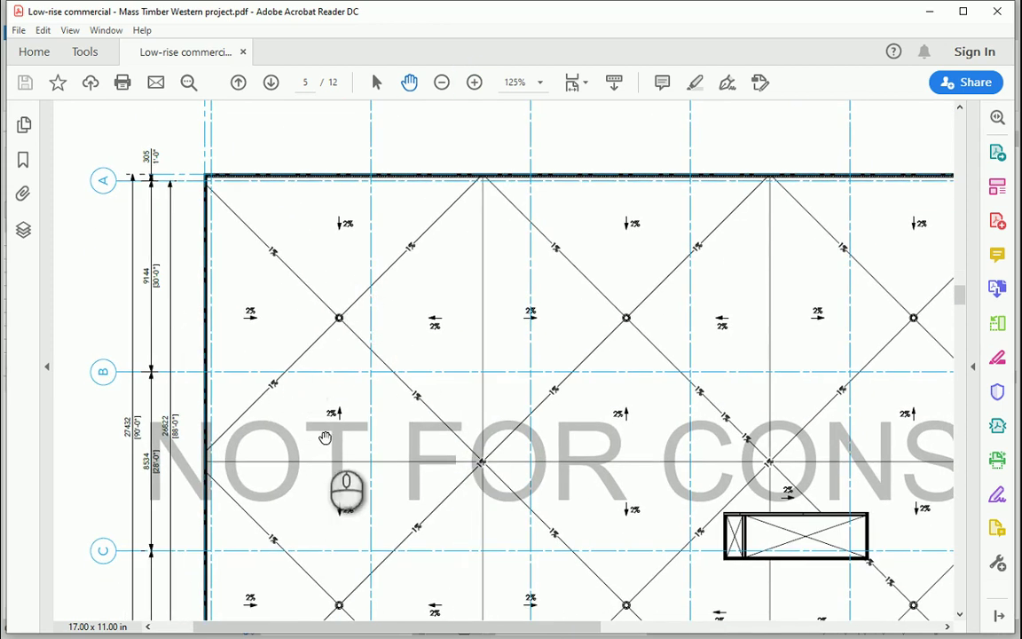
left_click(442, 83)
mouse_move(434, 321)
left_mouse_down()
mouse_move(427, 252)
mouse_move(465, 339)
left_mouse_up()
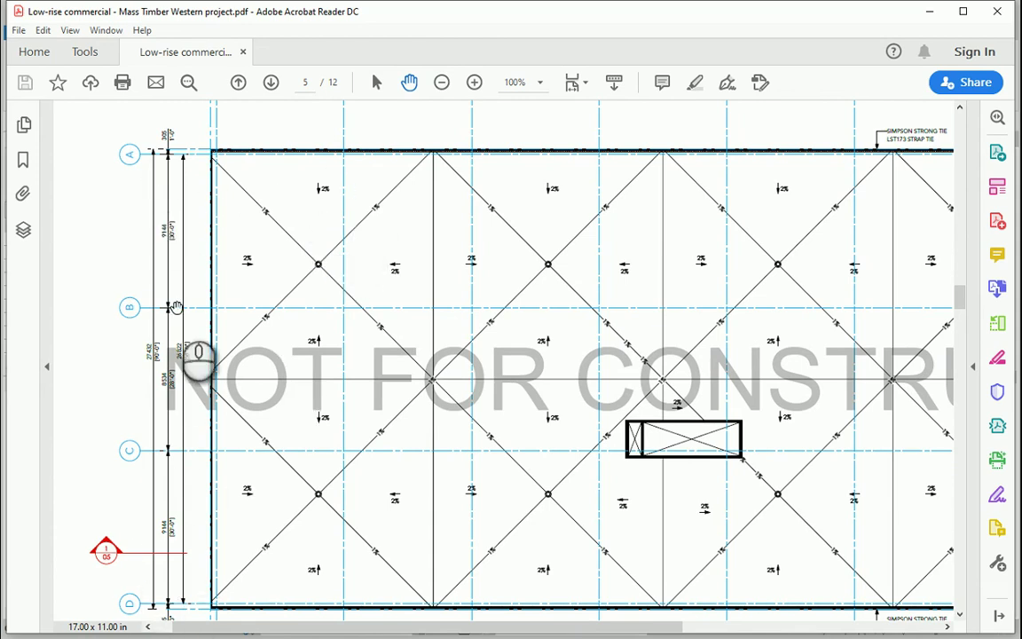
left_click(475, 82)
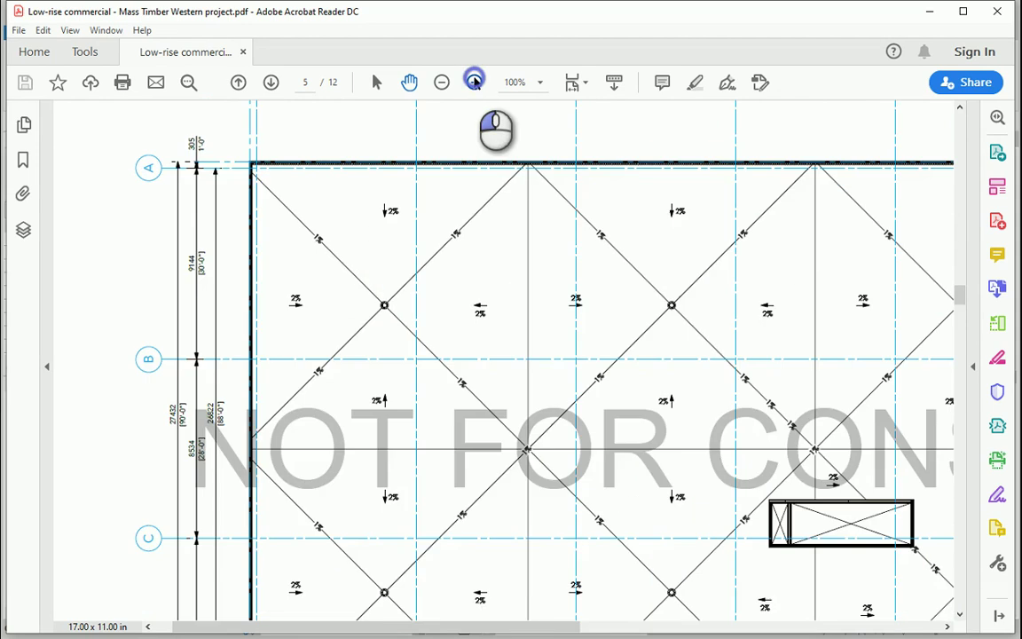
mouse_move(326, 536)
left_mouse_down()
mouse_move(315, 491)
mouse_move(247, 452)
mouse_move(260, 482)
left_mouse_up()
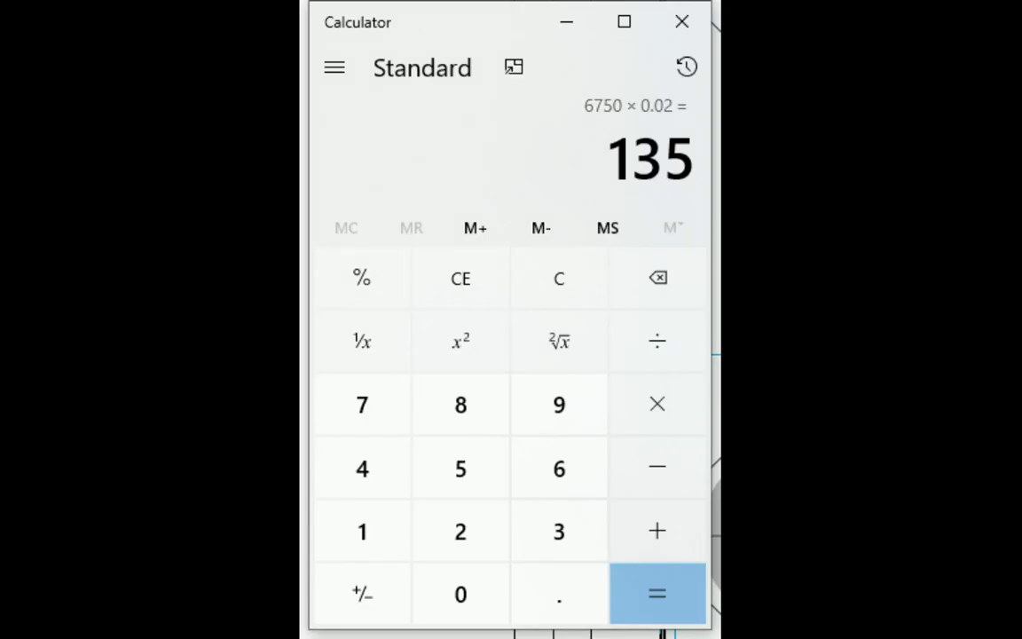
Compute 27,432 ÷ 4 × 0.02 in Calculator, giving 6,858 then 137.16
type("27,432")
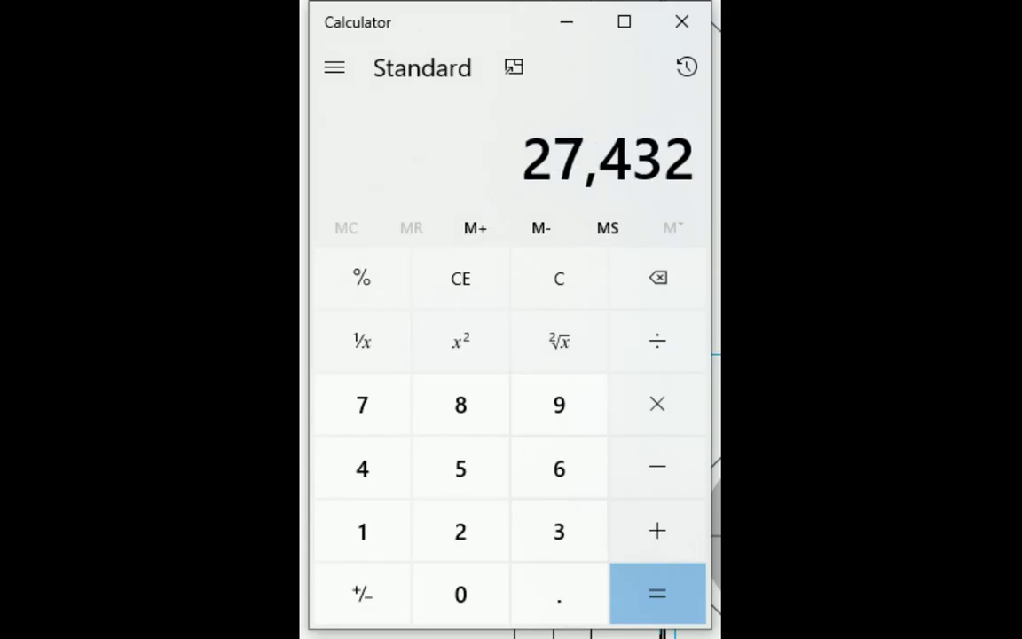
type("4")
key("Return")
type("*.02")
key("Return")
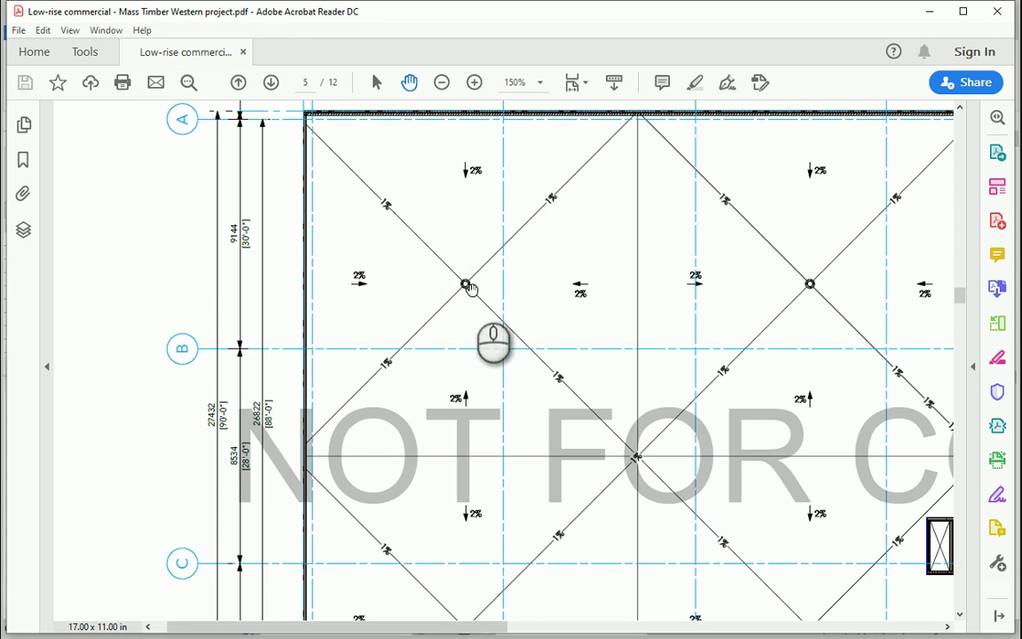
Pan the roof plan between the bays below grid B and grid line A
left_click(479, 466)
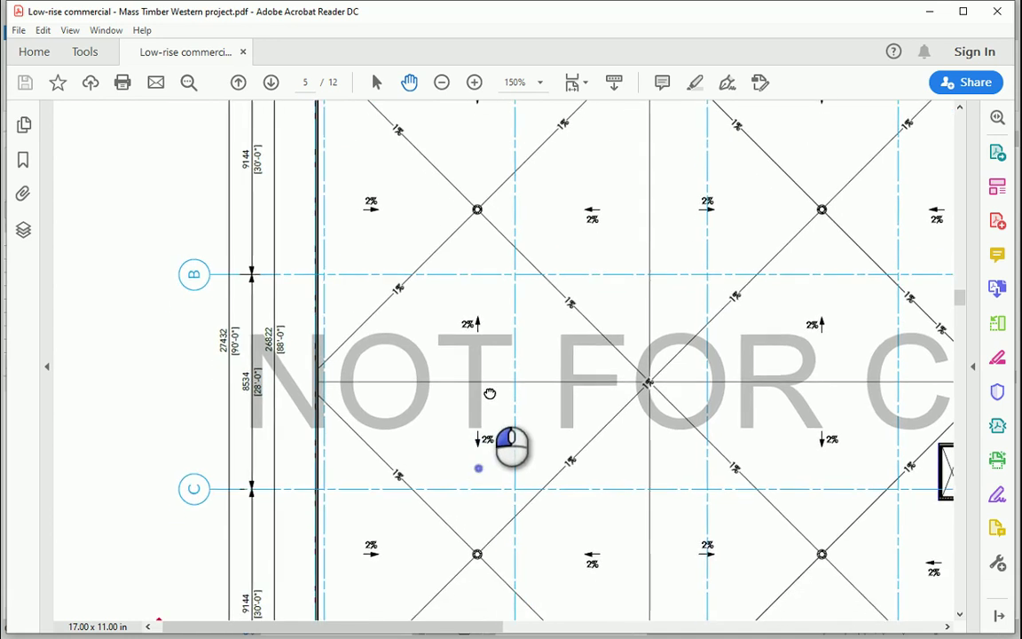
left_click_drag(479, 466, 471, 470)
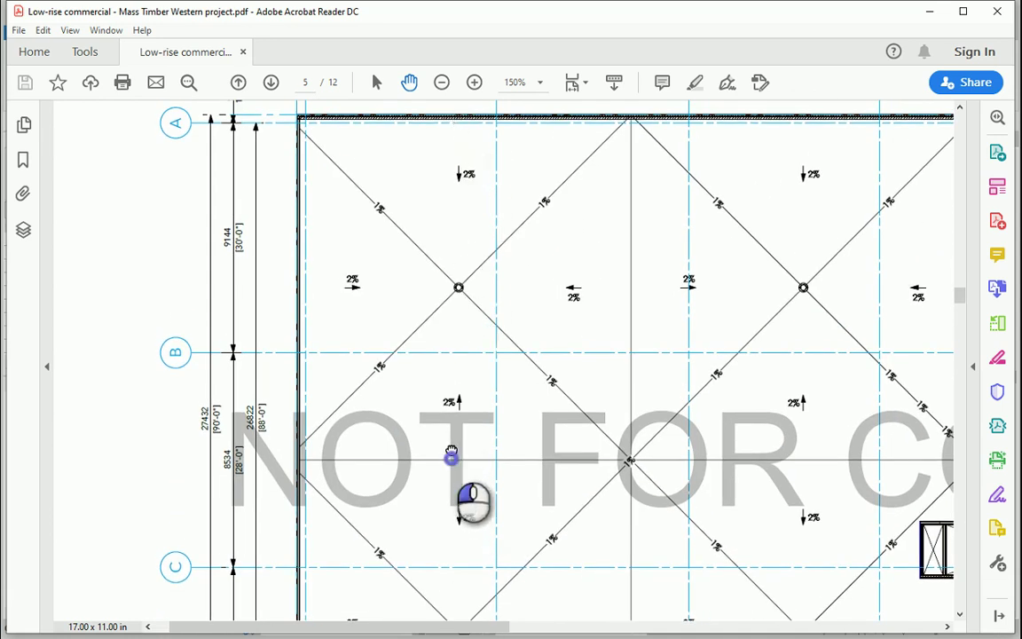
left_click_drag(454, 448, 468, 398)
left_click_drag(502, 280, 499, 553)
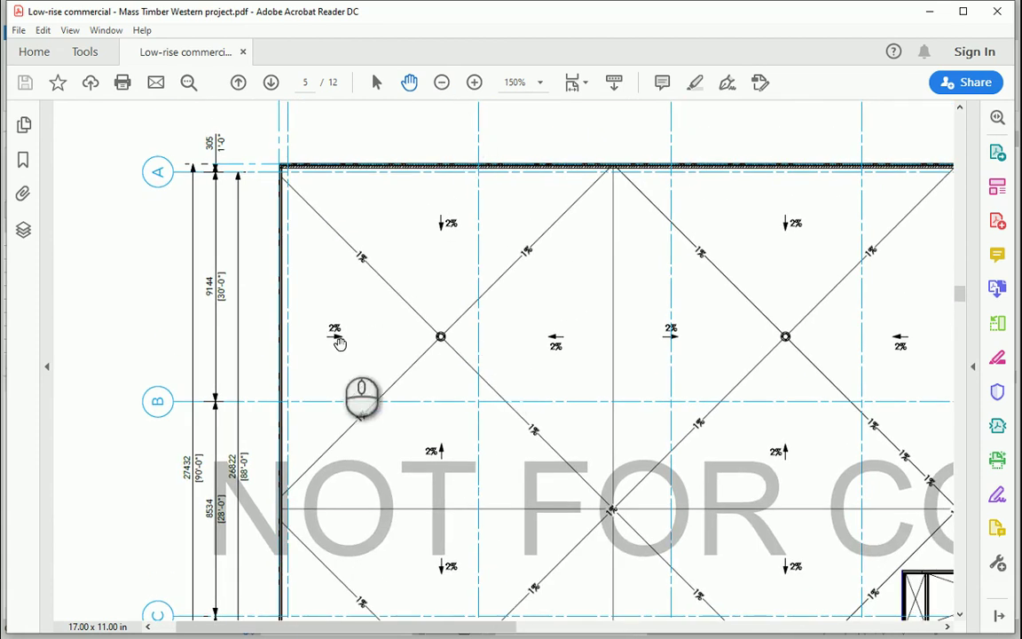
Zoom out to the full grid, then zoom in on the top 7620 bay dimension string
left_click(442, 83)
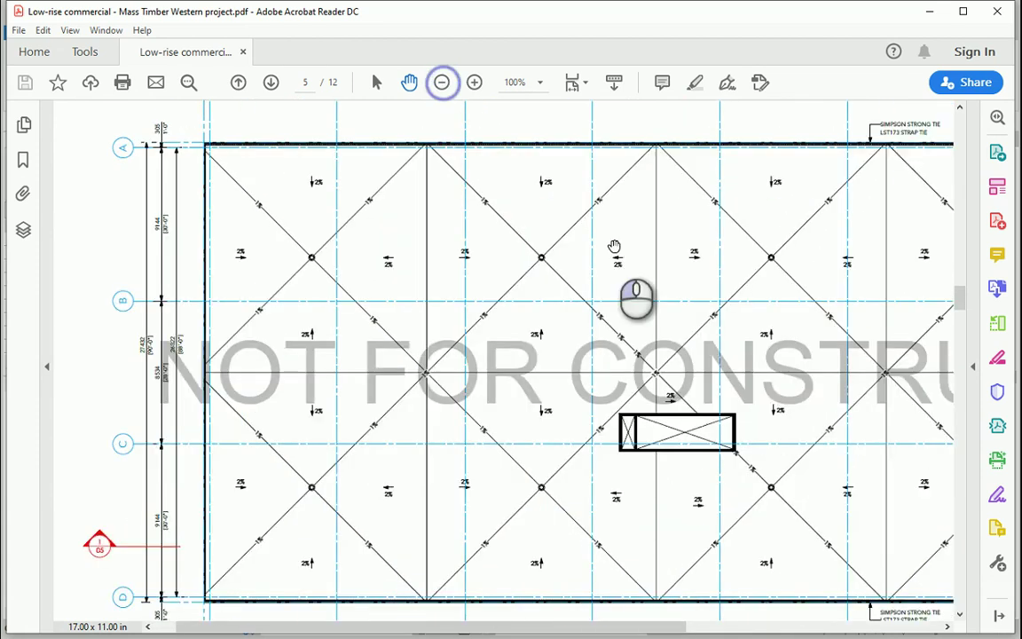
left_click(442, 83)
left_click_drag(484, 258, 582, 358)
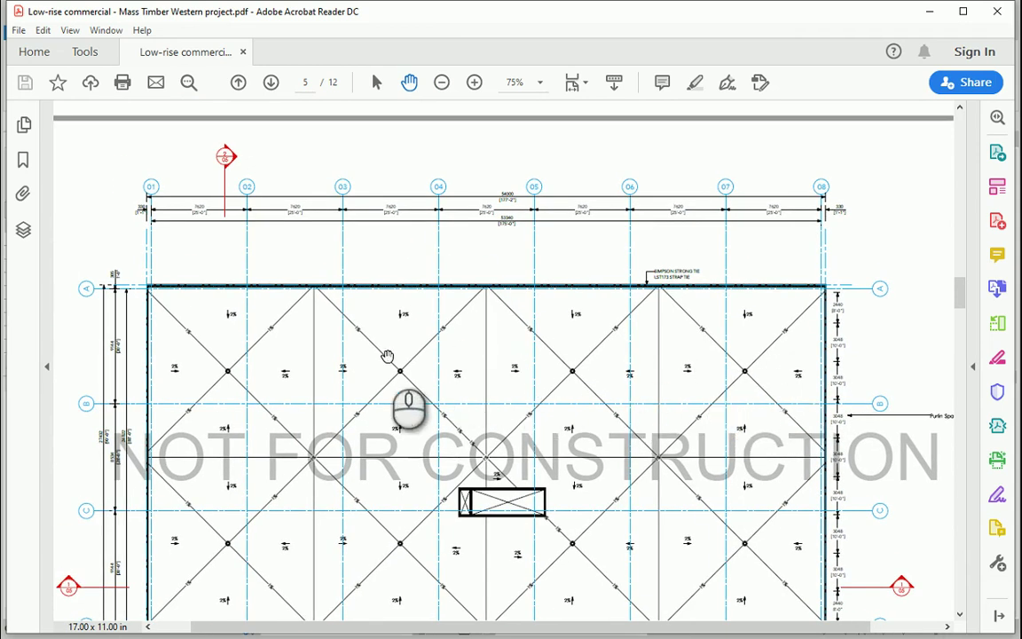
left_click(474, 82)
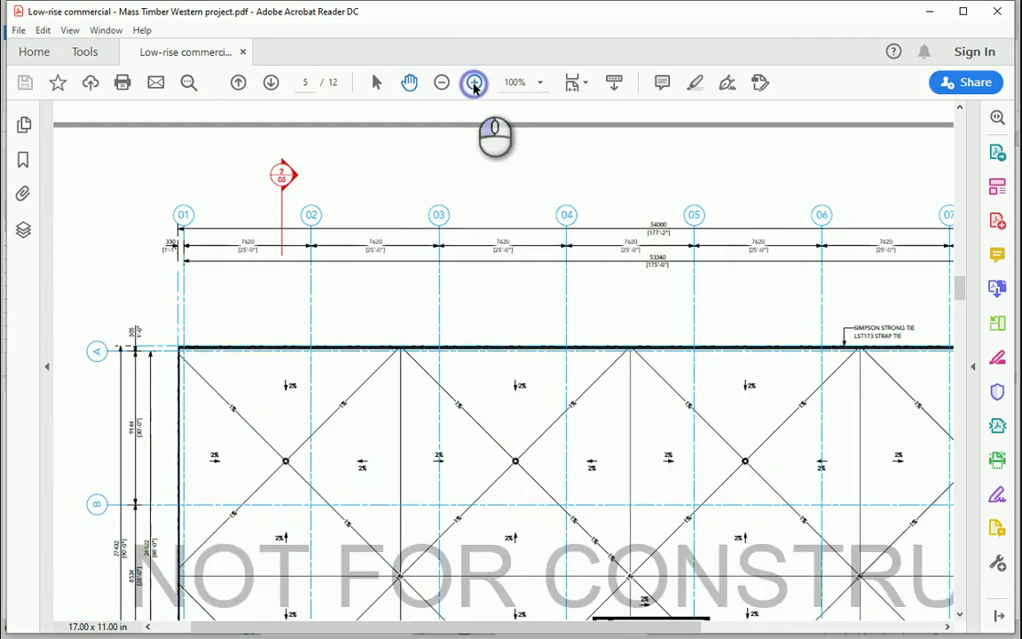
left_click_drag(724, 318, 664, 299)
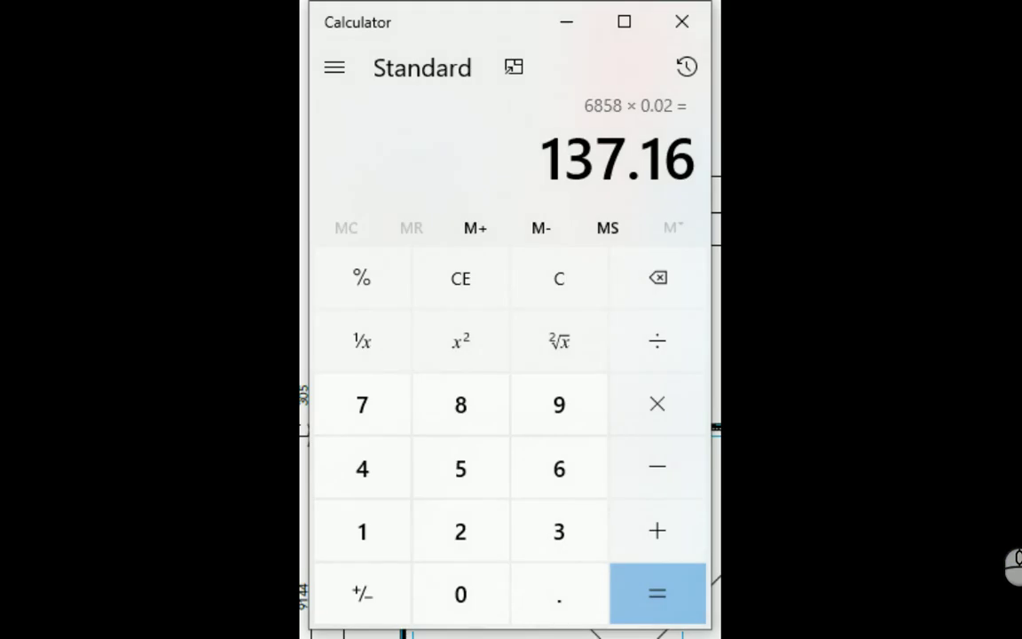
Compute 54,000 ÷ 8 × 0.02 in Calculator, giving 6,750 then 135
type("5")
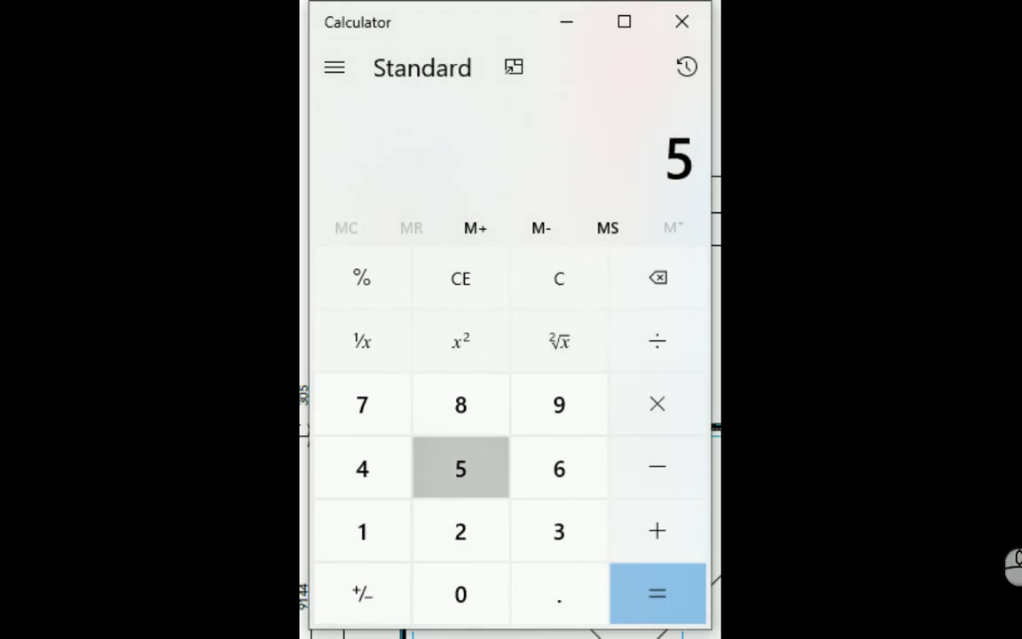
type("4,000")
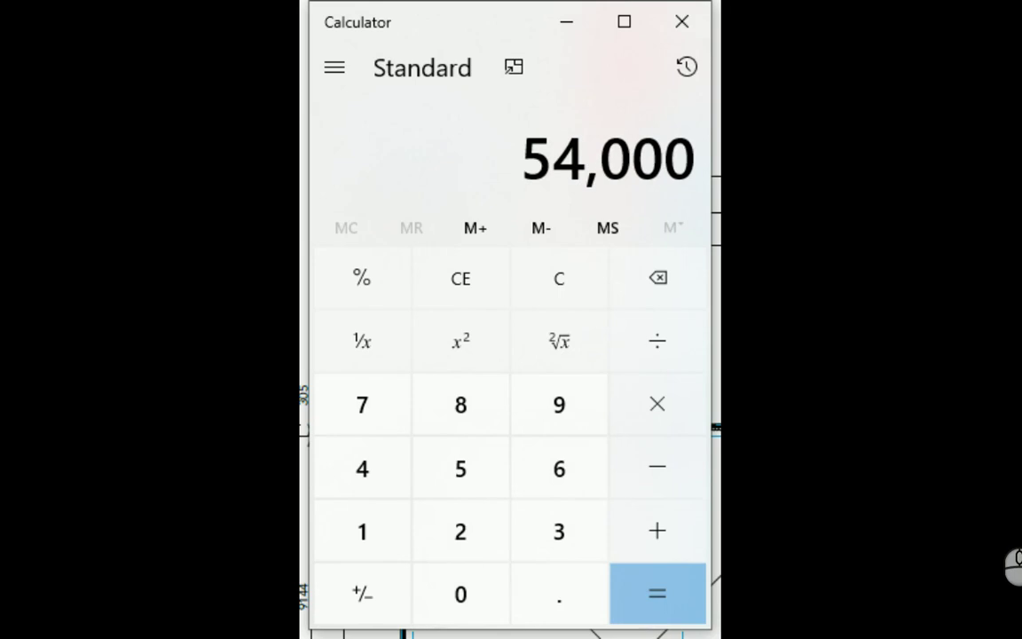
type("/8")
key("Return")
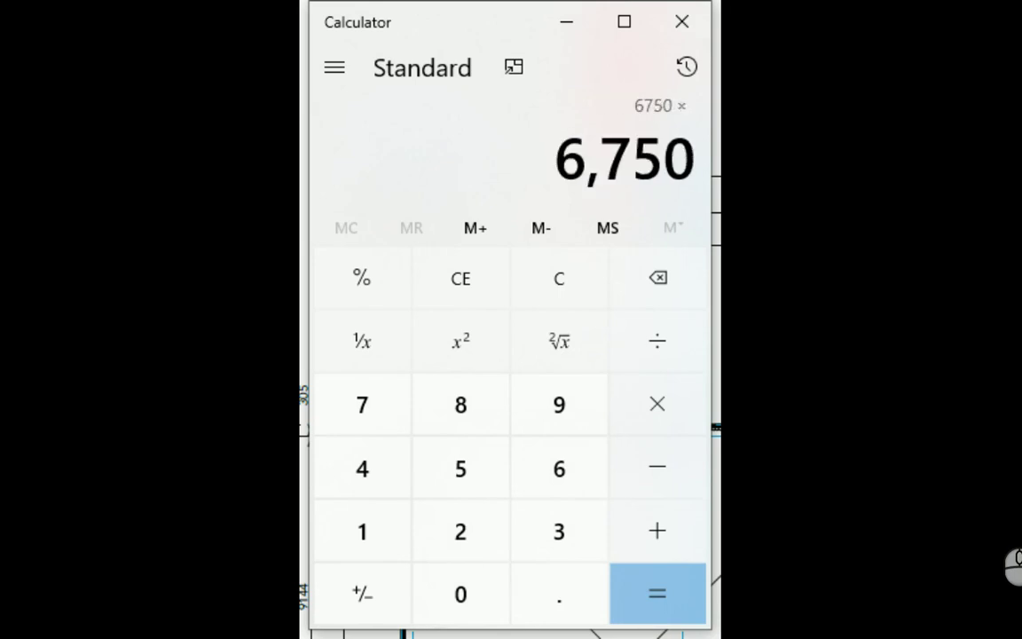
type("0.02")
key("Return")
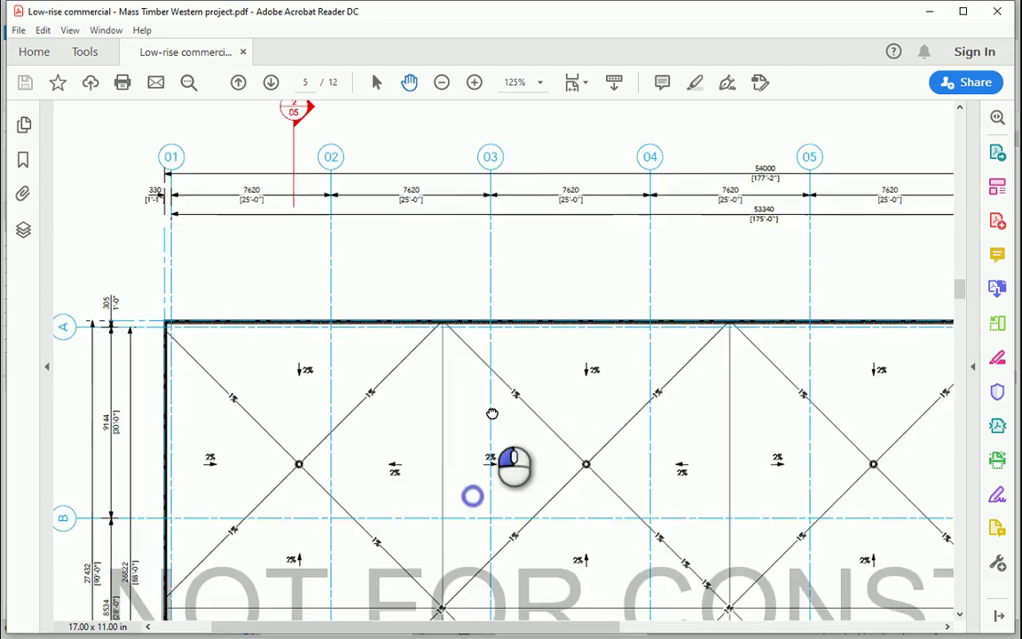
Pan over the first bays, then zoom out twice to 75% to show grids 01–08 and A–D
left_click_drag(491, 413, 485, 333)
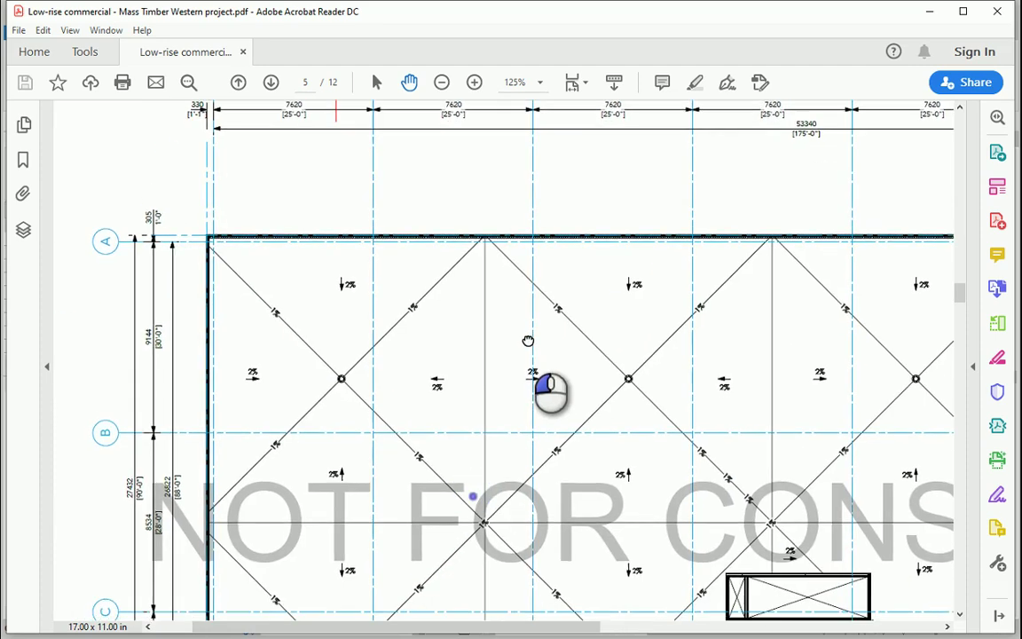
scroll(213, 259, "up", 3)
scroll(213, 266, "down", 3)
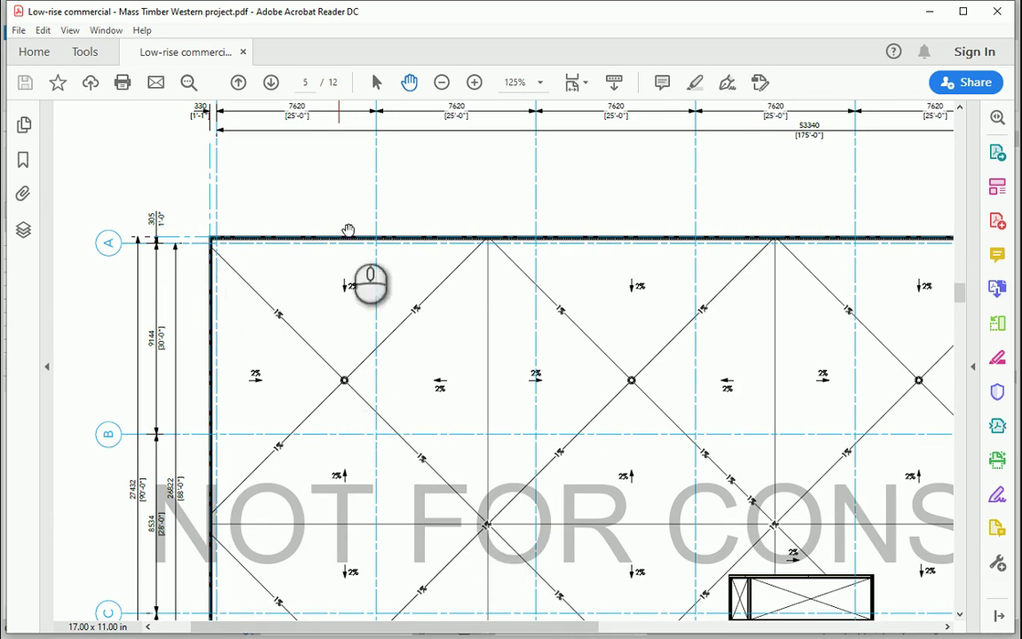
left_click_drag(429, 522, 435, 492)
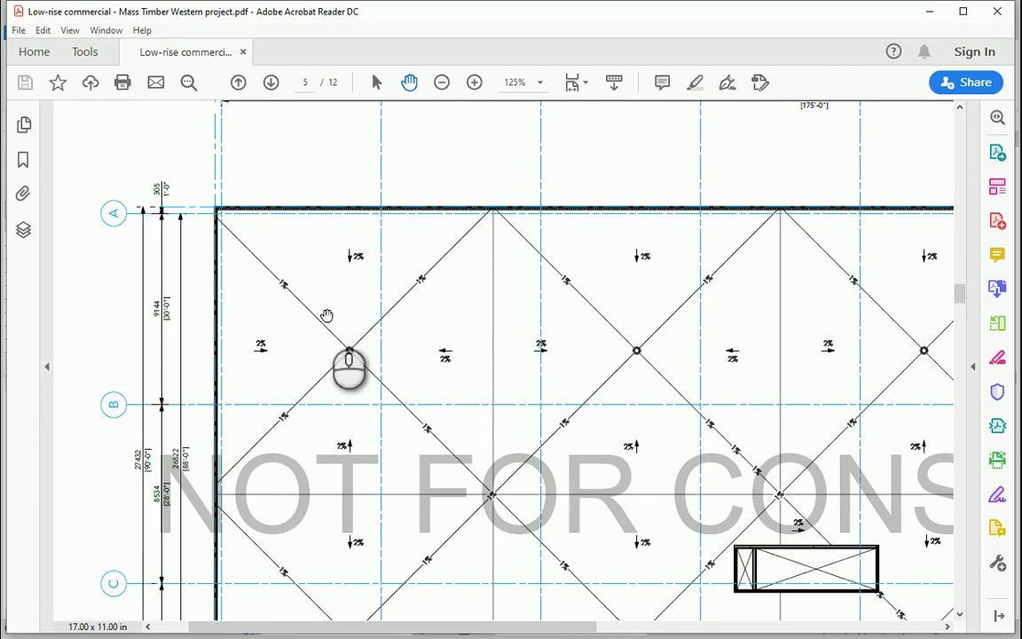
left_click(444, 81)
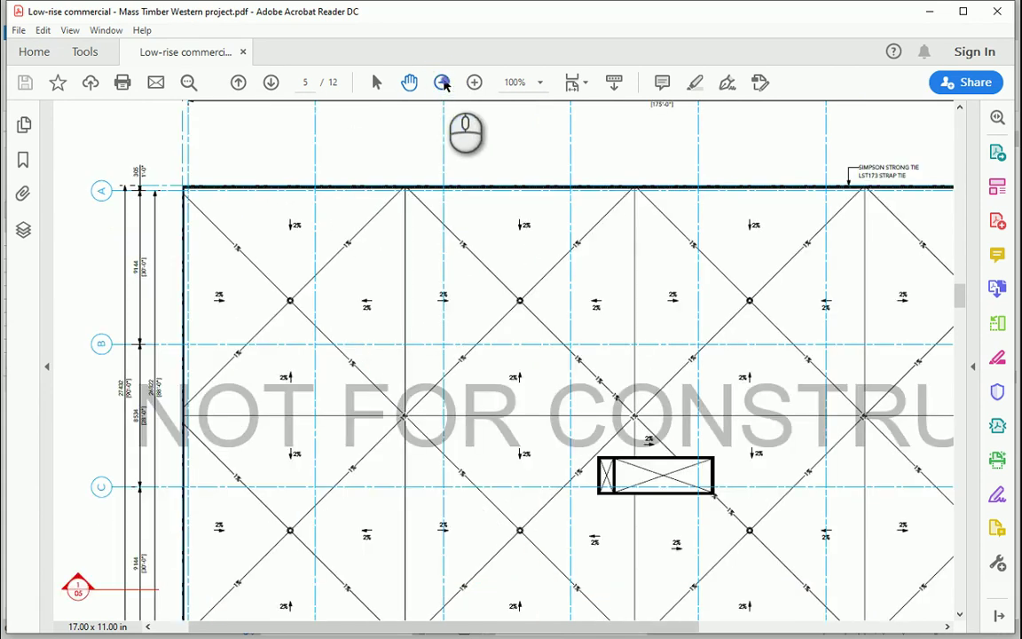
left_click_drag(493, 379, 373, 332)
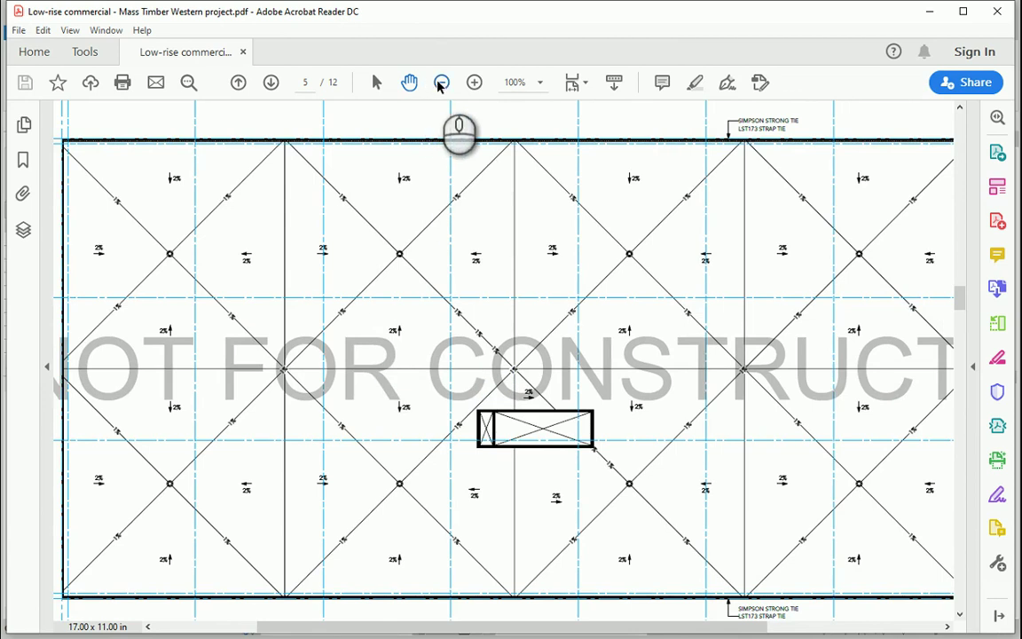
left_click(441, 83)
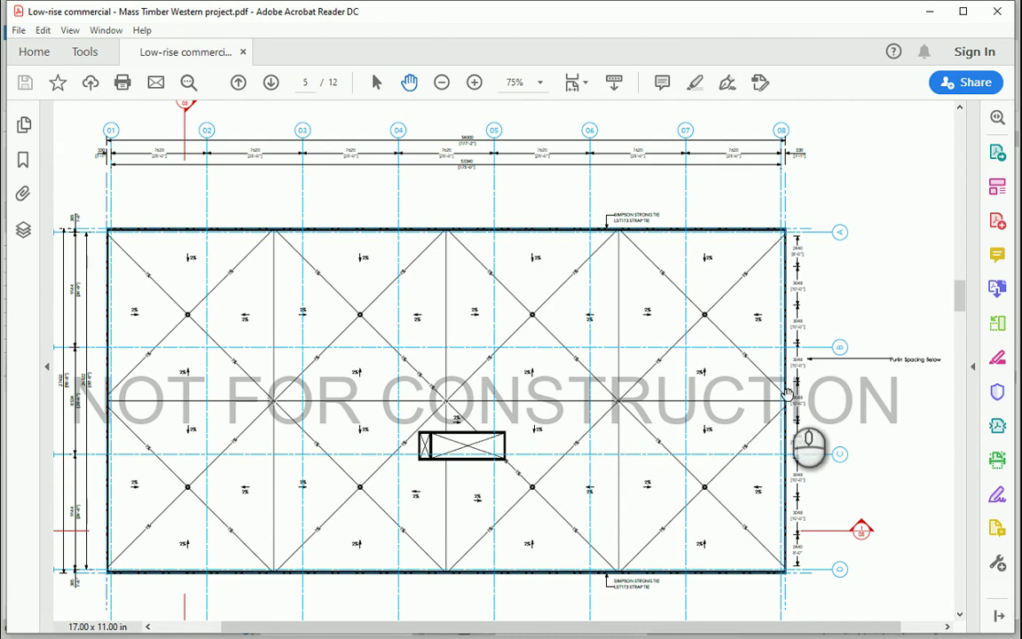
Scroll to page 8 and zoom to 125% on roof assembly section detail 6's layer labels
left_click_drag(776, 449, 742, 436)
scroll(741, 439, "down", 5)
scroll(741, 441, "down", 5)
scroll(772, 319, "down", 5)
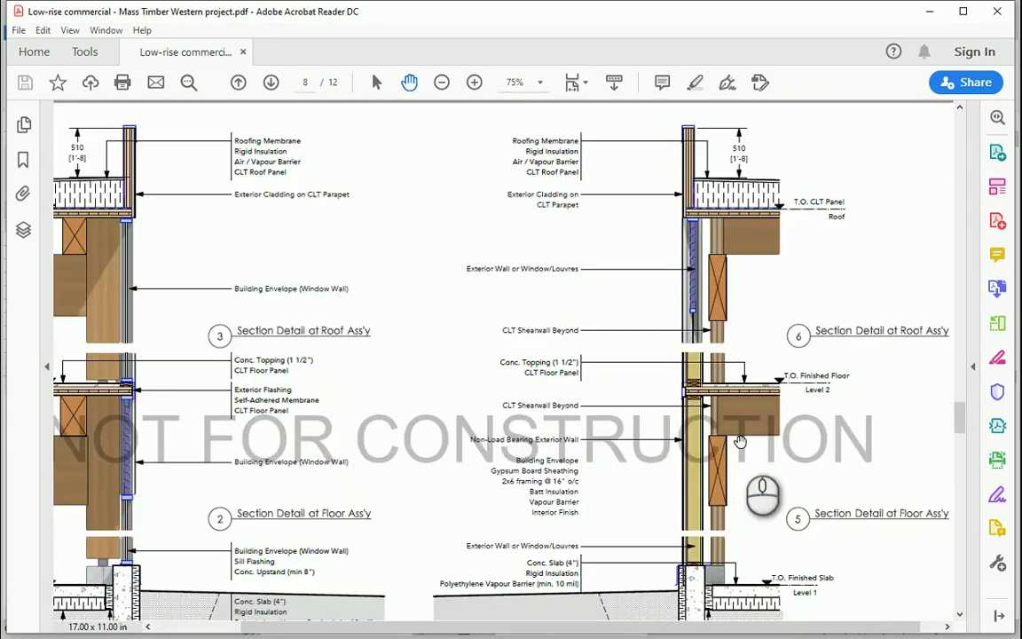
left_click_drag(716, 366, 587, 446)
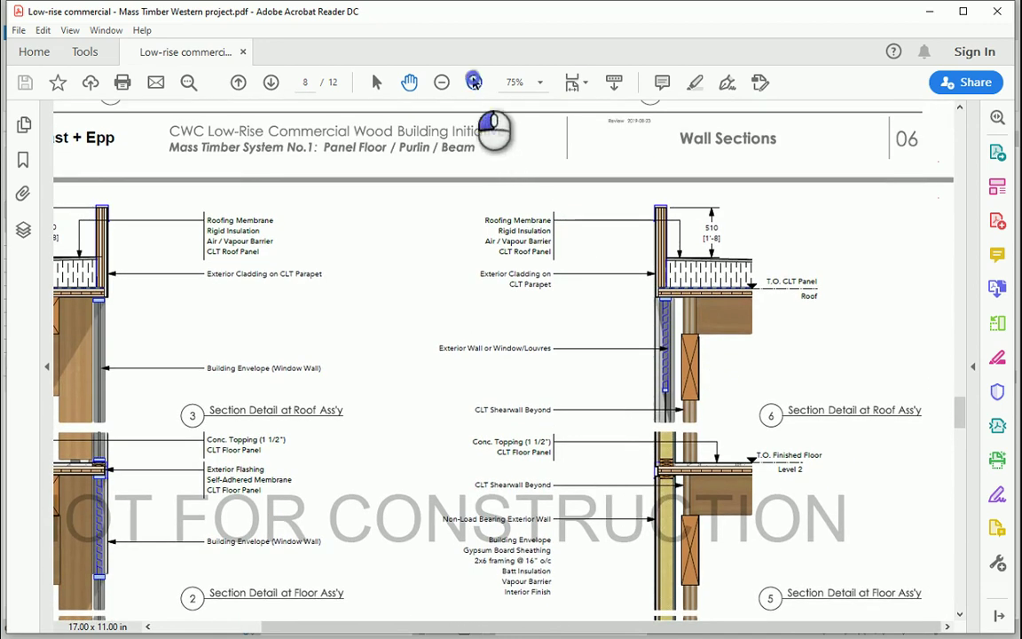
left_click(474, 82)
left_click_drag(867, 461, 489, 442)
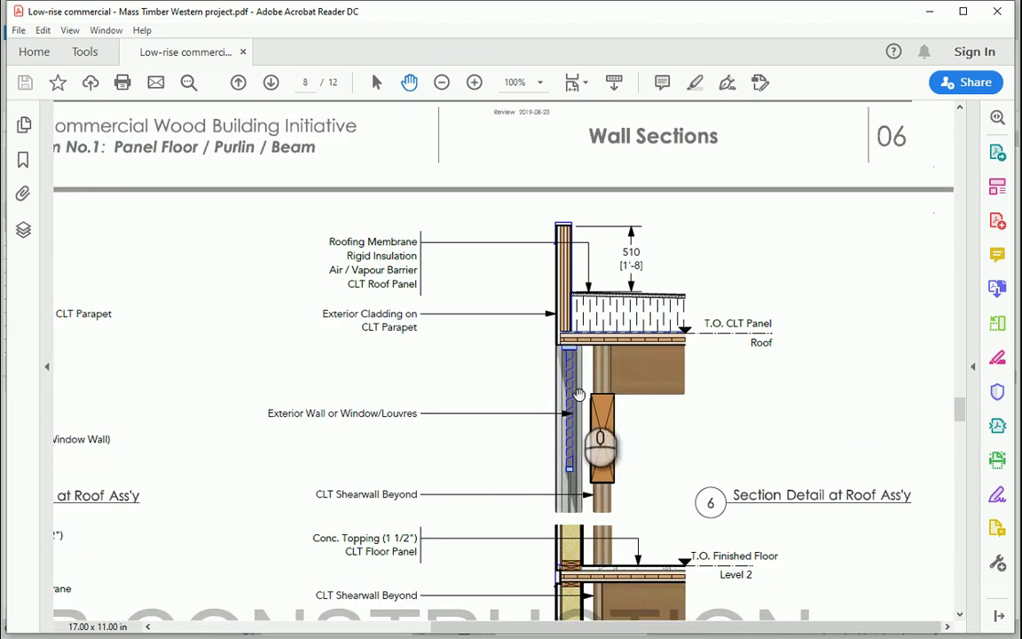
left_click(474, 82)
left_click_drag(438, 417, 377, 400)
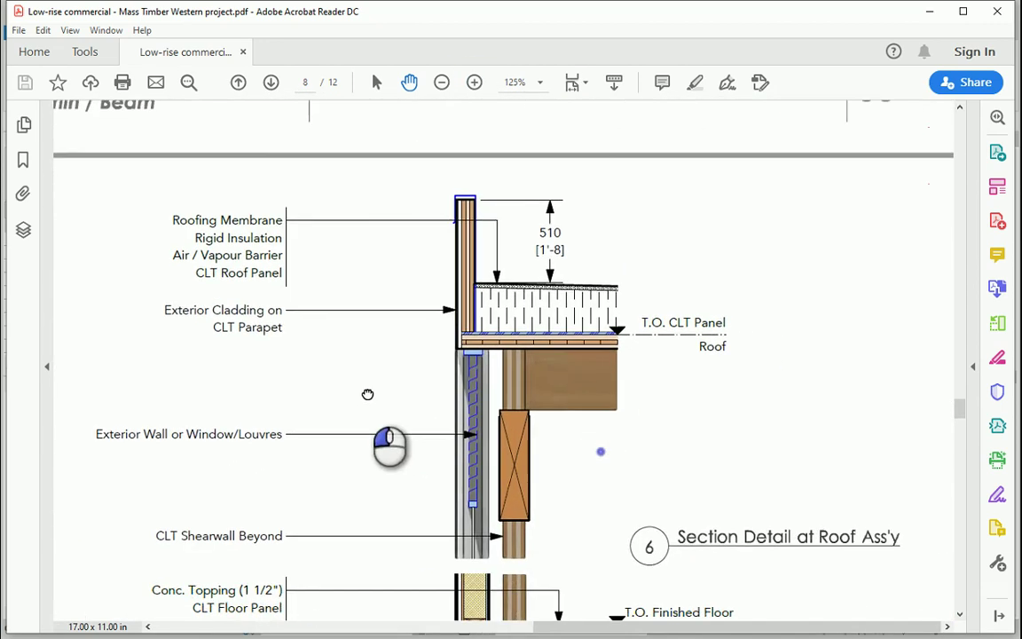
scroll(483, 371, "down", 2)
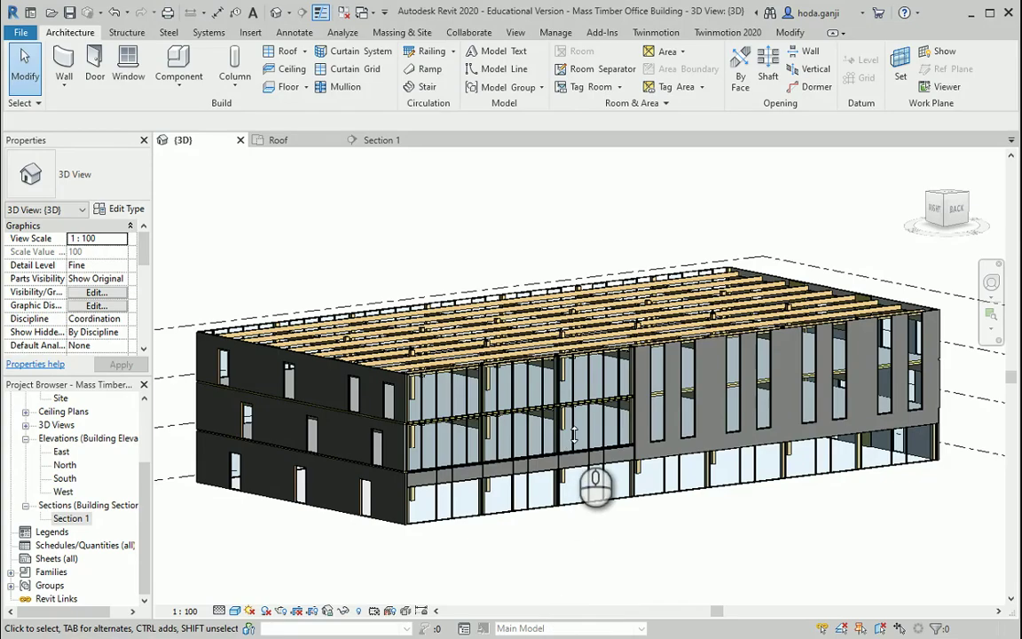
Switch to the Roof floor plan and start a roof by footprint
left_click(289, 139)
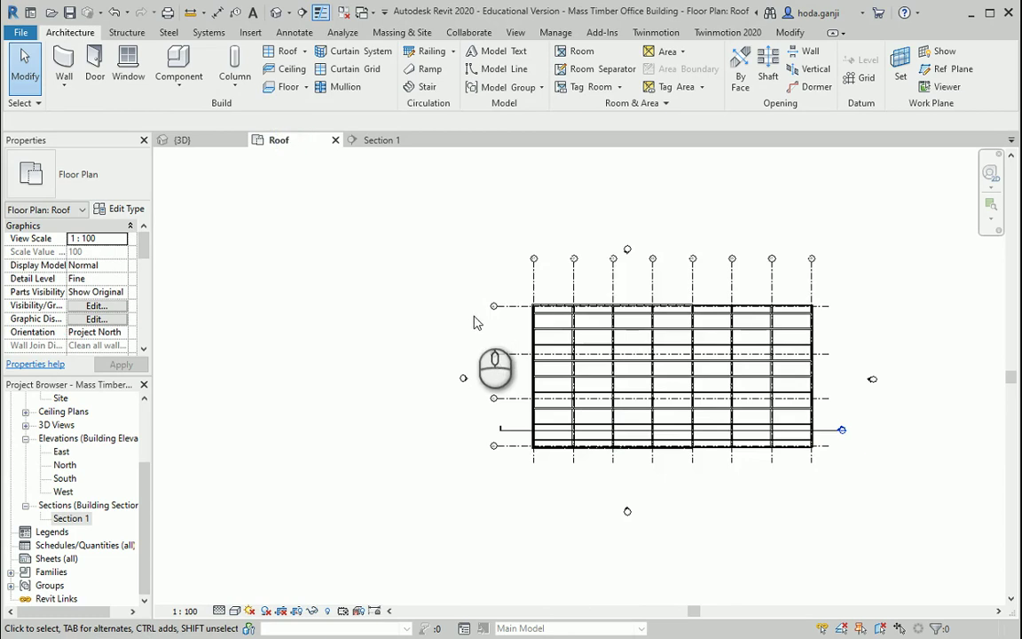
scroll(843, 364, "up", 2)
scroll(840, 355, "up", 2)
scroll(793, 201, "up", 1)
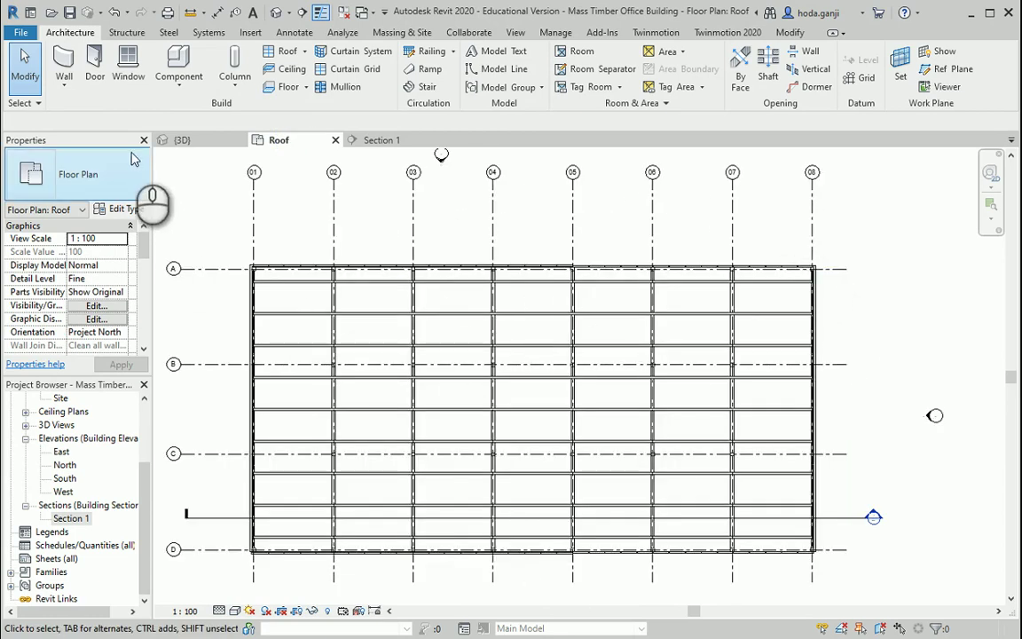
left_click(286, 50)
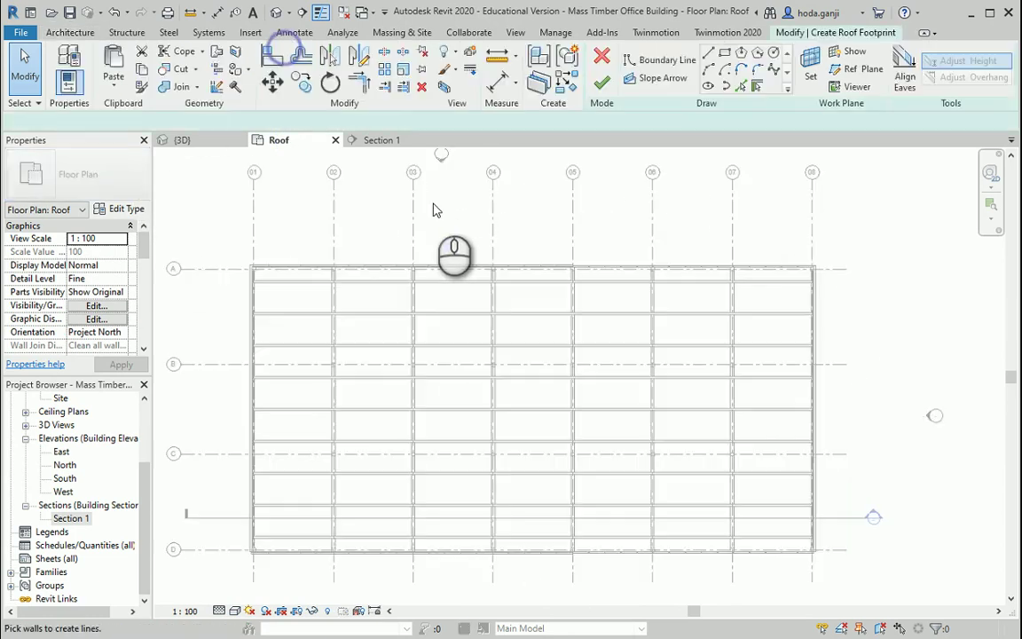
Change the sketched roof's type from Roof-CLT to Generic - 400mm and open its type properties
left_click(124, 208)
left_click(125, 209)
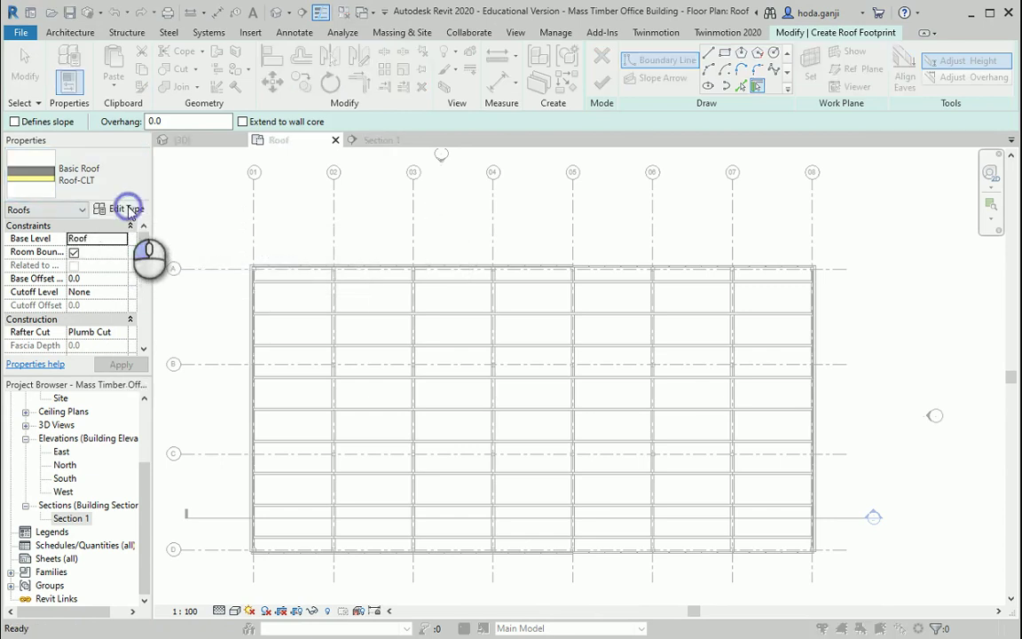
left_click(815, 104)
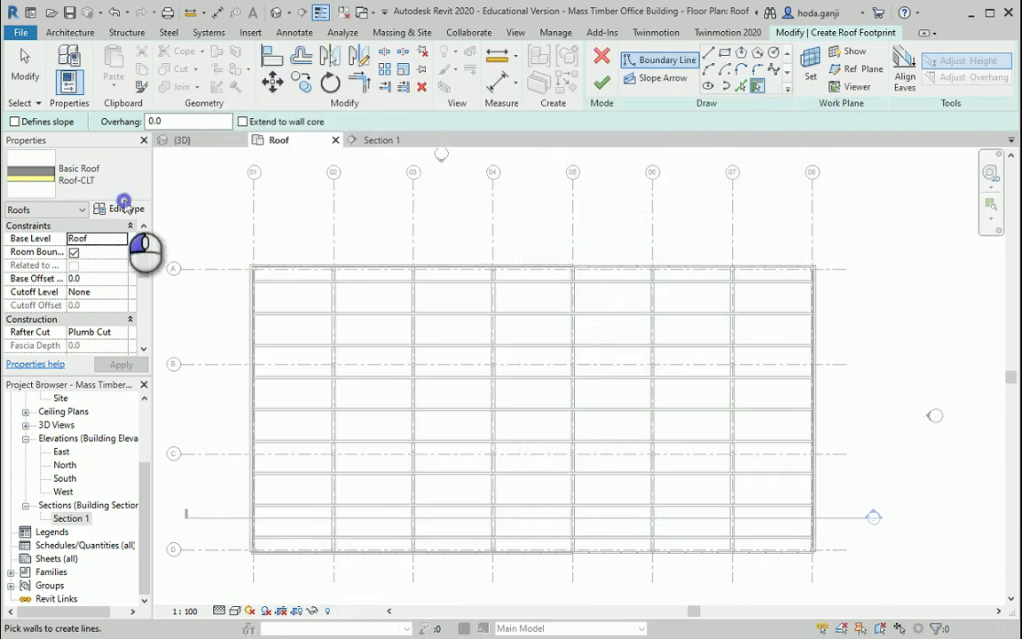
left_click(124, 191)
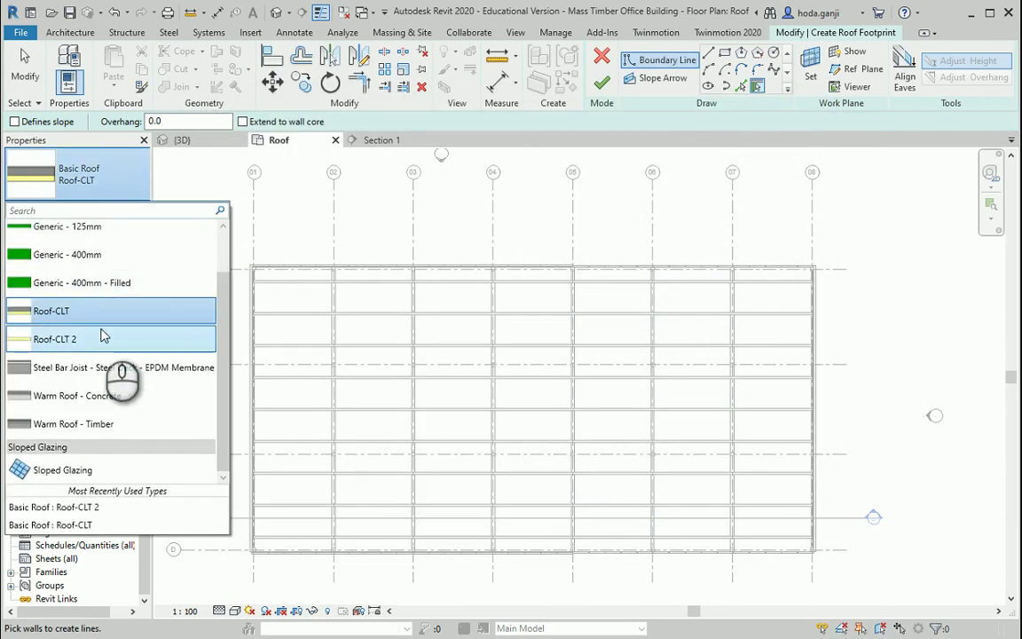
left_click(85, 255)
left_click(124, 208)
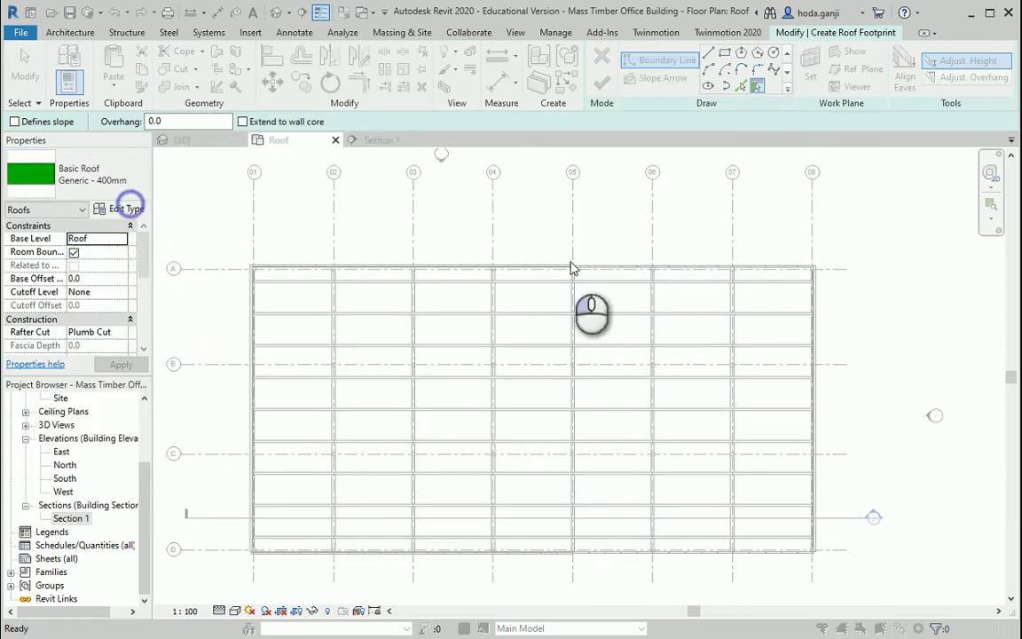
Duplicate the Generic - 400mm roof type as 'CLT Roof Panel'
left_click(772, 158)
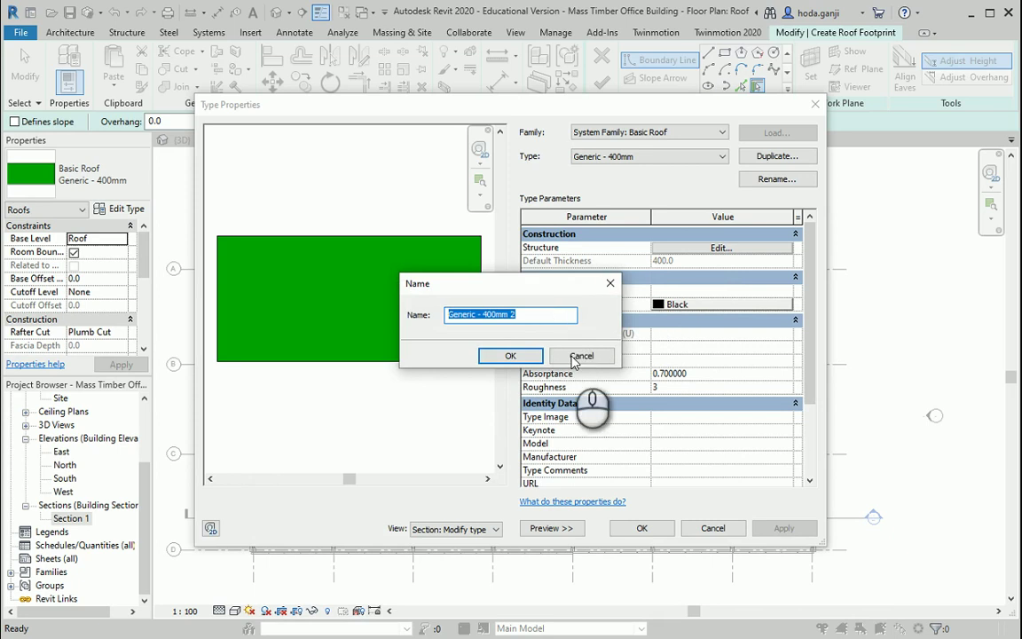
left_click(579, 356)
left_click(774, 156)
type("CLT Roof Panel")
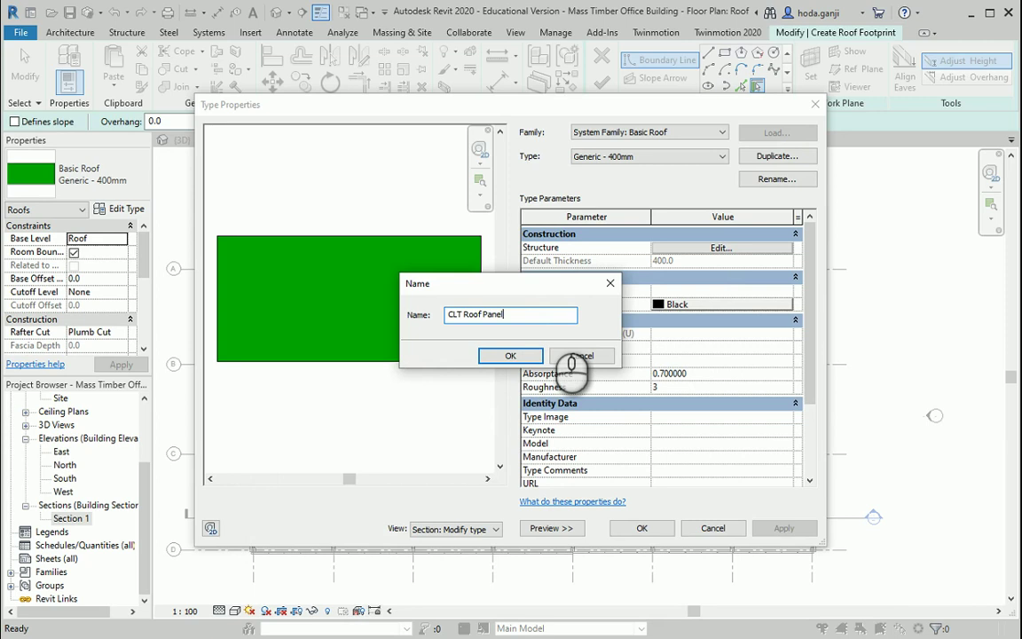
left_click(531, 356)
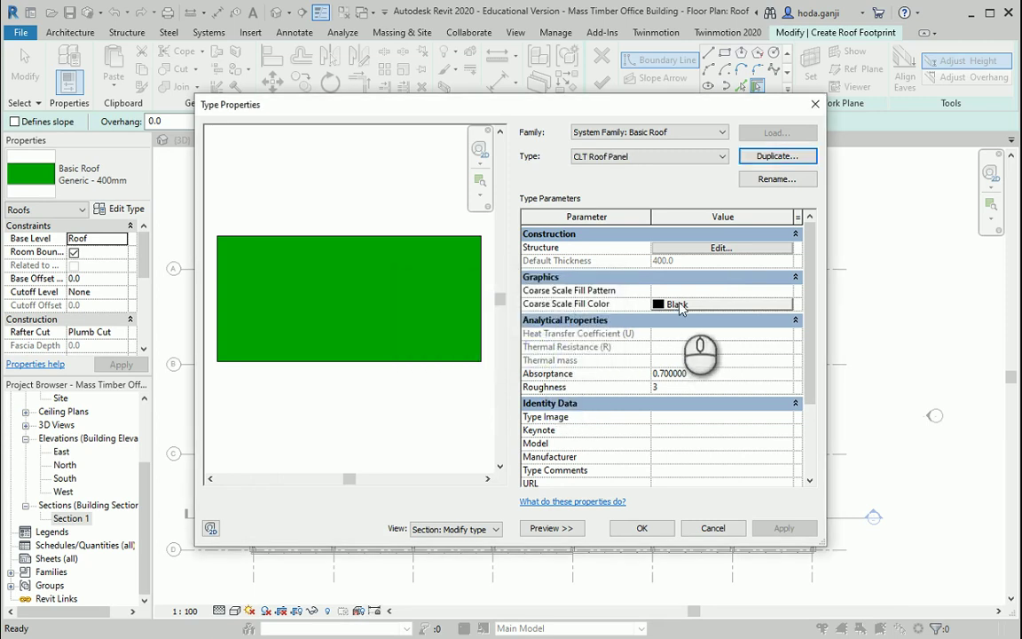
Give the type a single 105 mm CLT structure layer and apply it to the roof
left_click(719, 234)
left_click(795, 234)
left_click(721, 234)
left_click(790, 233)
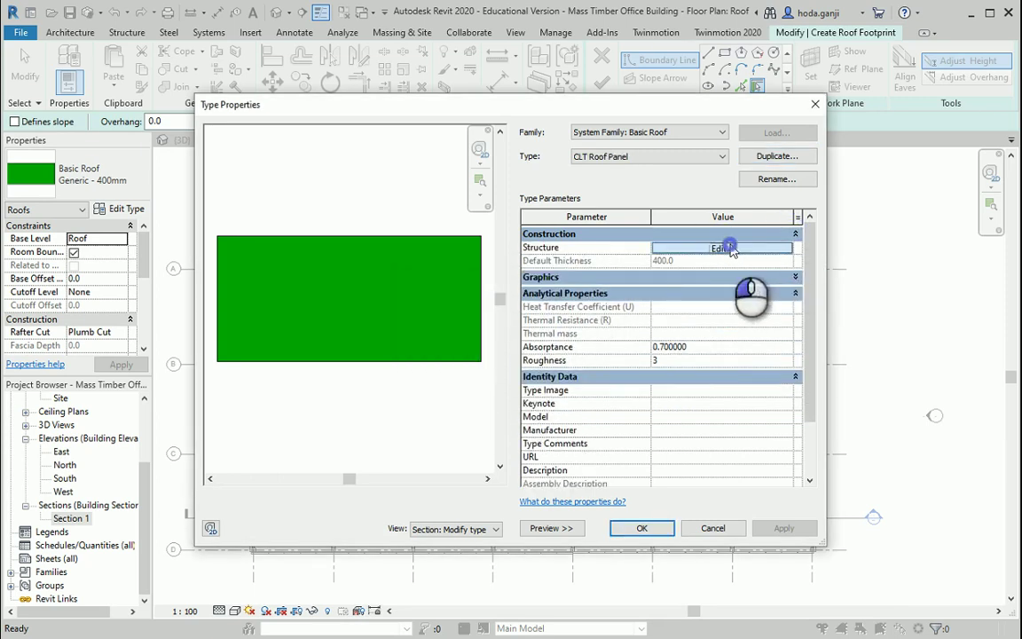
left_click(726, 248)
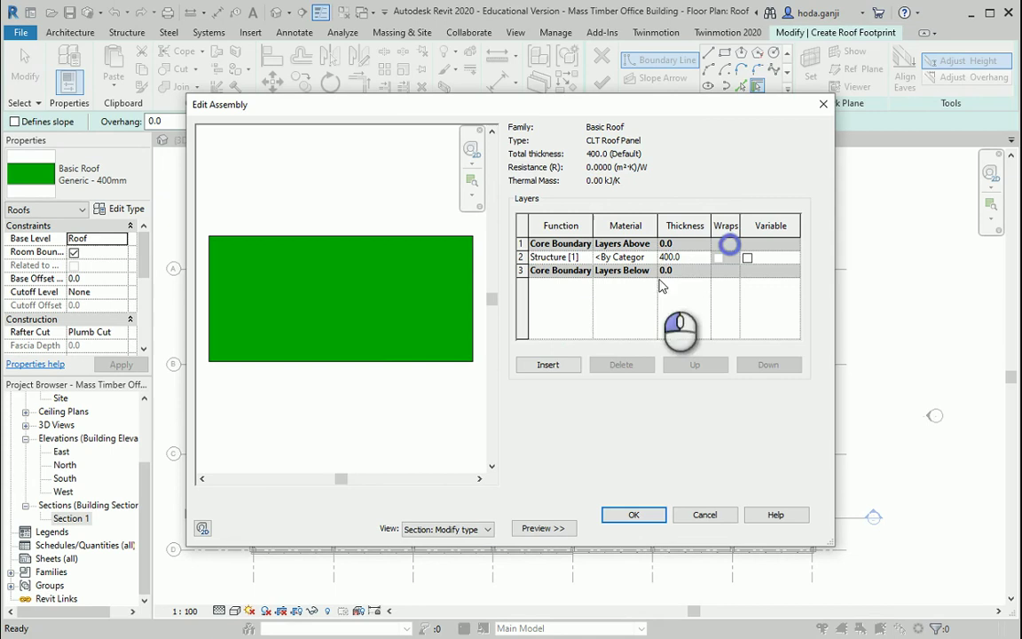
left_click(639, 257)
left_click(391, 149)
type("clt")
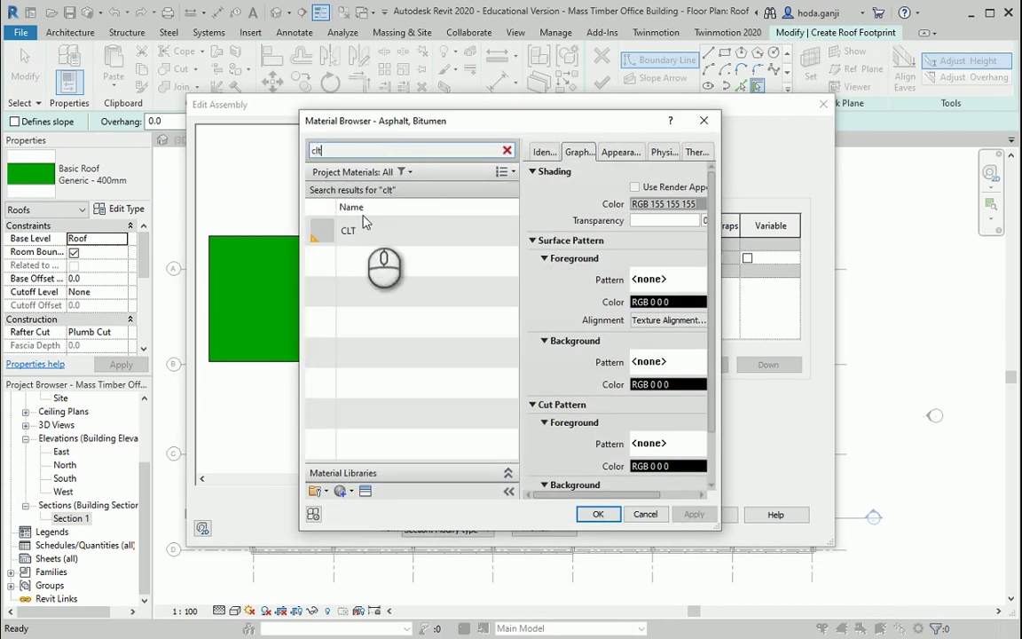
left_click(360, 229)
left_click(598, 515)
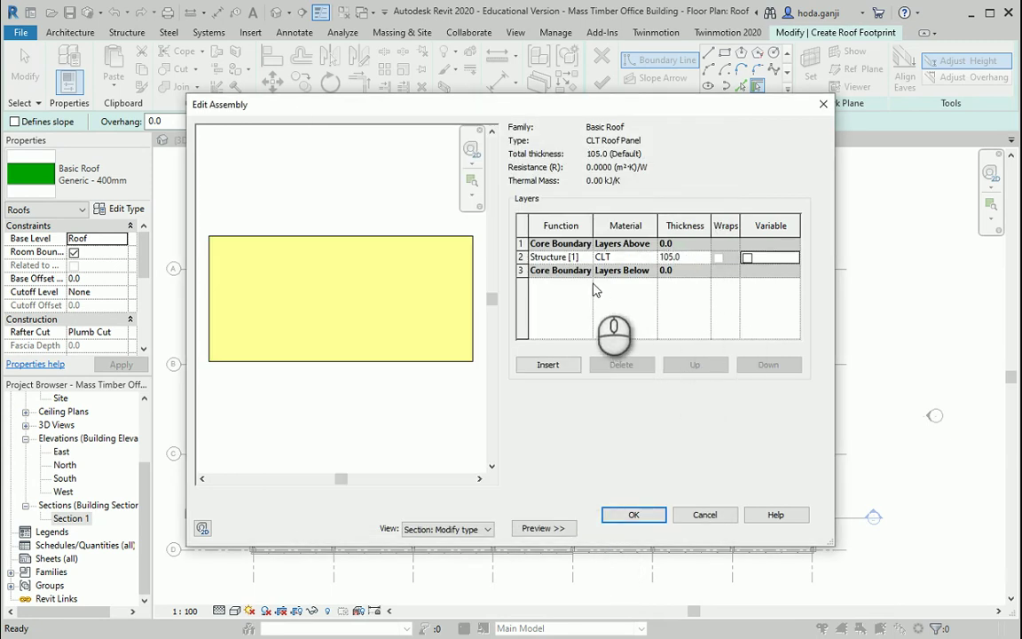
left_click(637, 513)
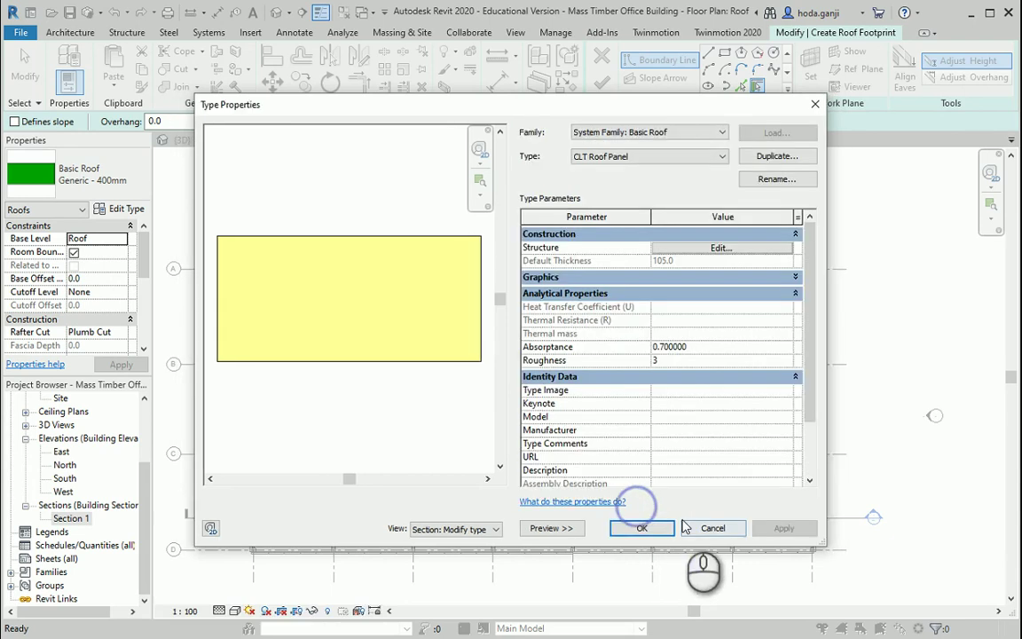
left_click(648, 527)
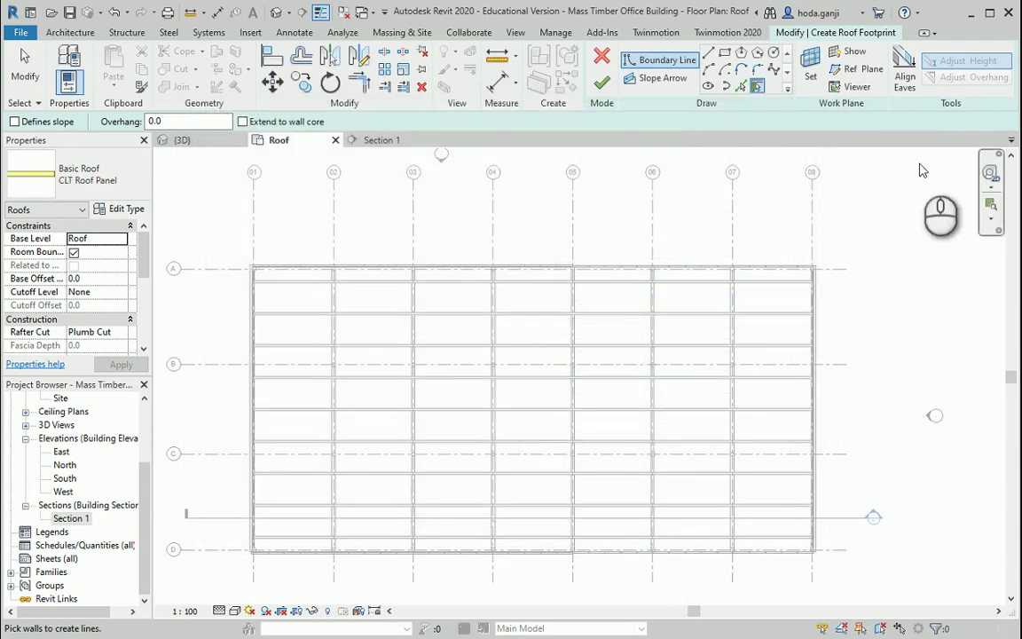
Switch the boundary tool to Pick Lines and set the plan to wireframe display
left_click(741, 85)
scroll(821, 266, "up", 5)
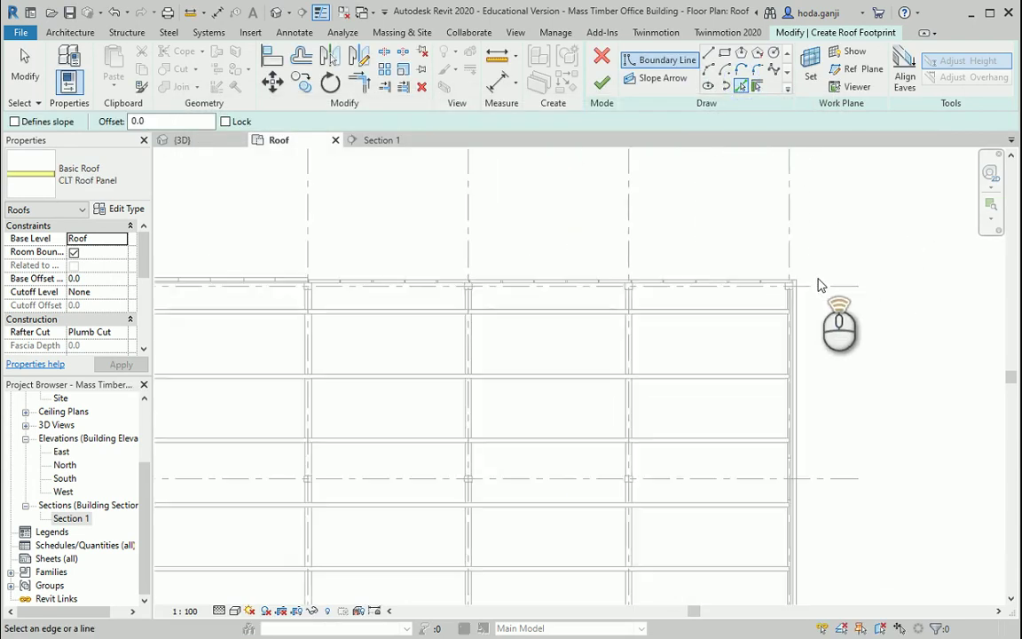
scroll(805, 311, "up", 3)
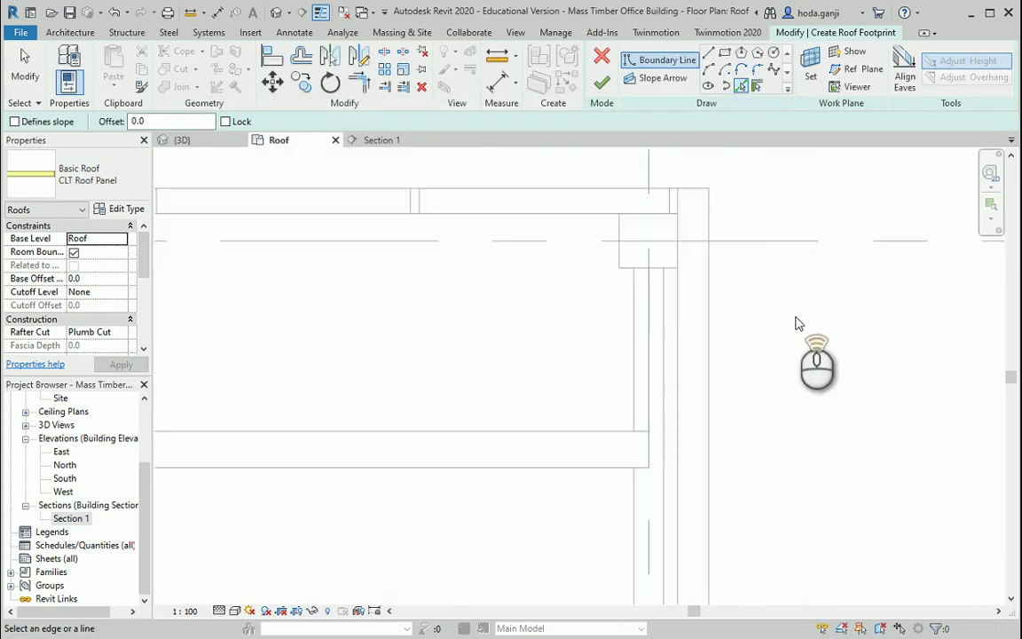
left_click(251, 611)
left_click(255, 521)
scroll(621, 366, "up", 2)
scroll(712, 312, "up", 2)
scroll(769, 322, "down", 2)
scroll(768, 323, "down", 2)
scroll(495, 388, "down", 2)
scroll(431, 399, "down", 2)
scroll(277, 401, "up", 3)
scroll(278, 401, "up", 3)
scroll(326, 388, "up", 2)
Pick the left, top and bottom outer wall edges as roof boundary lines
left_click(375, 381)
scroll(468, 387, "down", 1)
scroll(406, 392, "down", 1)
scroll(439, 388, "down", 1)
scroll(431, 374, "down", 1)
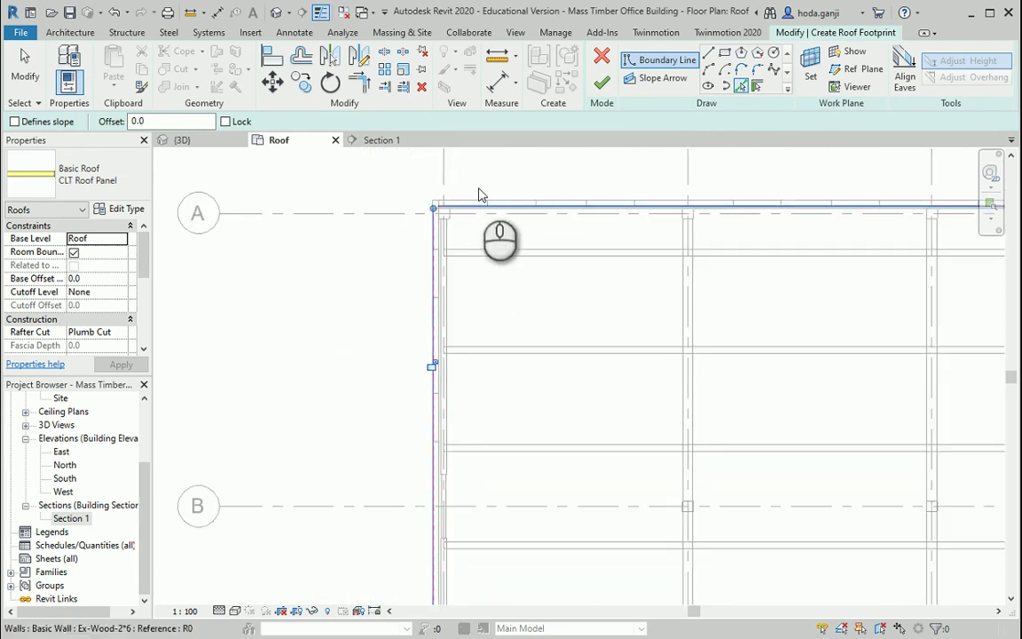
scroll(497, 204, "up", 2)
left_click(524, 289)
scroll(477, 318, "down", 2)
scroll(475, 468, "down", 1)
scroll(455, 520, "up", 3)
scroll(493, 521, "up", 2)
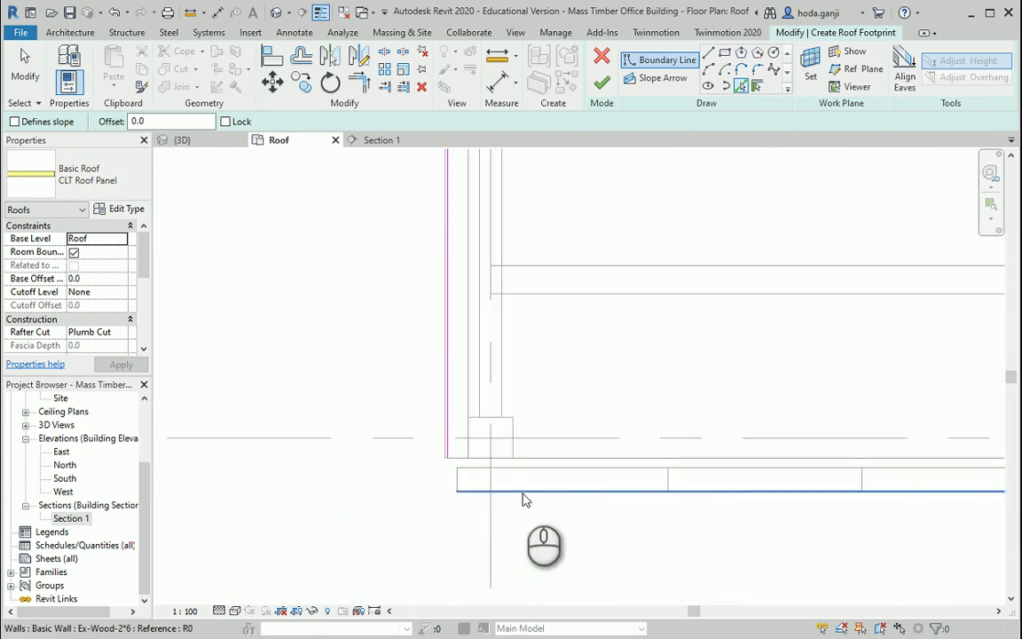
left_click(523, 492)
Trim/extend the boundary lines into corners to close the rectangular roof outline
left_click(359, 82)
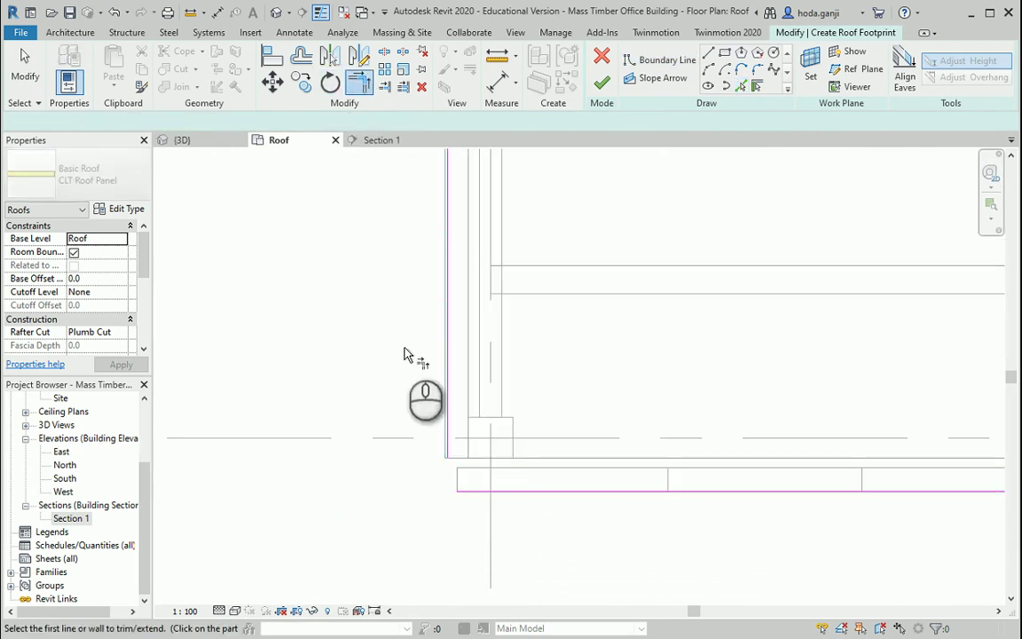
left_click(446, 381)
left_click(504, 488)
scroll(397, 554, "down", 3)
scroll(488, 290, "down", 3)
scroll(434, 413, "up", 3)
scroll(369, 442, "up", 2)
scroll(345, 430, "up", 2)
scroll(386, 355, "up", 2)
scroll(396, 273, "down", 3)
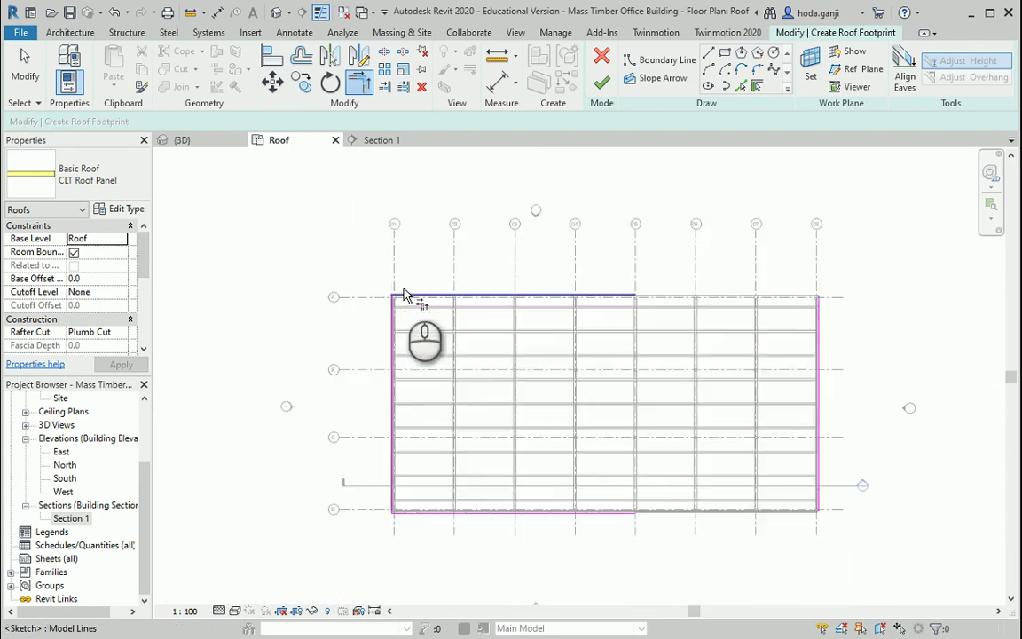
scroll(483, 320, "up", 2)
left_click(437, 328)
scroll(550, 329, "down", 2)
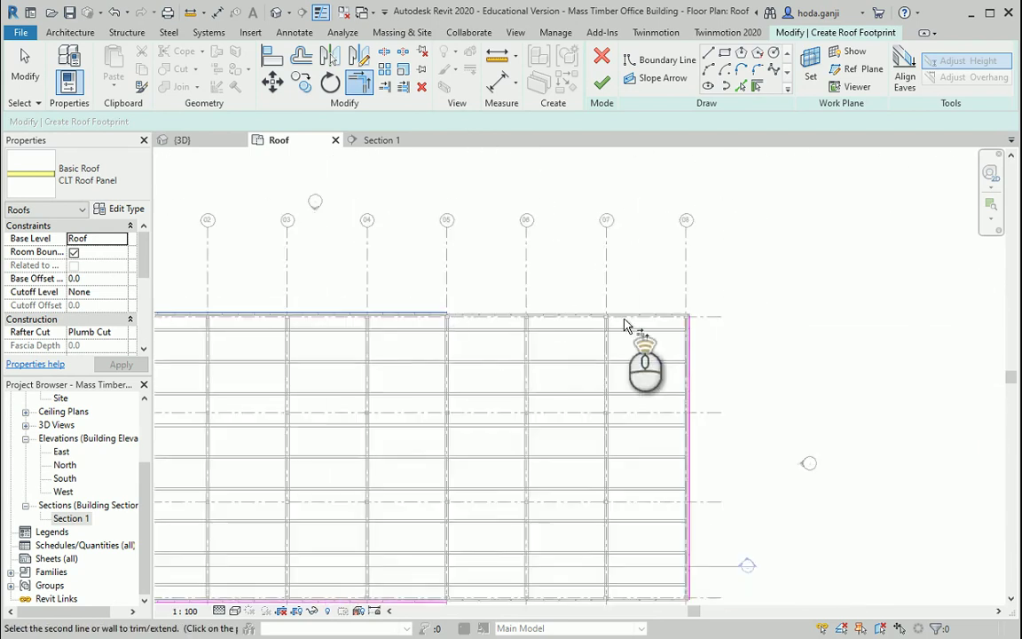
scroll(701, 337, "up", 2)
left_click(726, 347)
scroll(745, 238, "down", 3)
scroll(746, 266, "up", 3)
left_click(759, 357)
left_click(501, 388)
scroll(697, 519, "down", 3)
key("Escape")
Select all four roof boundary lines to check the closed outline, then deselect
left_click_drag(835, 228, 263, 552)
scroll(759, 360, "up", 1)
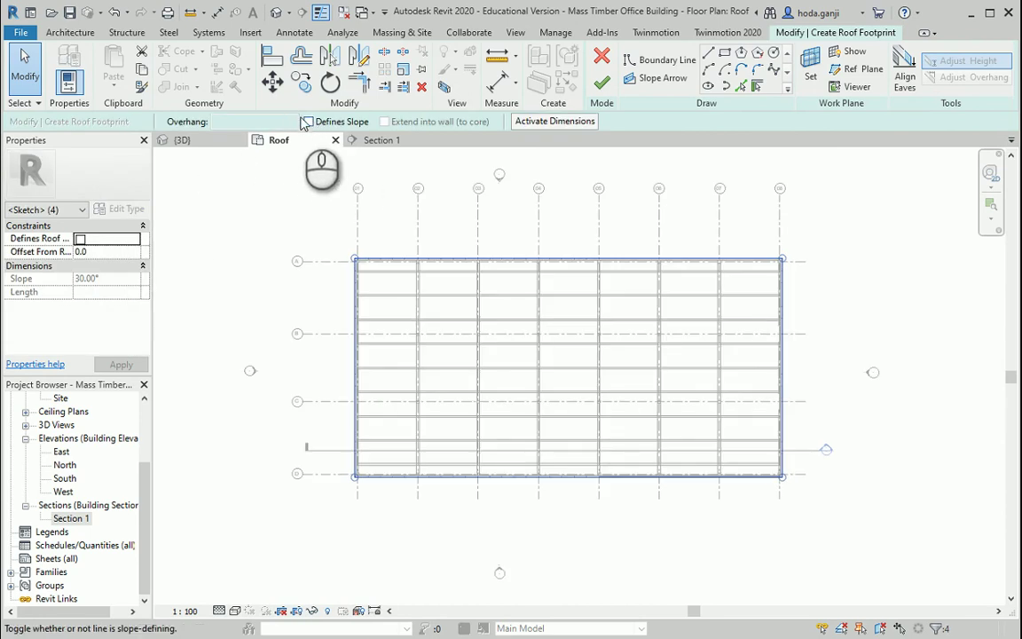
scroll(576, 319, "up", 1)
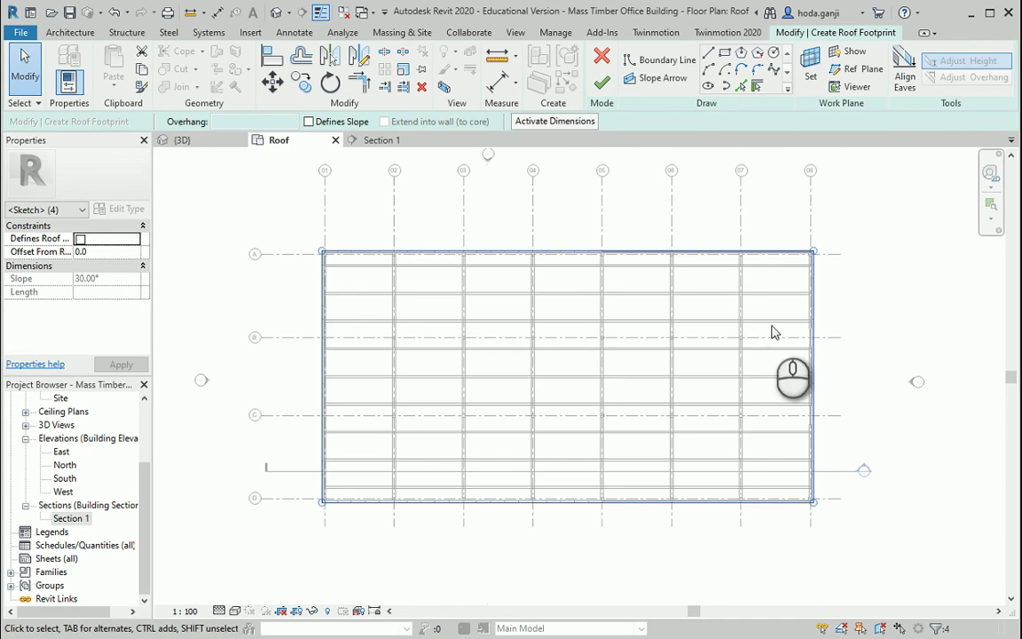
key("Escape")
Finish the roof sketch and set the Roof plan to Hidden Line style
left_click(602, 83)
left_click(234, 610)
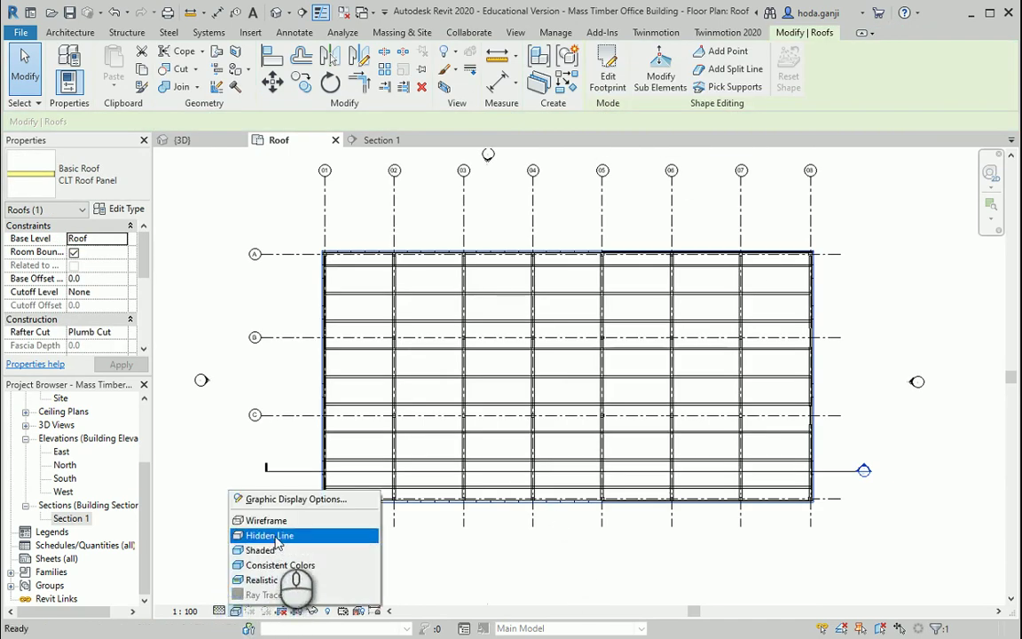
left_click(267, 540)
left_click(599, 568)
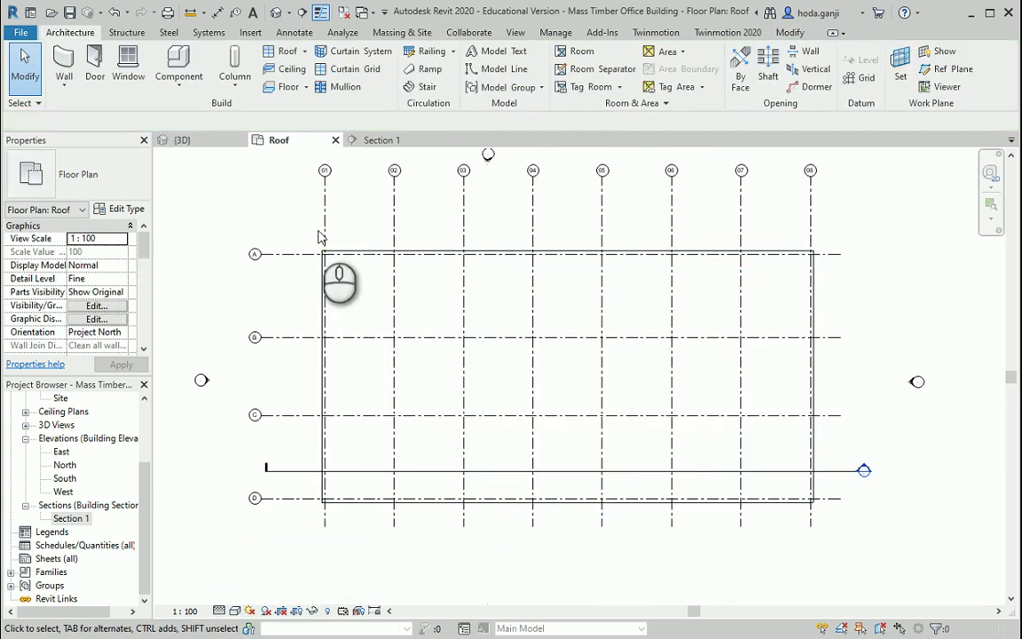
Open Section 1 in Hidden Line style and select the new CLT roof panel
left_click(367, 139)
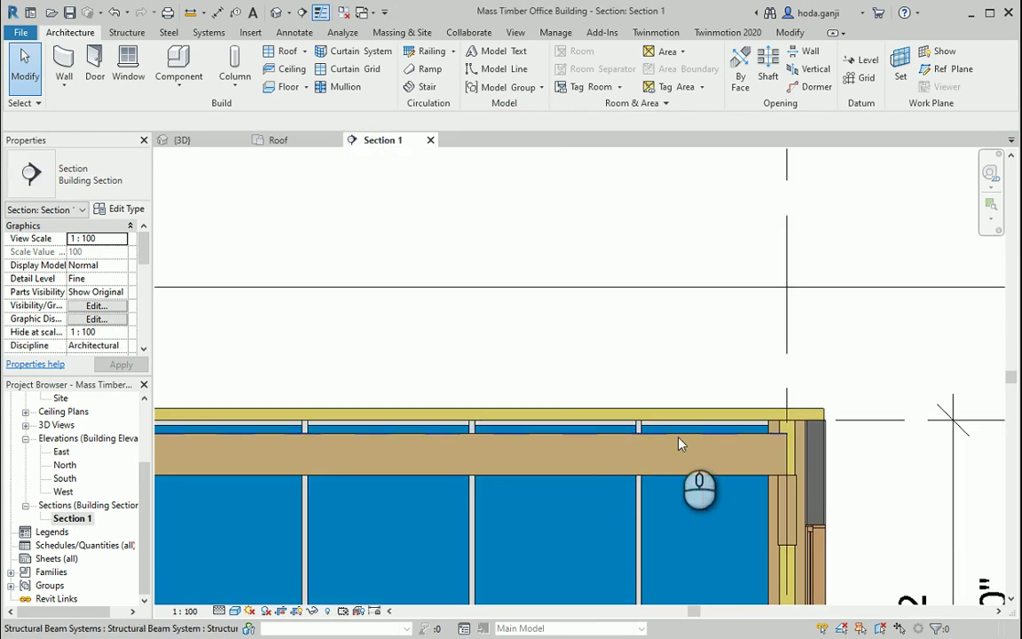
left_click(233, 611)
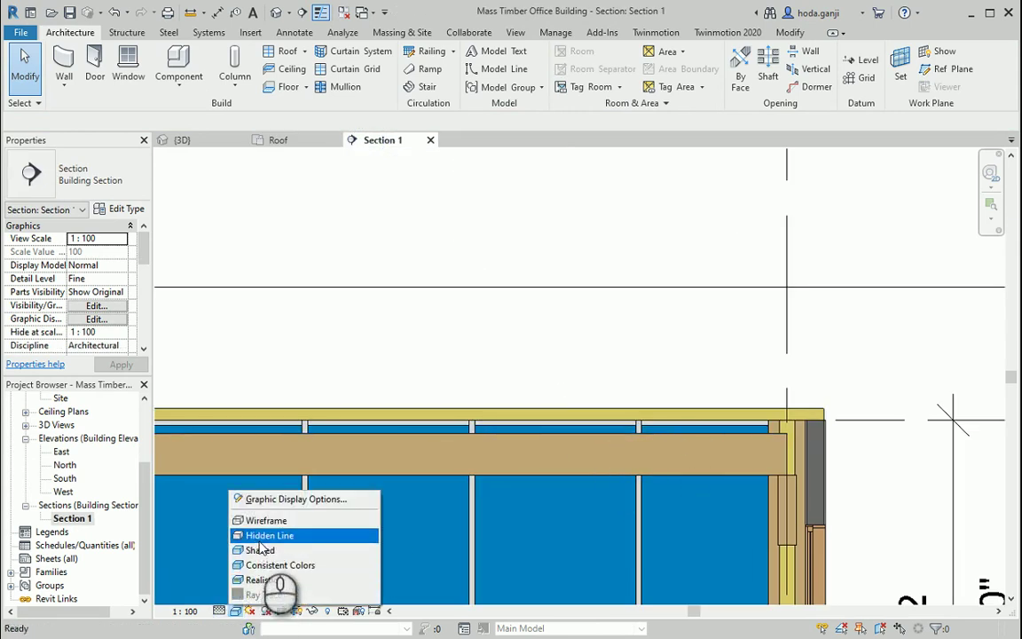
left_click(263, 536)
scroll(818, 401, "up", 2)
scroll(818, 401, "up", 3)
left_click(817, 382)
scroll(729, 316, "down", 2)
scroll(729, 316, "down", 2)
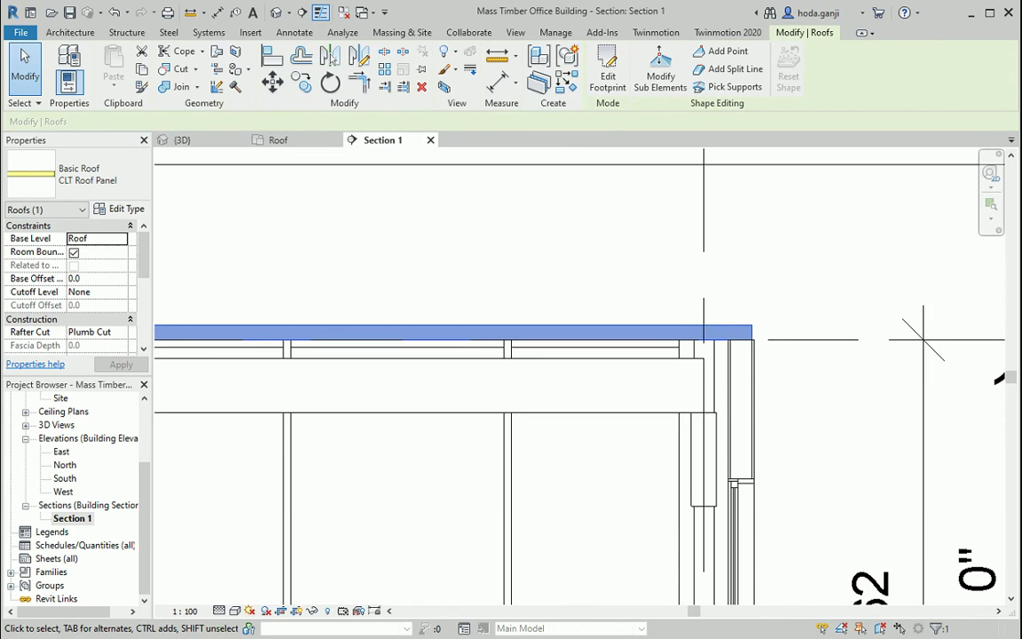
Inspect the glulam beams, floor slab and curtain wall grid around the roof edge
key("Escape")
scroll(553, 297, "up", 1)
scroll(563, 298, "down", 3)
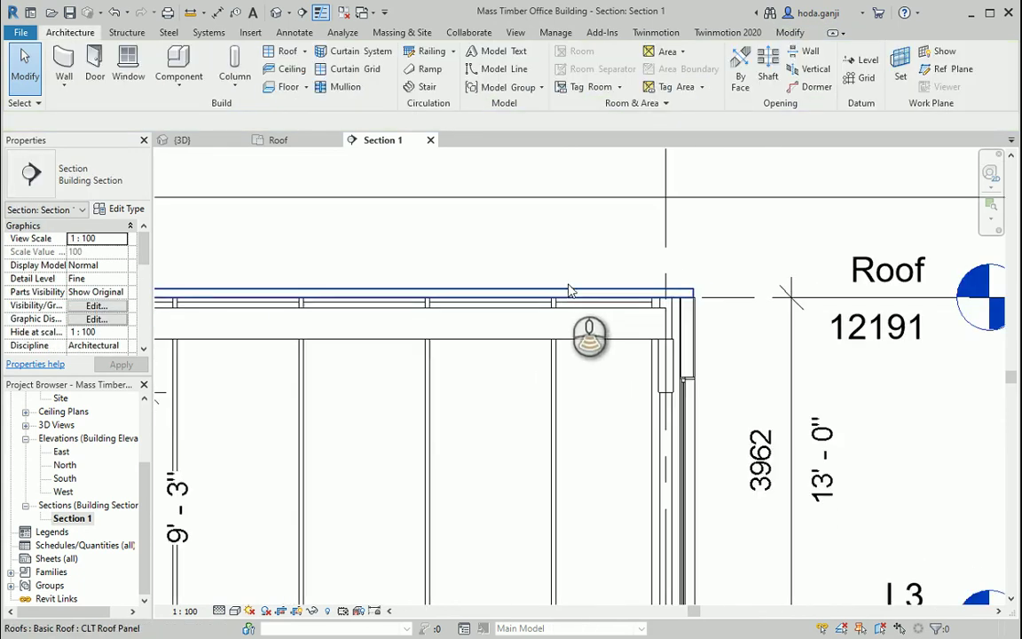
scroll(563, 298, "down", 2)
scroll(417, 401, "up", 1)
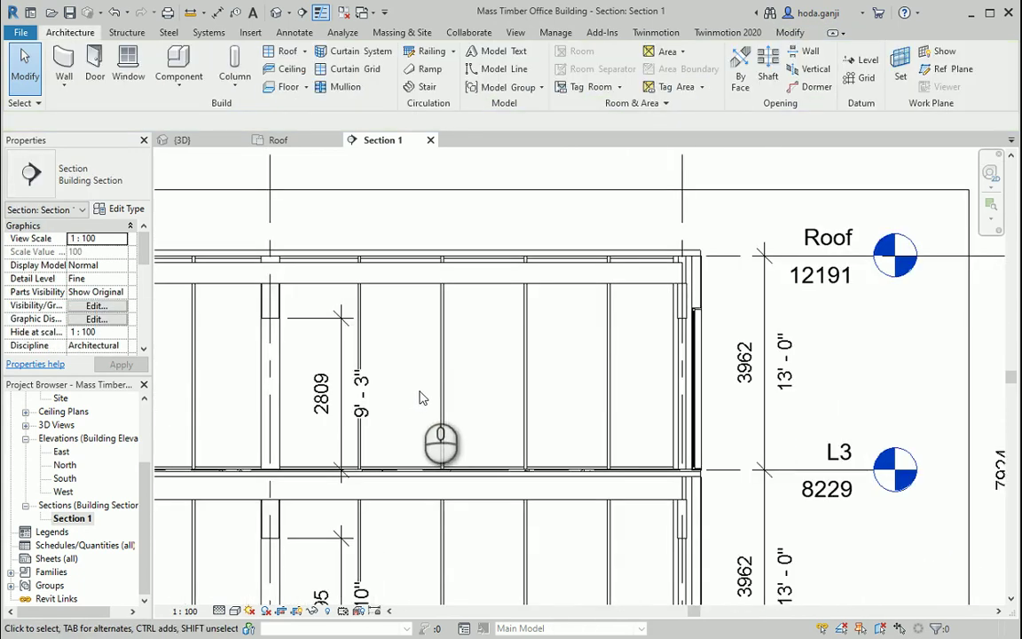
scroll(546, 311, "down", 2)
scroll(395, 417, "up", 3)
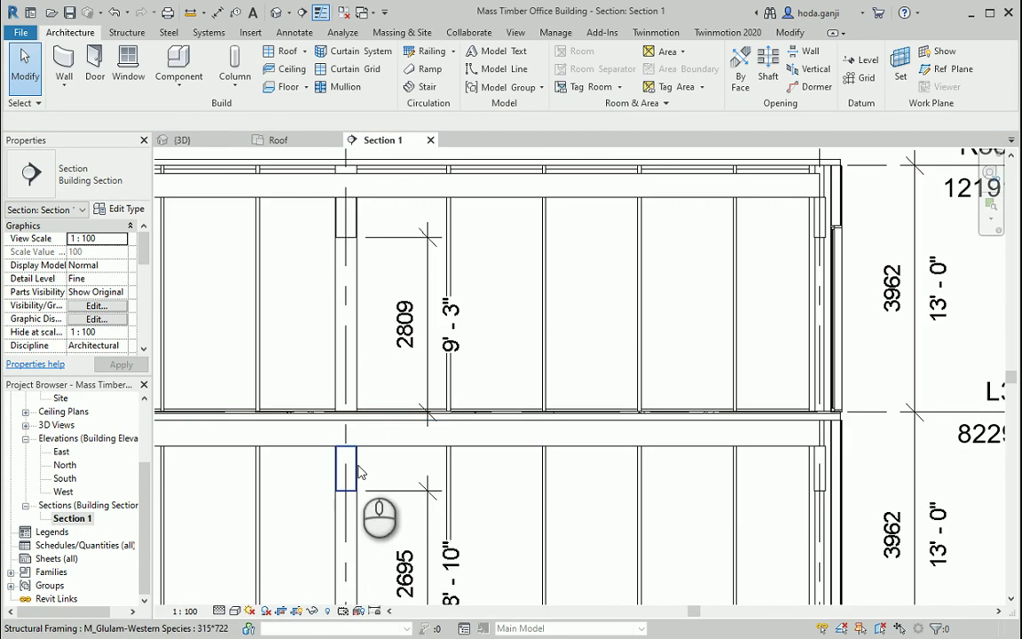
left_click(357, 466)
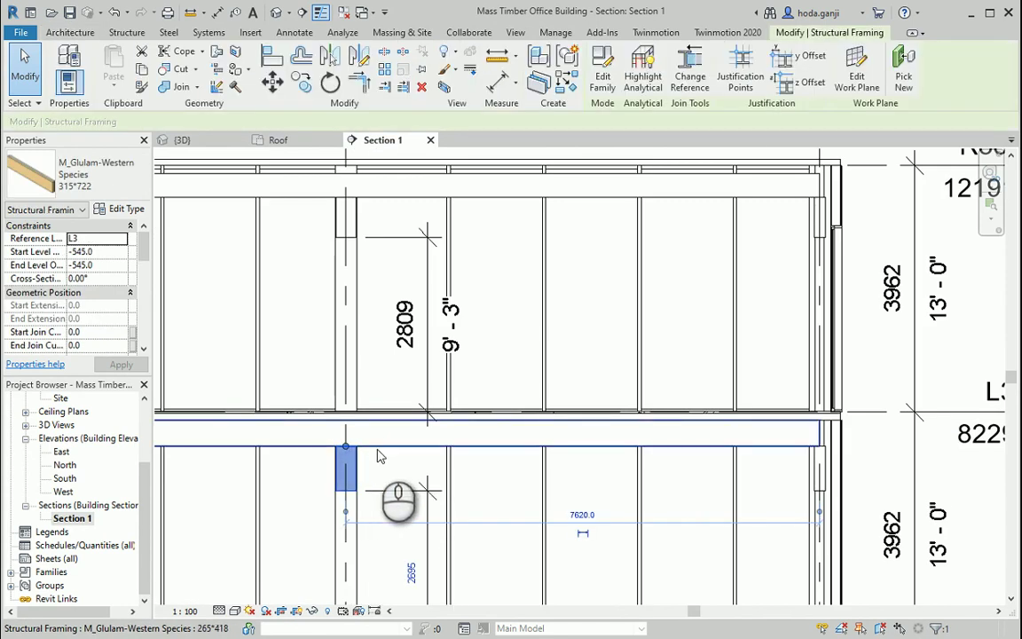
left_click(383, 444)
left_click(520, 491)
scroll(520, 409, "up", 2)
left_click(520, 435)
left_click(507, 524)
scroll(507, 532, "down", 2)
scroll(507, 531, "down", 2)
scroll(741, 279, "up", 2)
scroll(735, 290, "up", 2)
scroll(735, 290, "up", 2)
Check the corner, vertical and top glulam members against the CLT roof panel
left_click(674, 403)
scroll(666, 382, "down", 2)
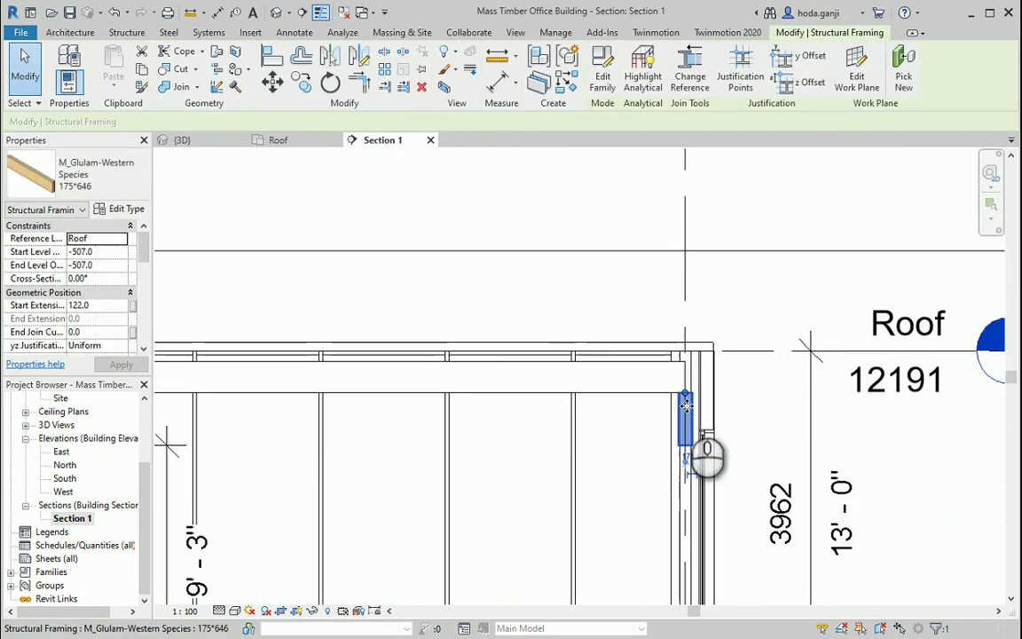
scroll(594, 407, "down", 2)
scroll(532, 417, "down", 2)
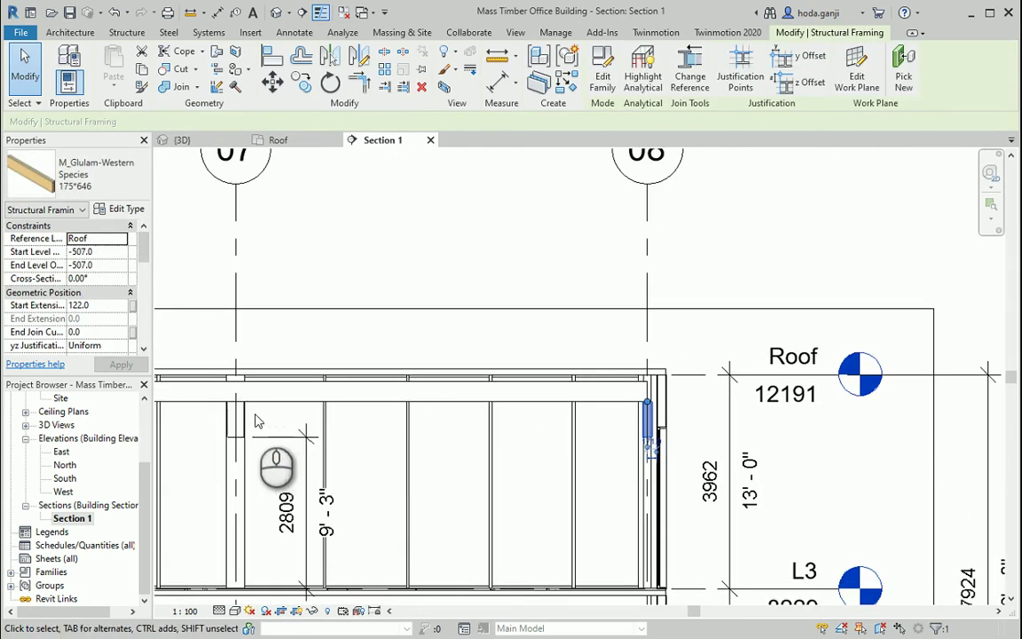
left_click(239, 419)
left_click(391, 383)
scroll(590, 382, "up", 2)
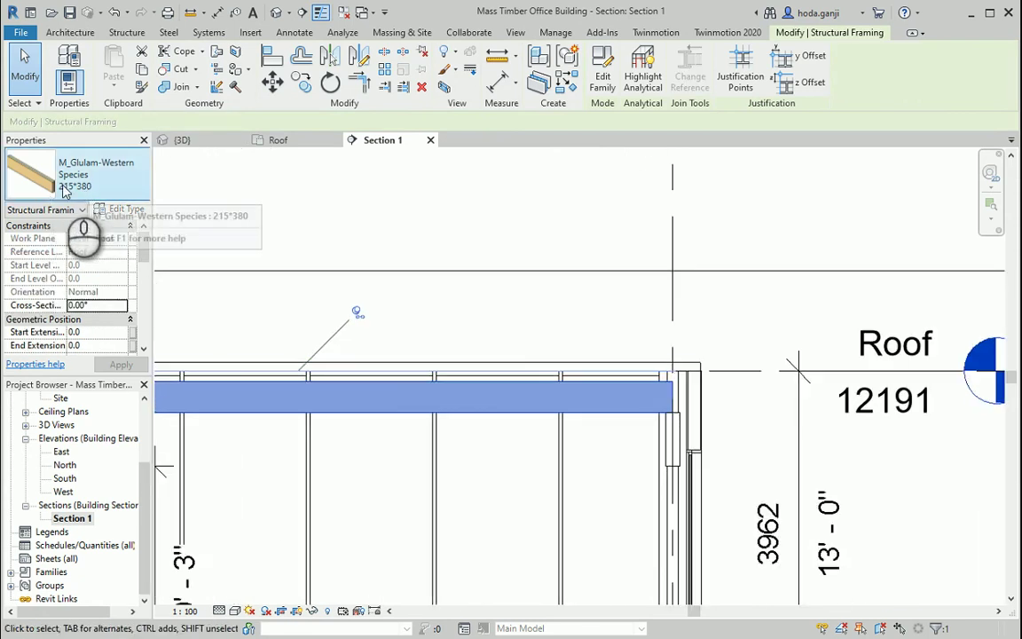
scroll(652, 371, "up", 1)
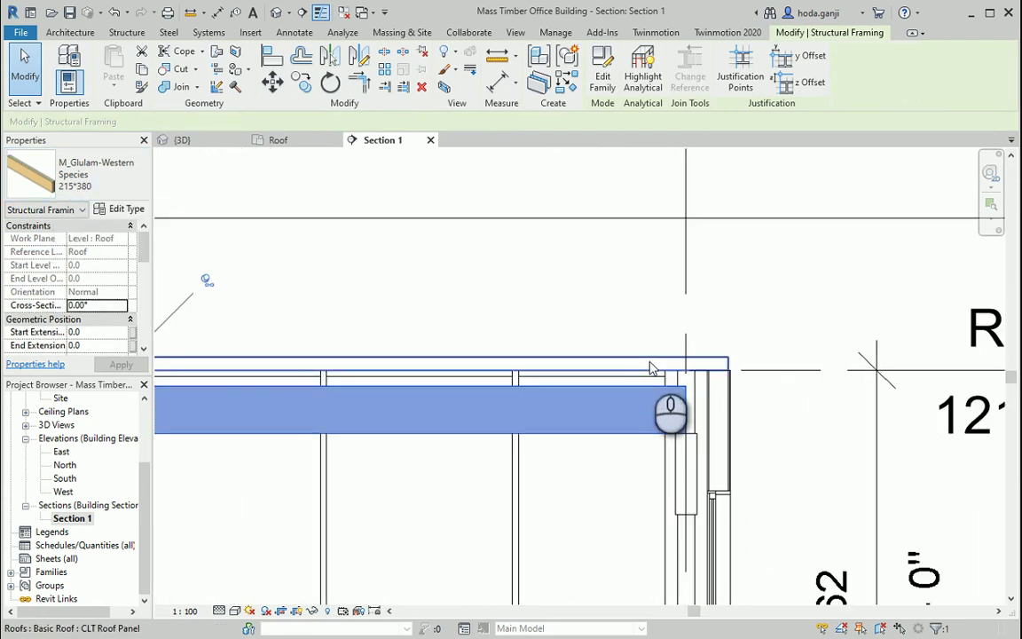
left_click(652, 368)
scroll(666, 368, "up", 1)
scroll(677, 369, "up", 1)
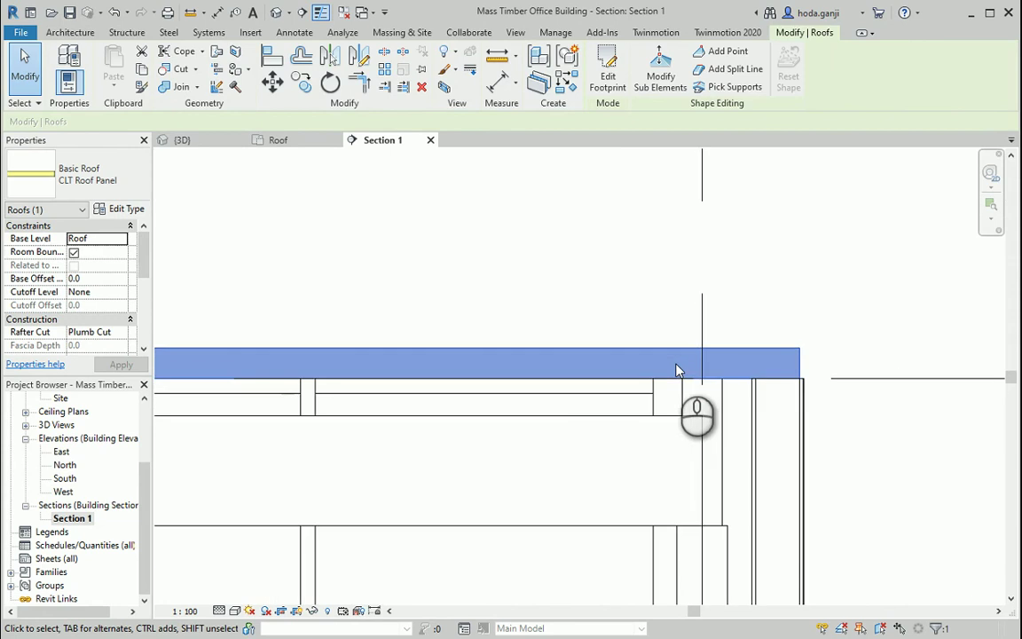
scroll(655, 355, "down", 1)
scroll(655, 355, "down", 1)
scroll(655, 355, "down", 1)
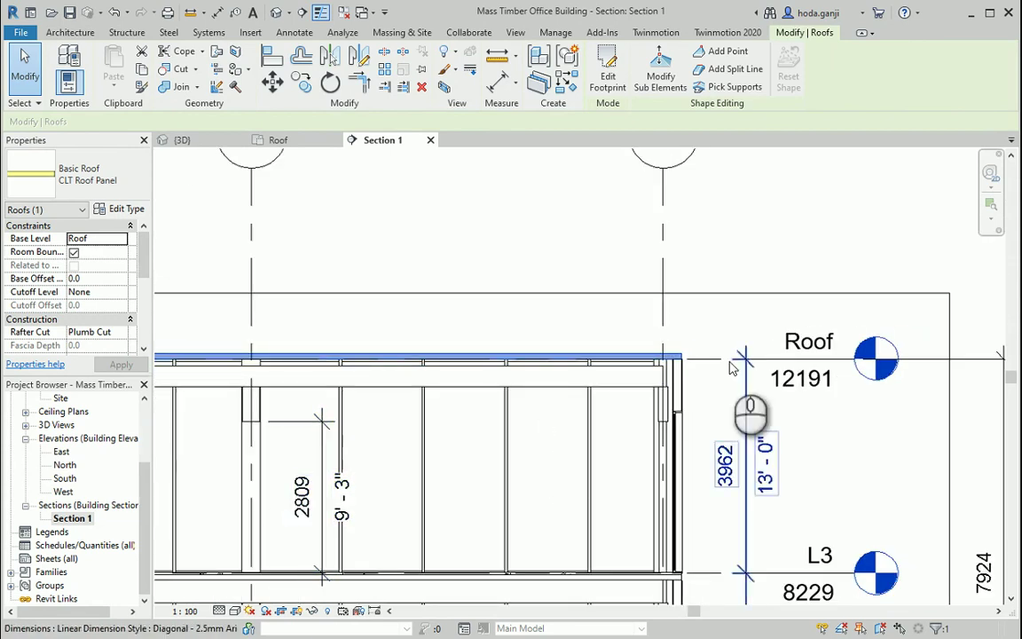
scroll(706, 379, "up", 1)
scroll(675, 393, "up", 1)
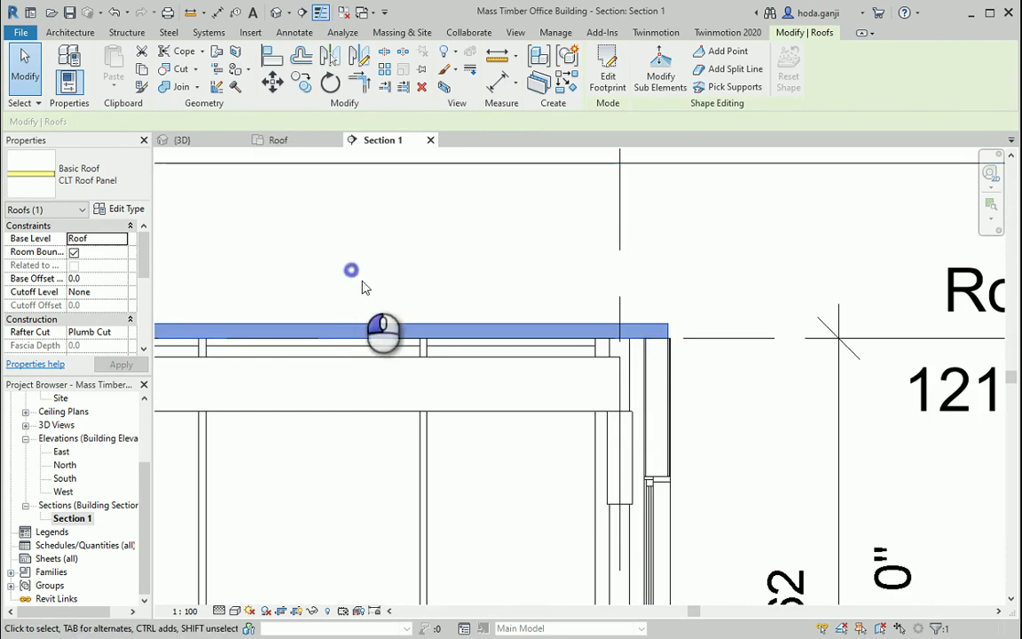
left_click(355, 275)
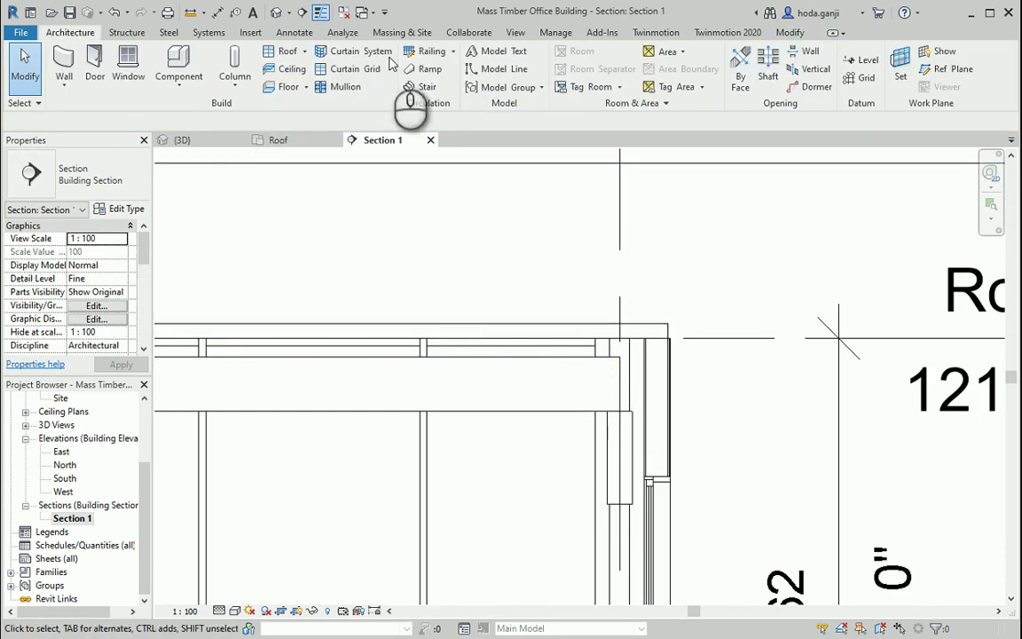
Measure the CLT roof panel edge with an aligned dimension
left_click(294, 32)
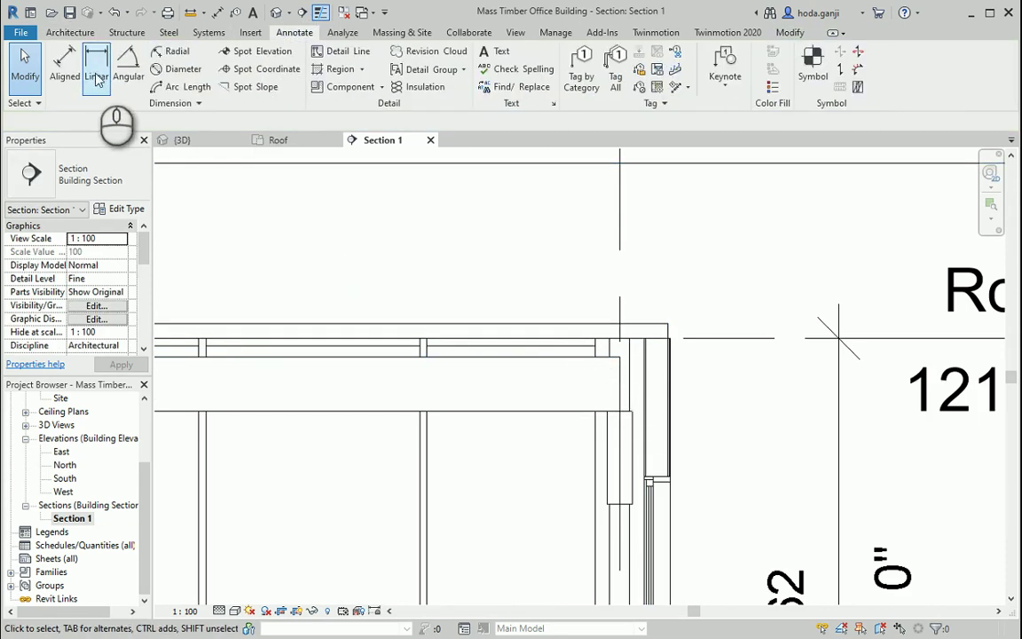
left_click(60, 64)
left_click(552, 333)
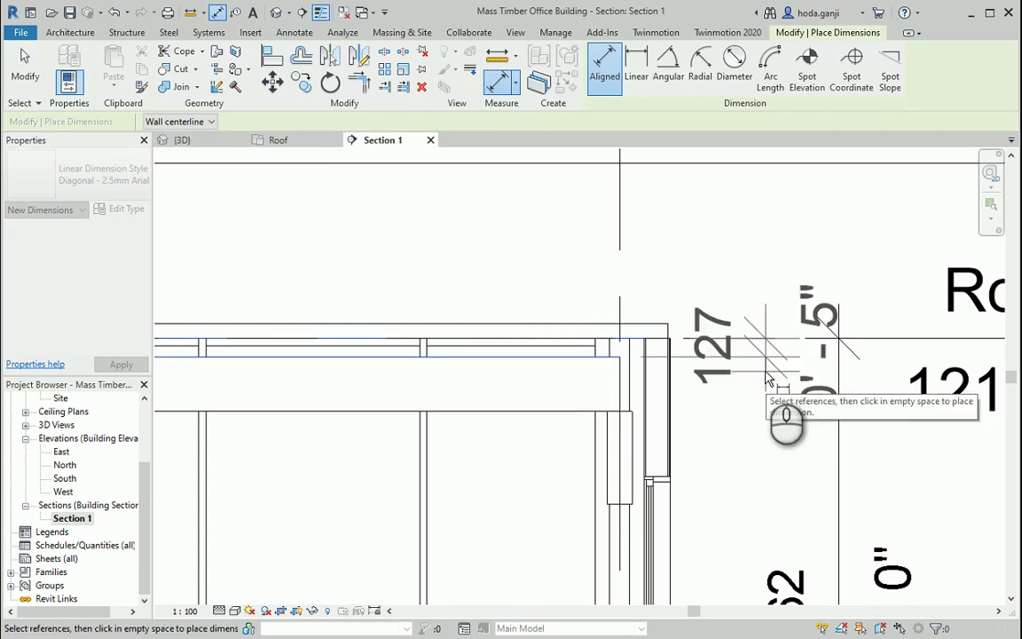
key("Escape")
key("Escape")
Give the CLT roof panel a Base Offset of -127 so it drops onto the beams
left_click(548, 328)
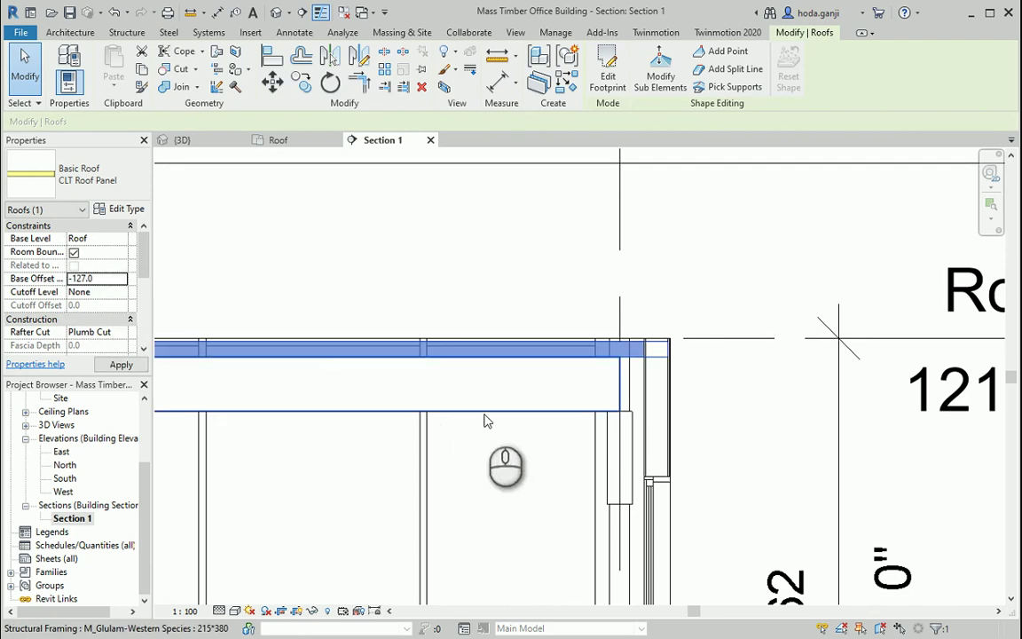
left_click(701, 412)
left_click(445, 344)
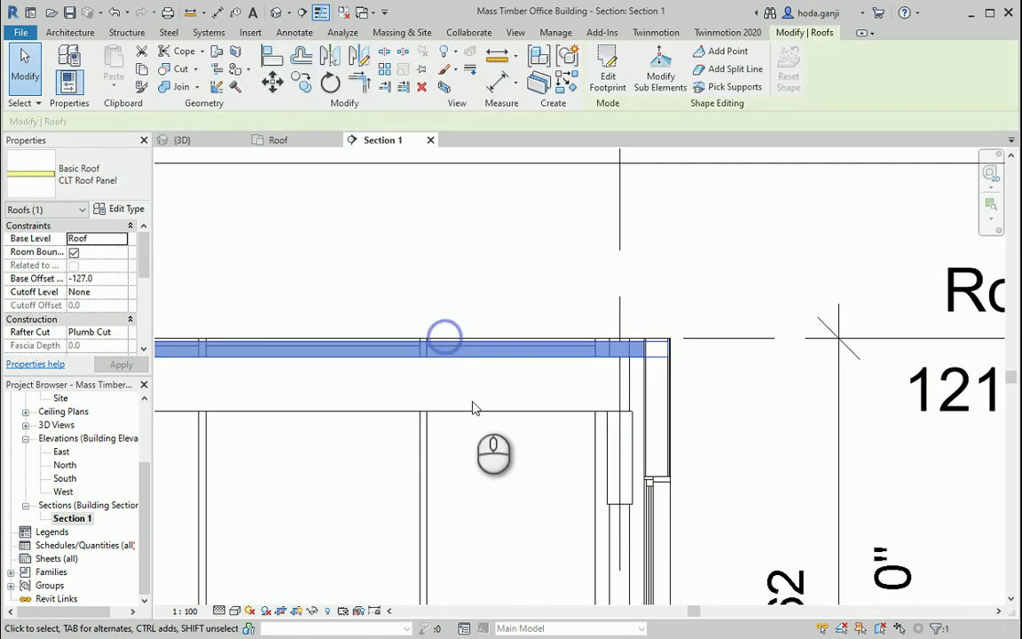
left_click(479, 456)
scroll(679, 399, "up", 1)
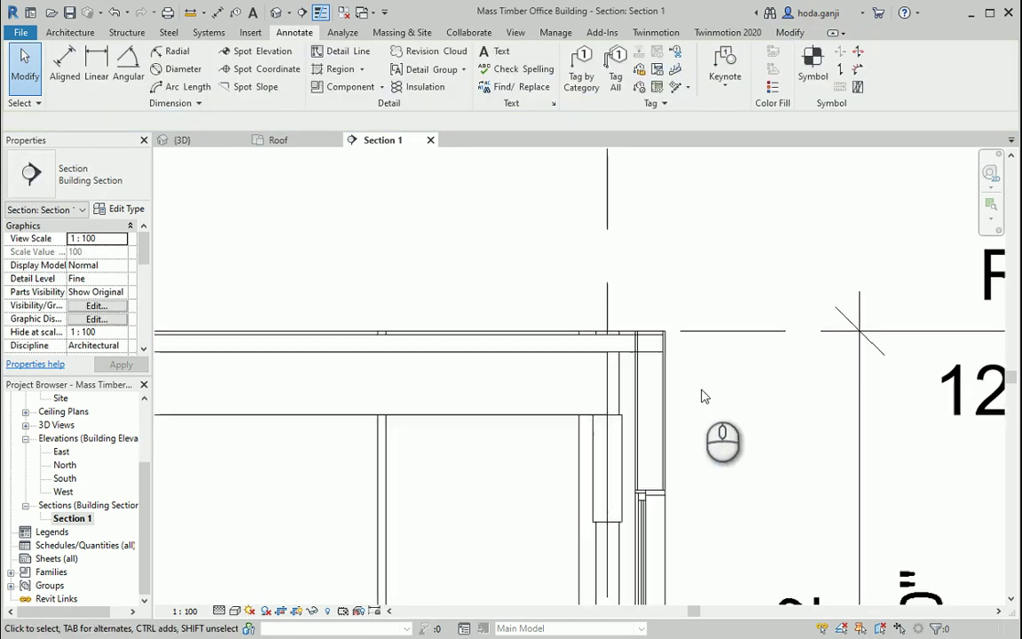
Drag the right exterior wall's top down to a -127 top offset under the roof panel
left_click(662, 392)
scroll(645, 359, "up", 2)
scroll(630, 350, "up", 1)
left_click_drag(618, 346, 617, 394)
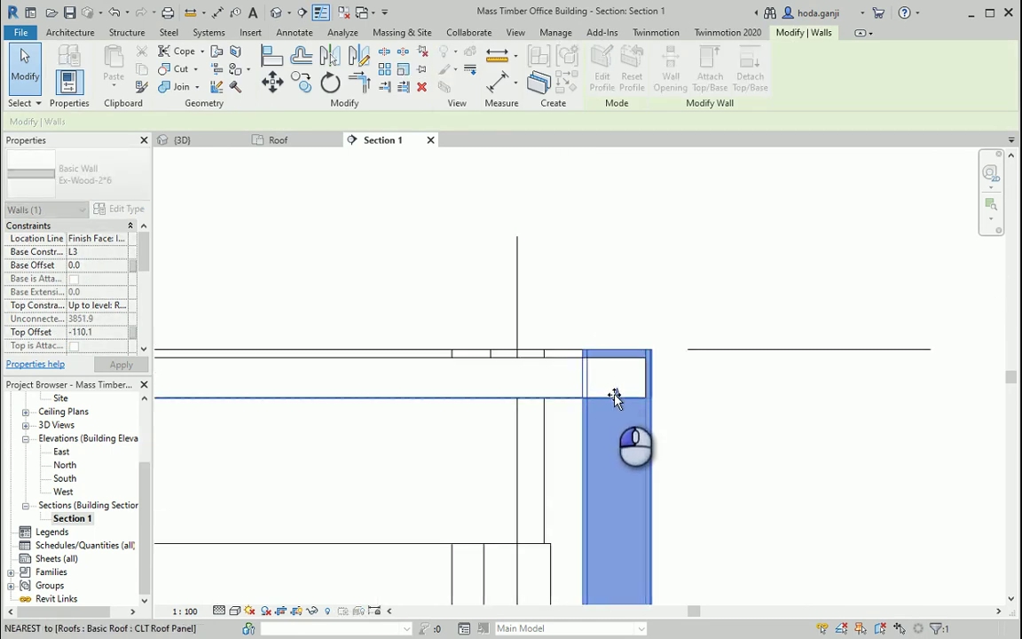
left_click(708, 425)
Confirm the right wall's new height and return to the reference PDF
left_click(636, 429)
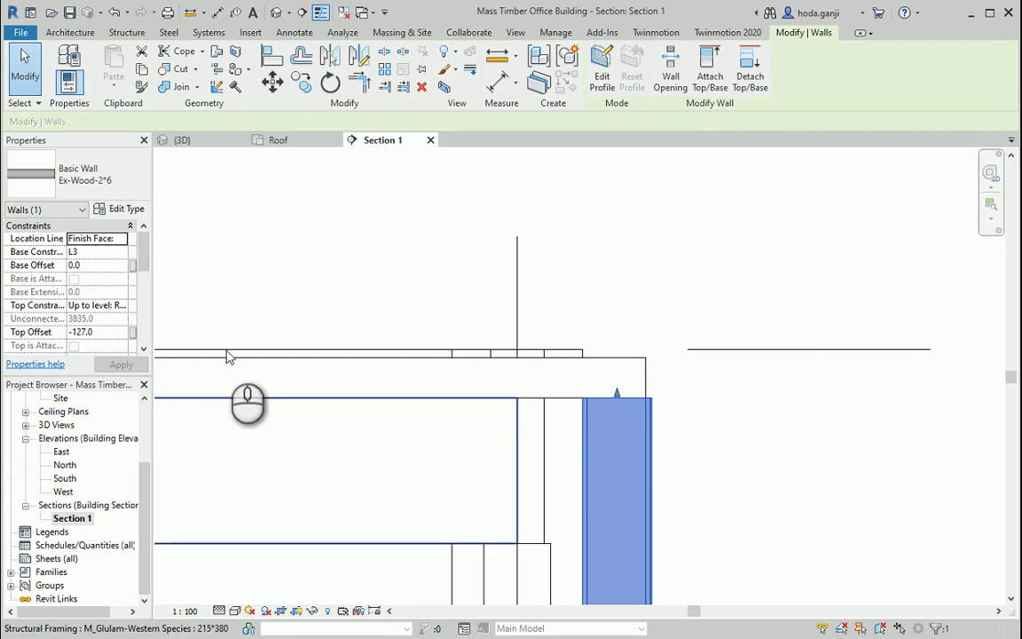
scroll(746, 355, "down", 2)
scroll(755, 359, "down", 1)
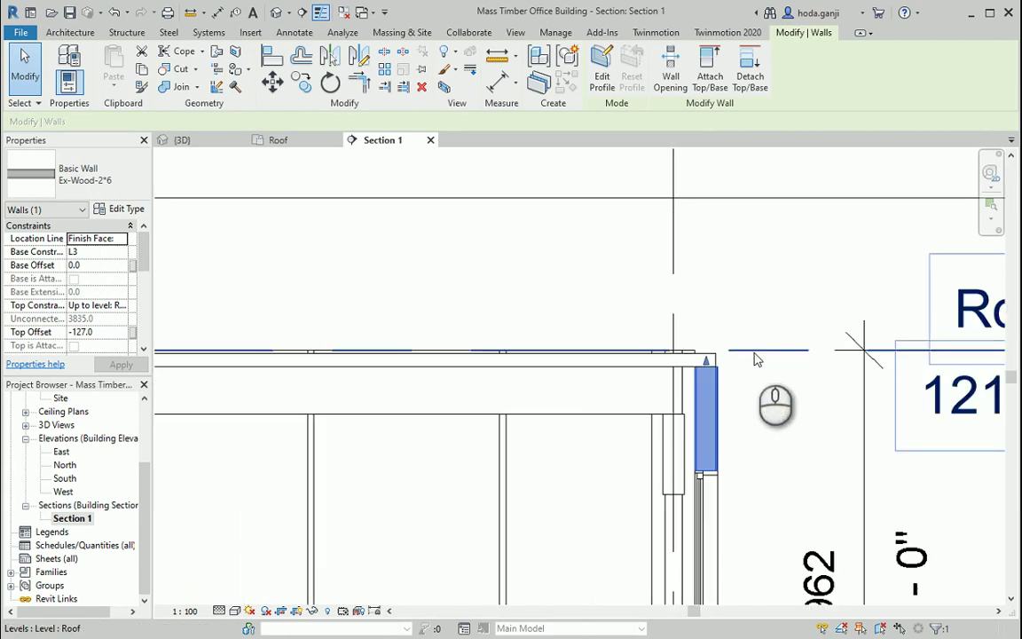
scroll(745, 376, "down", 1)
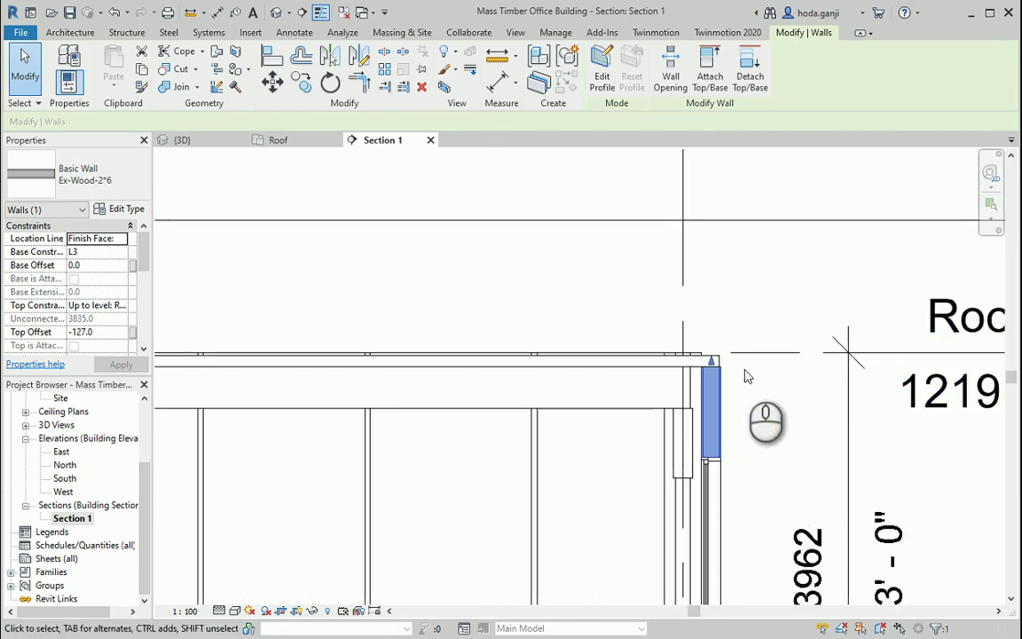
scroll(742, 367, "up", 3)
scroll(735, 356, "up", 2)
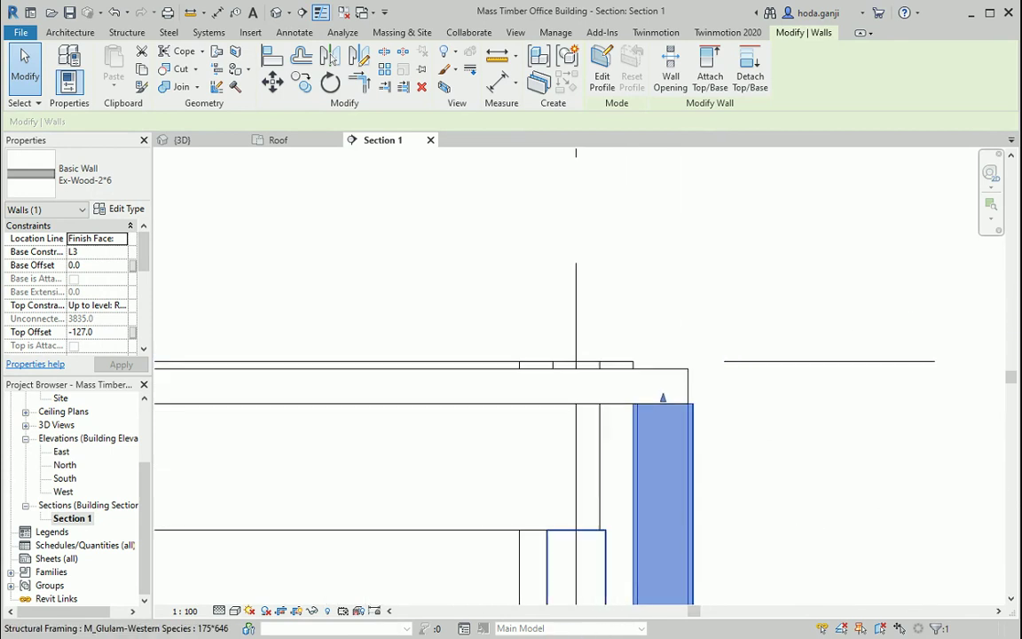
left_click(511, 523)
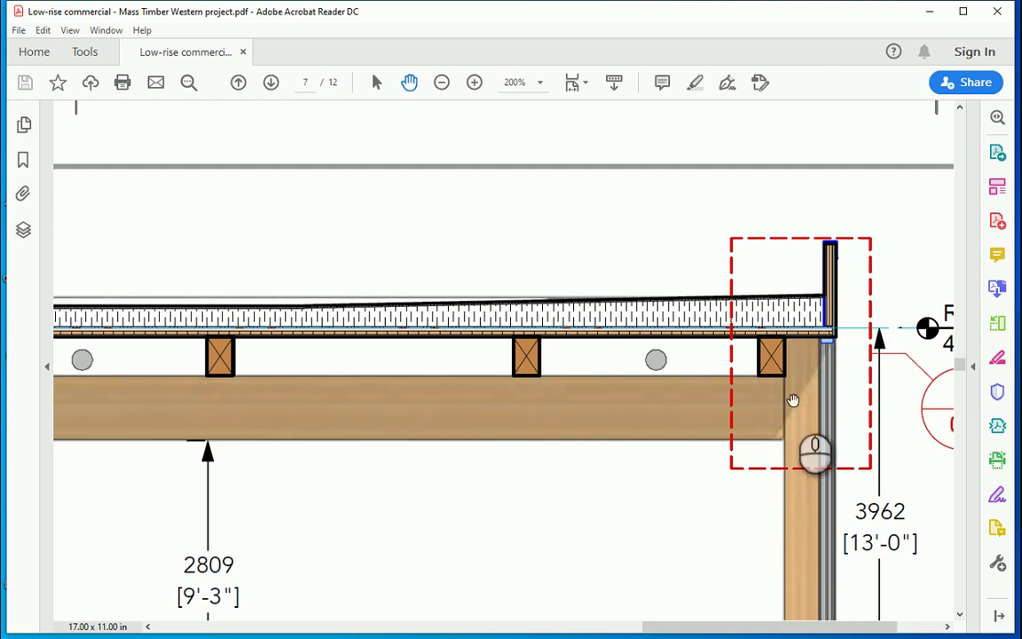
Scroll to the page 8 parapet wall section, zooming out and panning to its roof-layer labels
scroll(772, 364, "down", 3)
scroll(764, 346, "down", 5)
scroll(761, 358, "down", 5)
scroll(757, 358, "down", 3)
left_click_drag(397, 365, 647, 444)
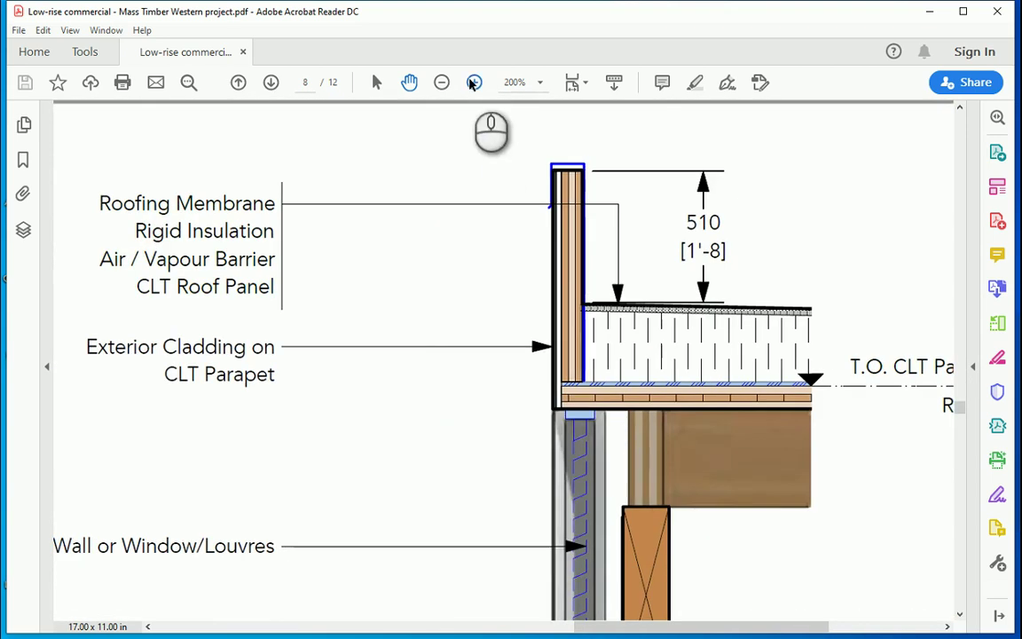
left_click(442, 81)
left_click_drag(525, 253, 616, 435)
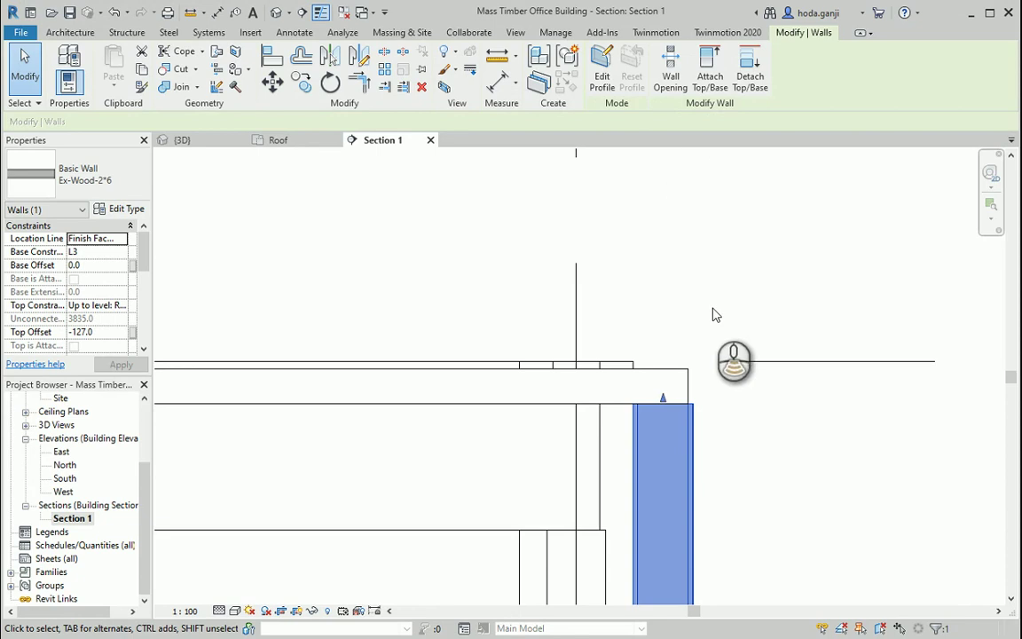
At Section 1's left end, drag the exterior wall's top down 127 to the CLT panel underside
scroll(717, 315, "down", 3)
scroll(717, 315, "down", 2)
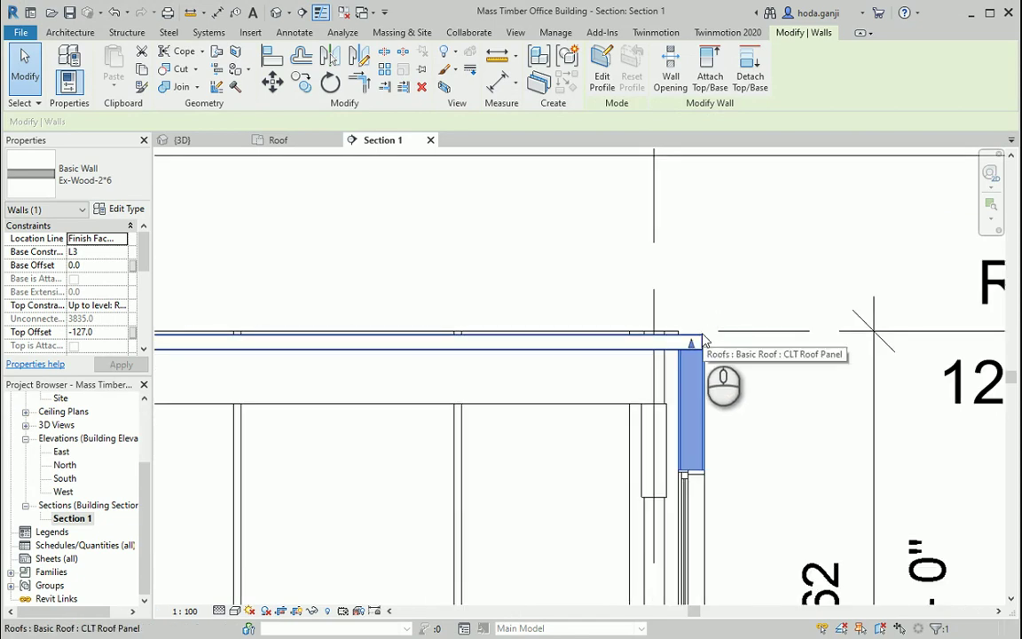
scroll(702, 340, "down", 2)
scroll(821, 387, "down", 3)
scroll(650, 392, "down", 2)
scroll(240, 381, "up", 3)
scroll(239, 381, "up", 2)
scroll(355, 384, "up", 2)
left_click(404, 381)
scroll(408, 372, "up", 1)
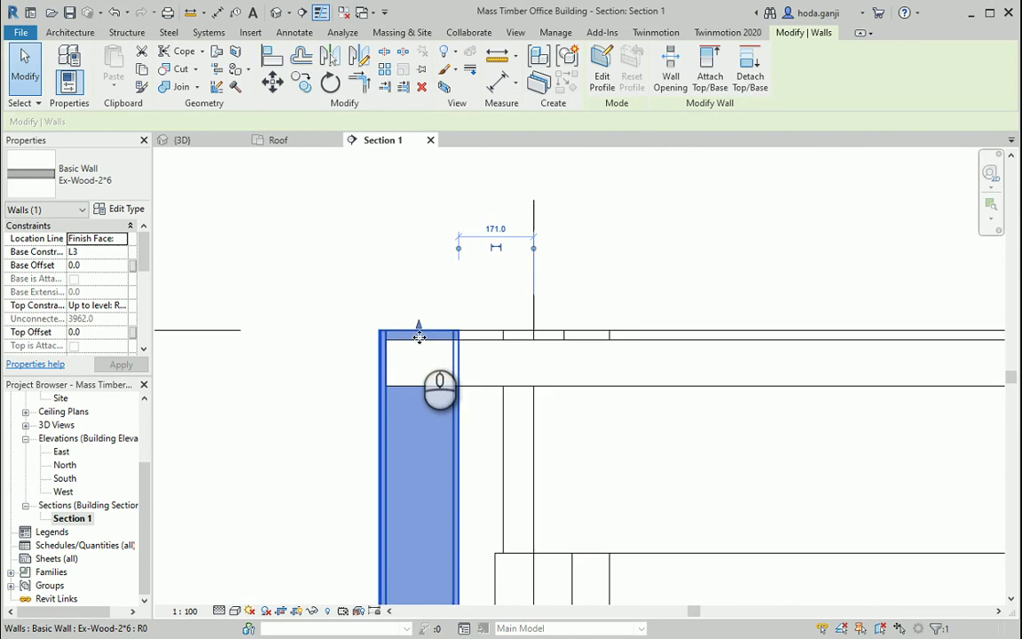
left_click_drag(421, 340, 416, 384)
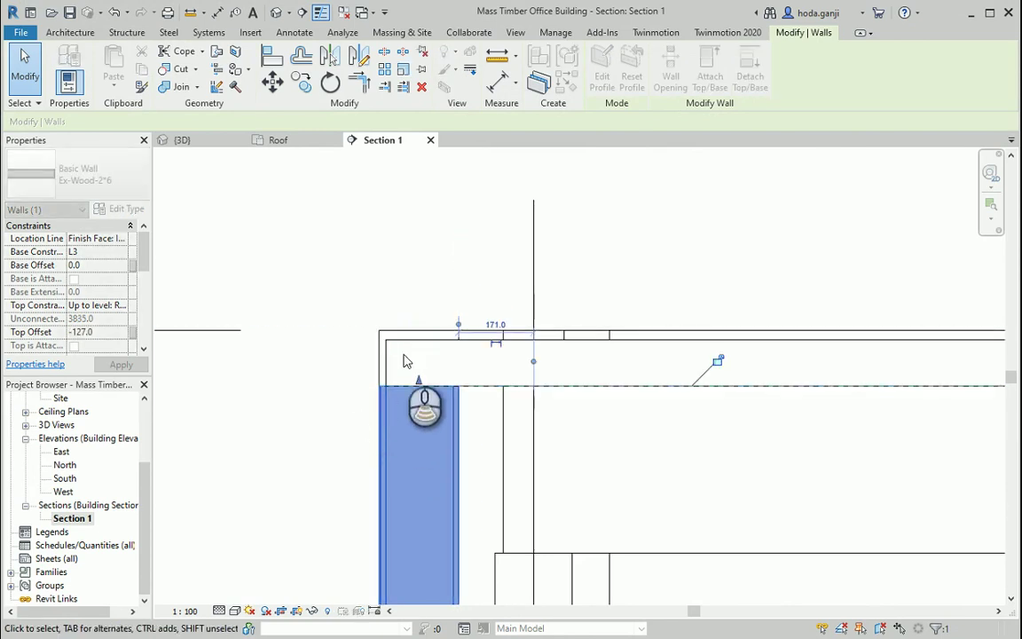
scroll(401, 357, "down", 2)
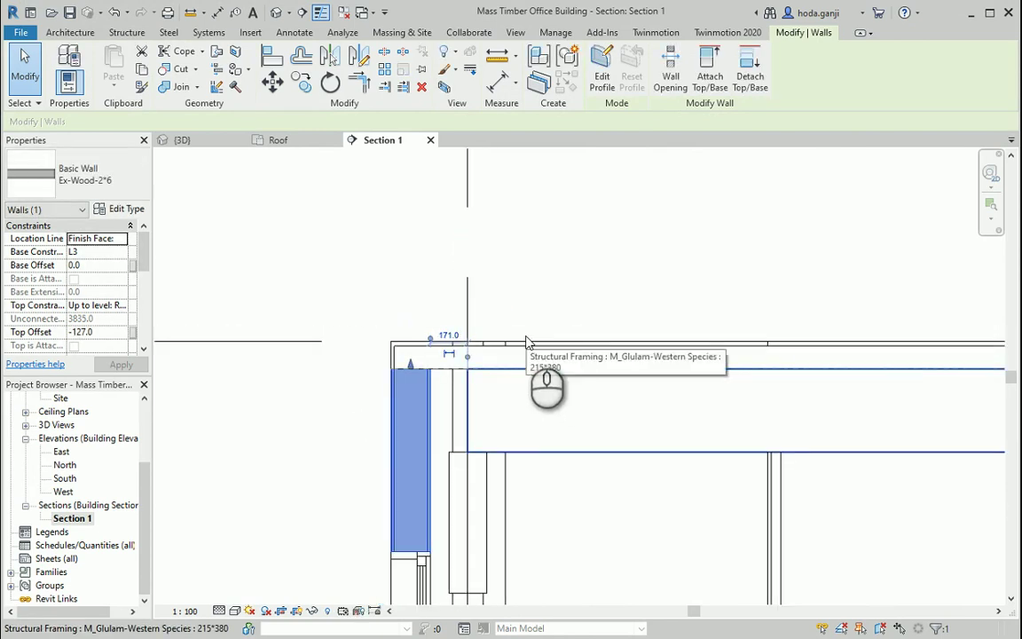
In the 3D view, check the upper-left exterior wall and the storefront curtain wall below the roof
left_click(213, 145)
left_click(473, 489)
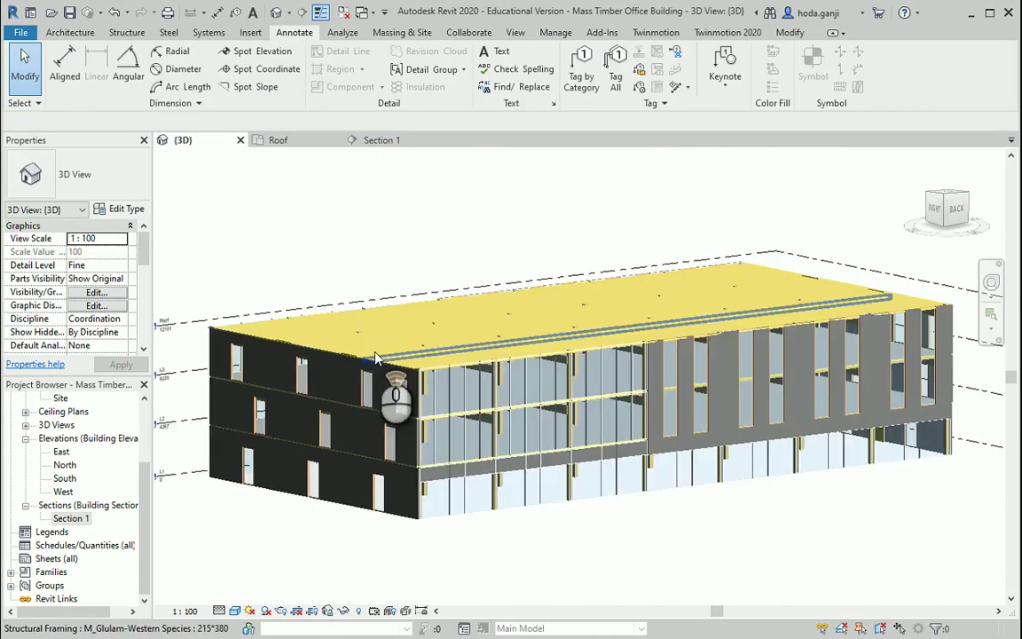
scroll(373, 357, "up", 2)
left_click(371, 376)
scroll(137, 302, "up", 2)
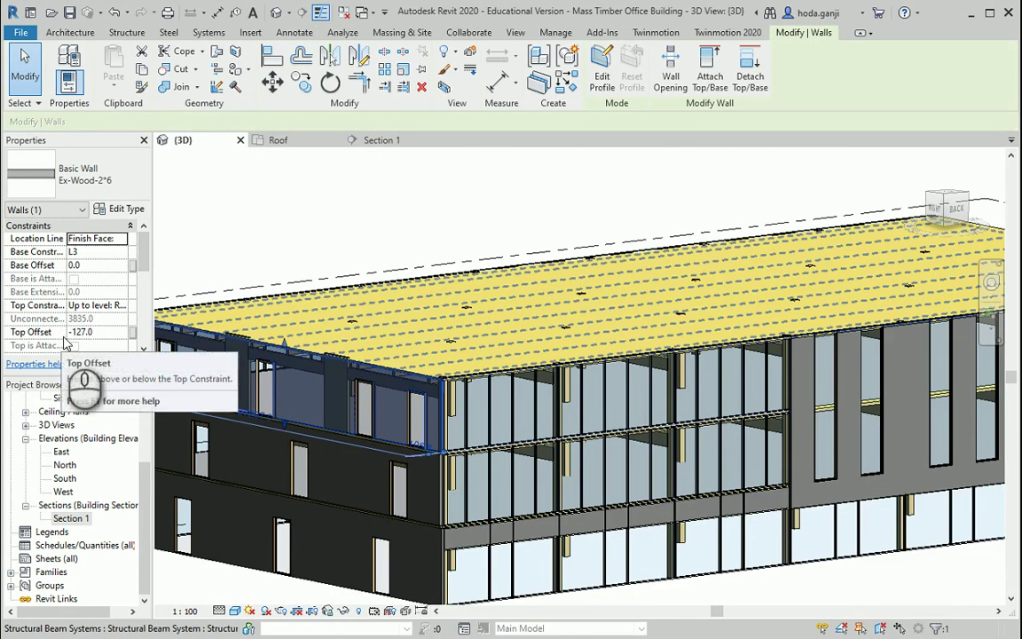
left_click(497, 419)
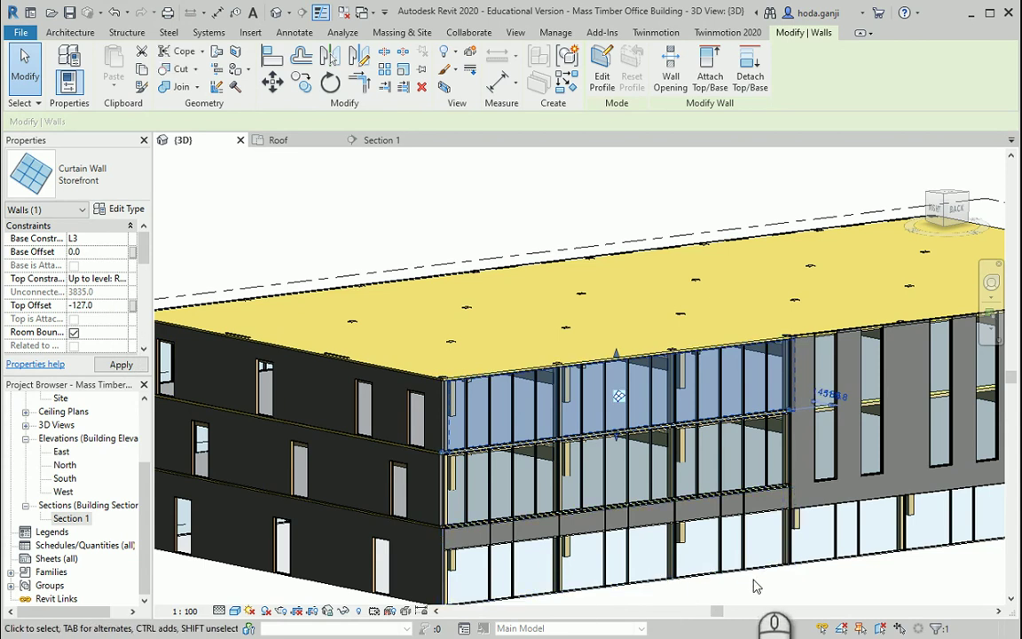
key("Escape")
scroll(710, 346, "up", 2)
scroll(710, 346, "up", 3)
scroll(710, 346, "down", 5)
scroll(701, 359, "up", 5)
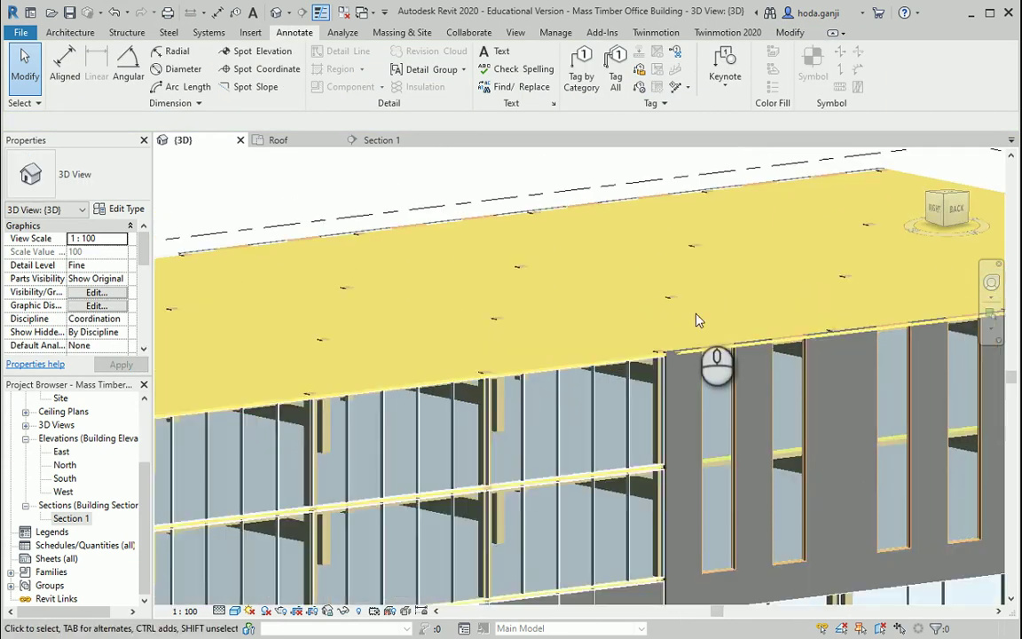
Set the Ex-Wood-2*6 exterior wall's Top Offset to -127
left_click(683, 359)
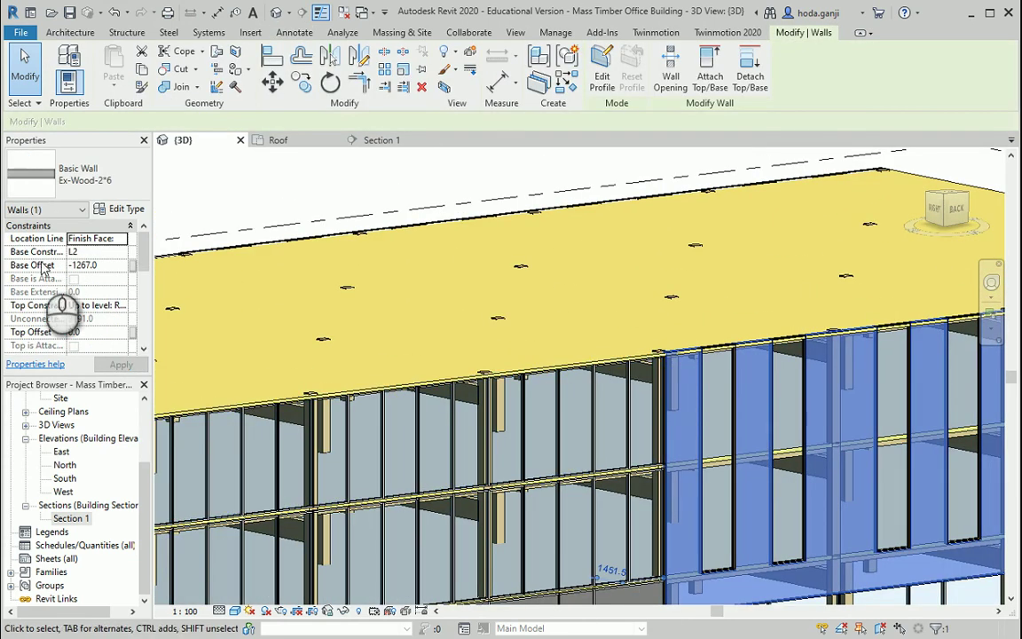
left_click(93, 331)
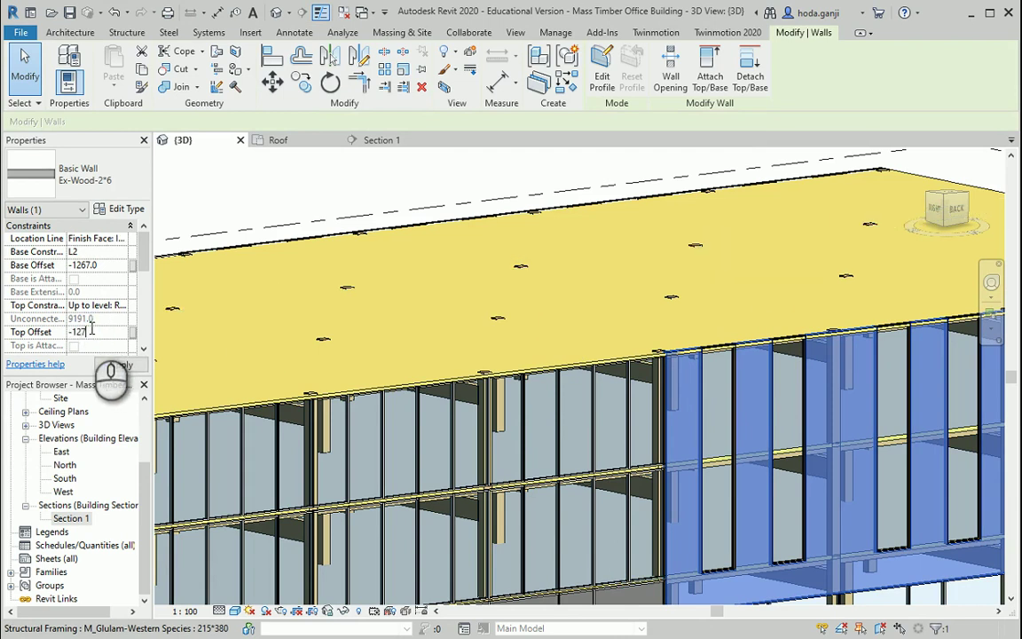
scroll(621, 359, "up", 2)
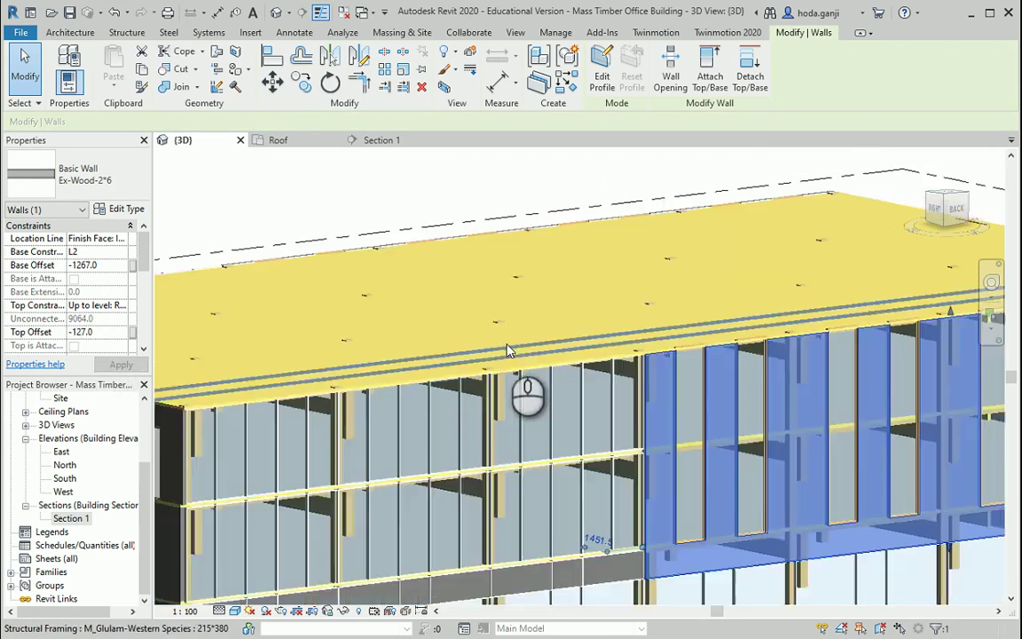
scroll(699, 345, "up", 2)
Change the M_Fixed 1500*7924 window type's Height to 7797 (7924 minus 127)
left_click(674, 377)
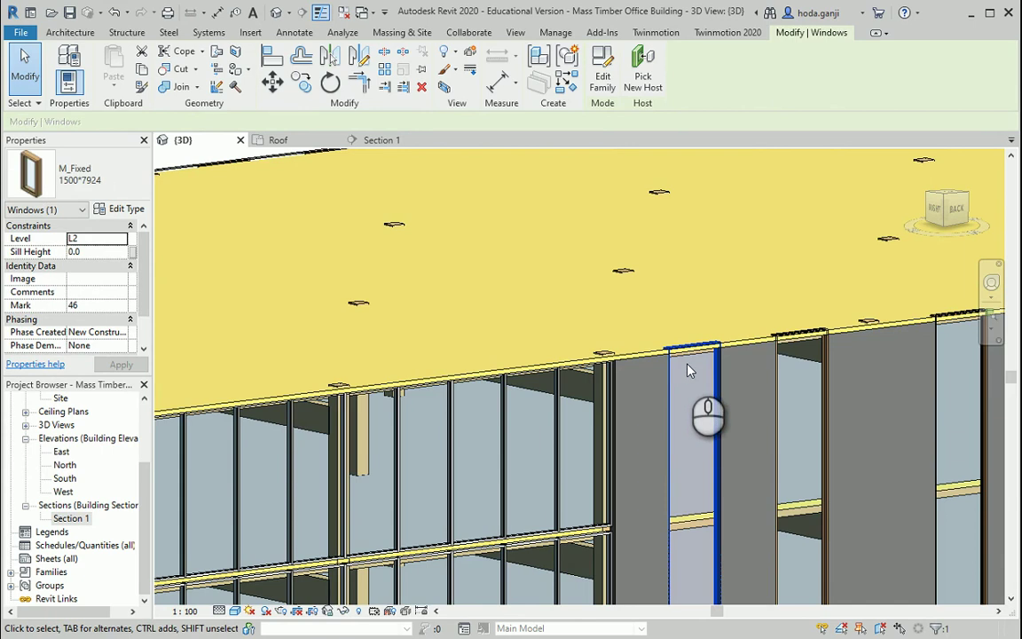
left_click(125, 209)
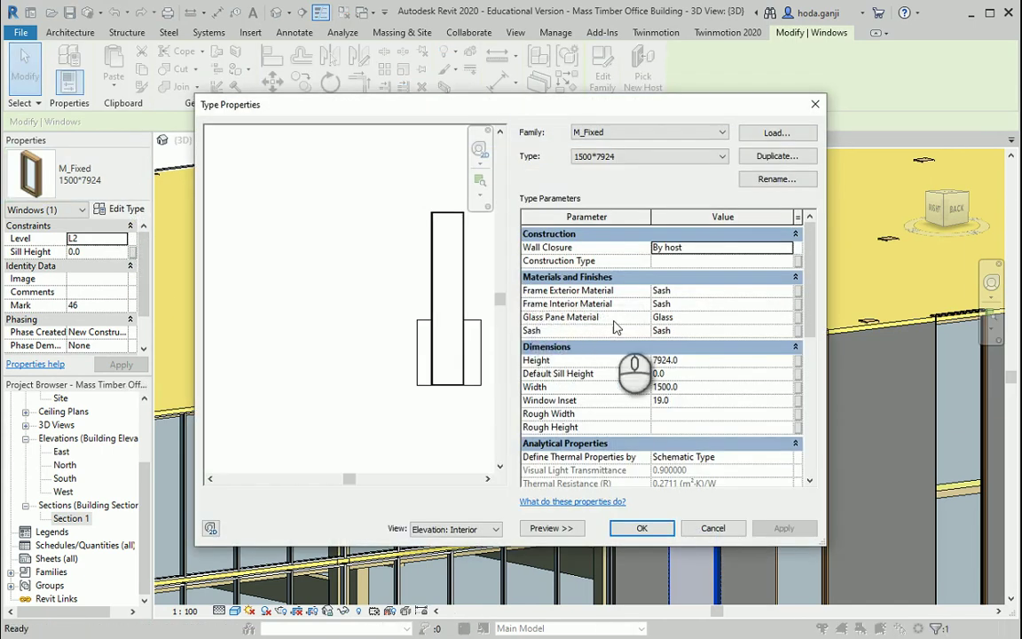
scroll(689, 388, "down", 2)
scroll(707, 422, "down", 1)
scroll(710, 444, "up", 3)
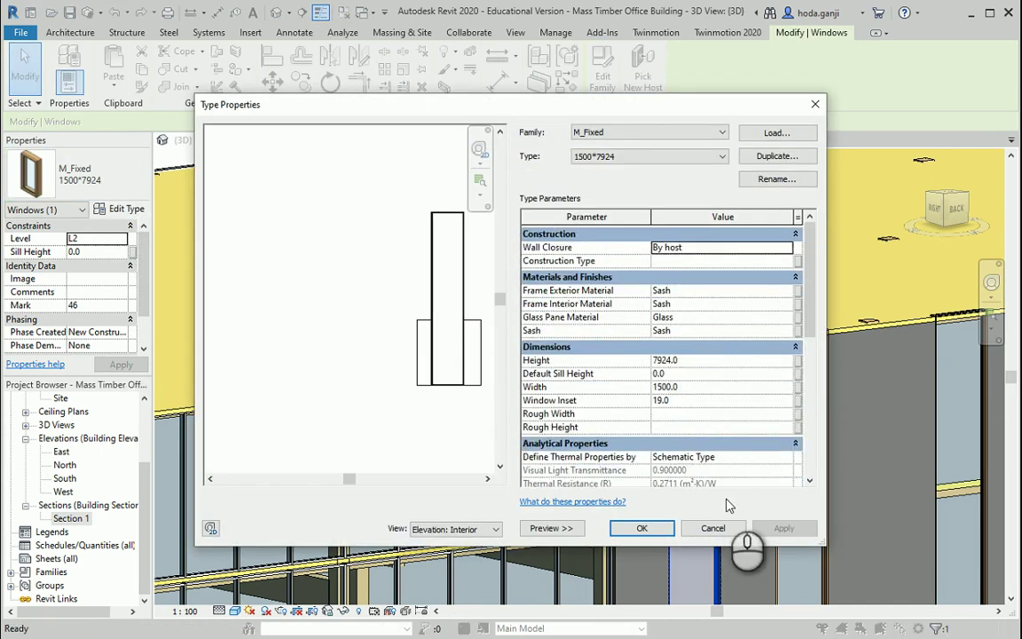
left_click(715, 528)
key("Escape")
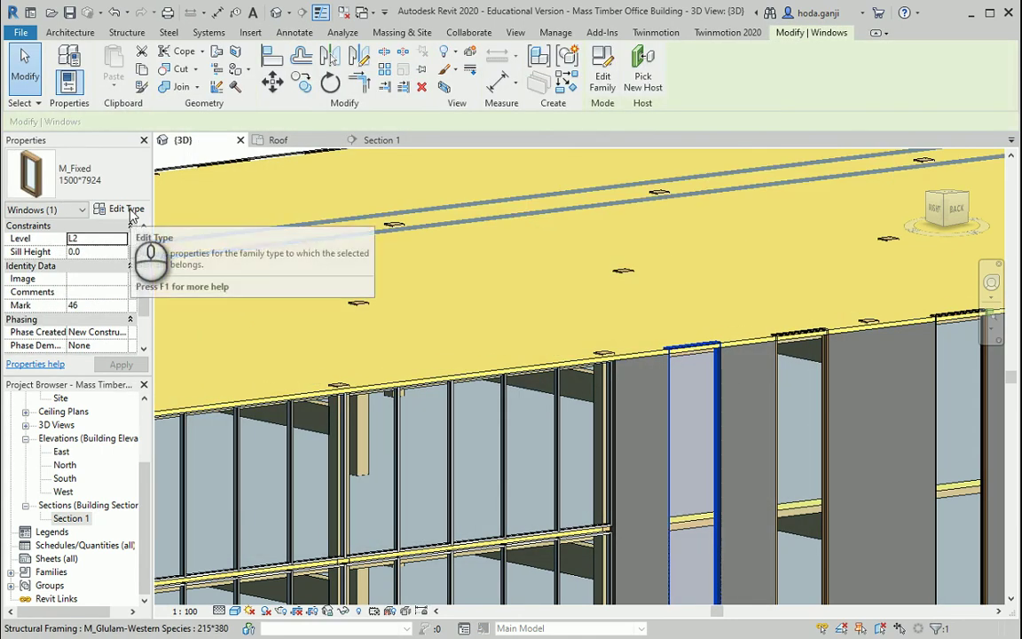
left_click(126, 210)
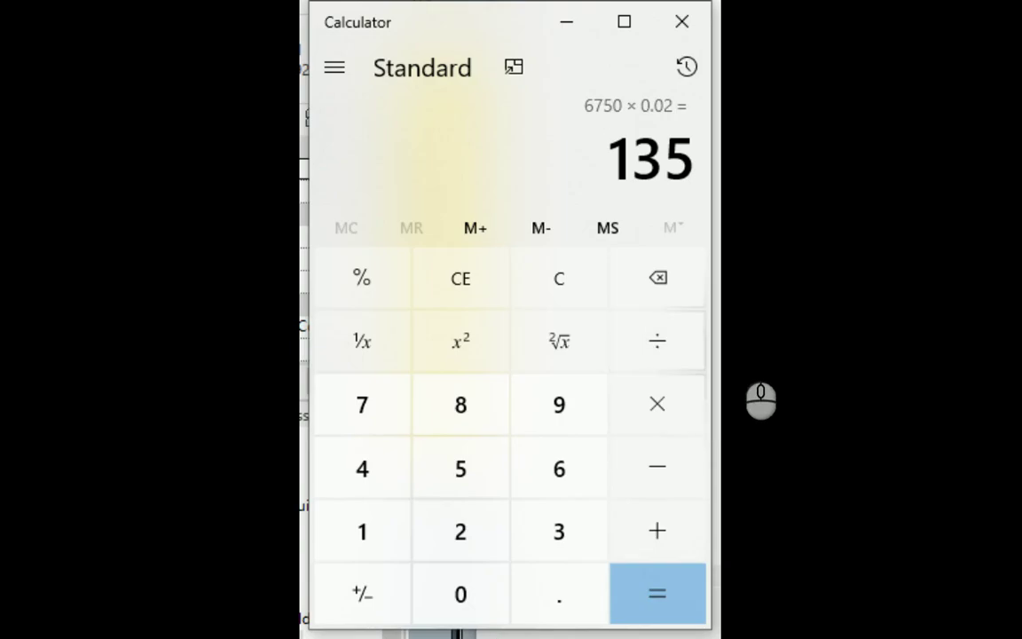
type("79")
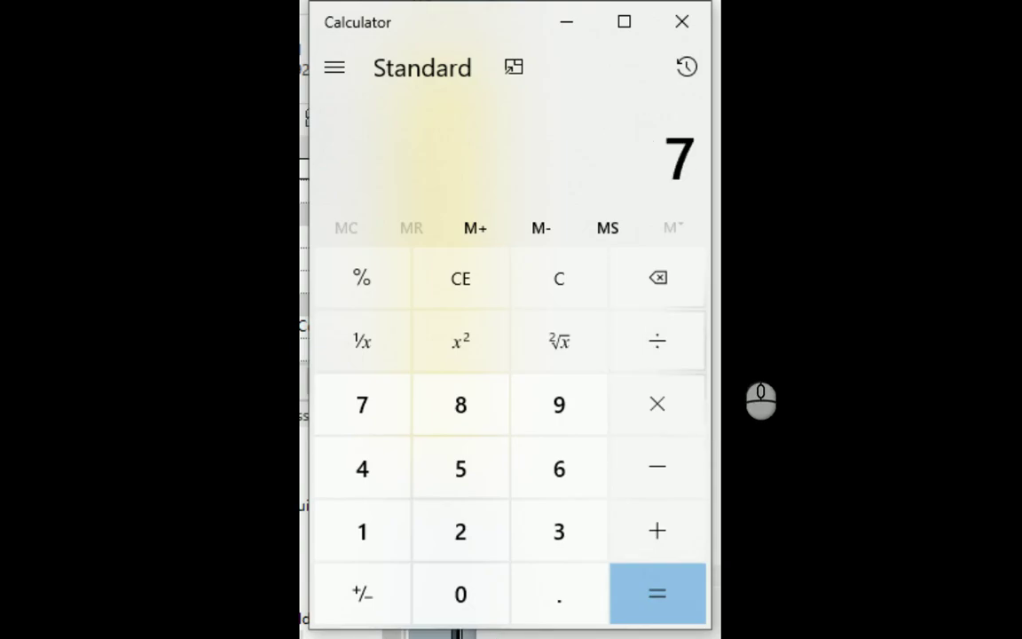
type("24 - 12")
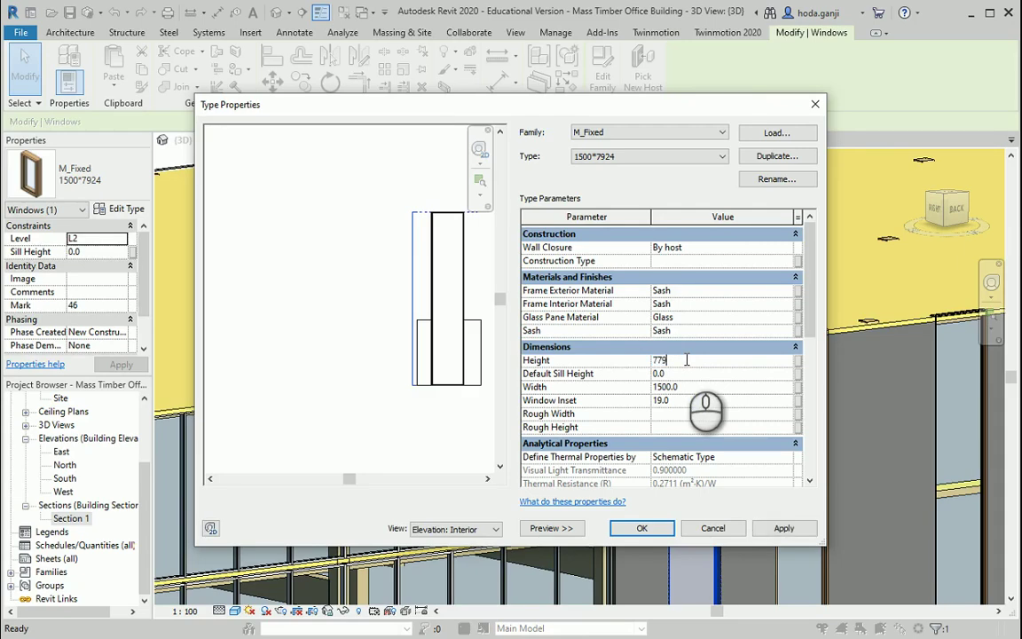
left_click(641, 528)
Orbit to the other facade and pick out its exterior walls
scroll(801, 388, "down", 3)
scroll(550, 422, "down", 3)
scroll(551, 424, "down", 2)
mouse_move(892, 432)
middle_mouse_down("shift")
mouse_move(711, 455)
mouse_move(658, 437)
middle_mouse_up("shift")
scroll(940, 445, "up", 5)
key("Escape")
left_click(778, 473)
key("Escape")
left_click(784, 451)
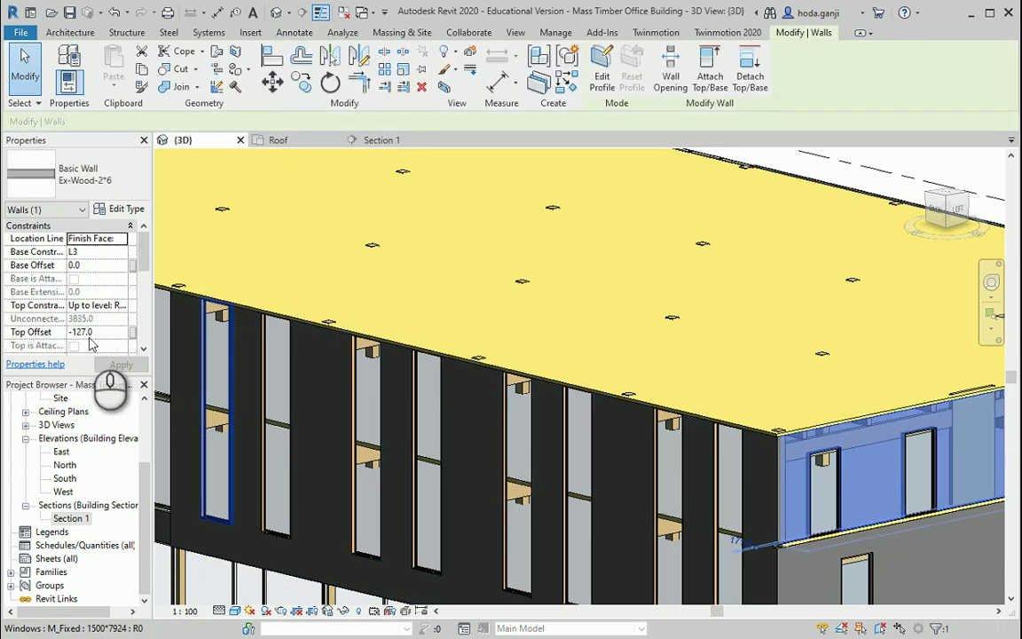
scroll(171, 347, "down", 5)
mouse_move(885, 349)
middle_mouse_down("shift")
mouse_move(595, 399)
mouse_move(870, 390)
middle_mouse_up("shift")
scroll(870, 390, "up", 3)
scroll(799, 373, "up", 2)
scroll(784, 380, "up", 1)
Give the long wood facade wall behind the mullions a -127 top offset
left_click(784, 382)
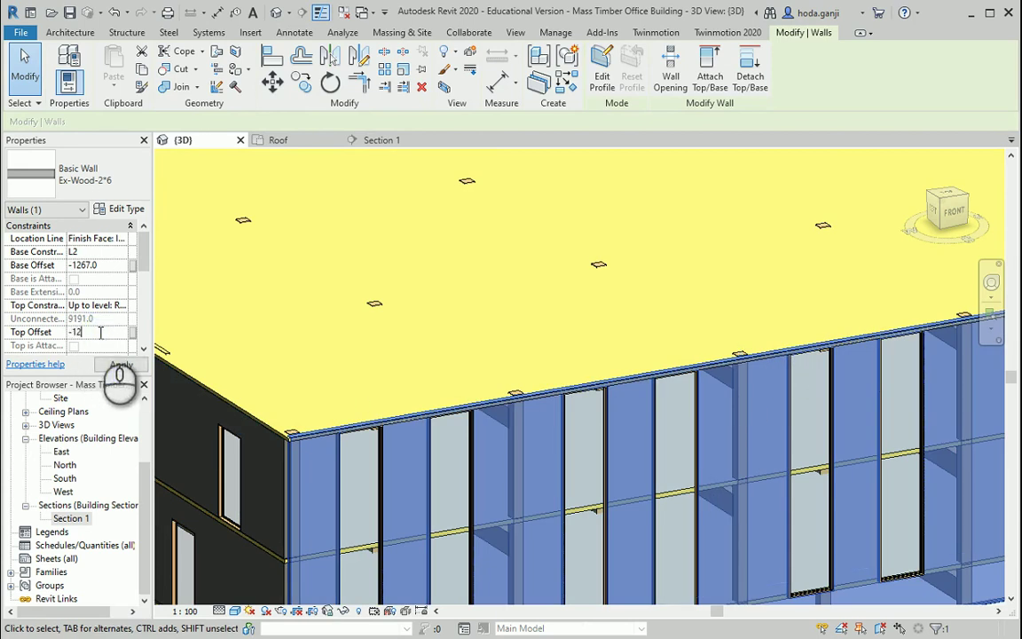
scroll(35, 269, "down", 2)
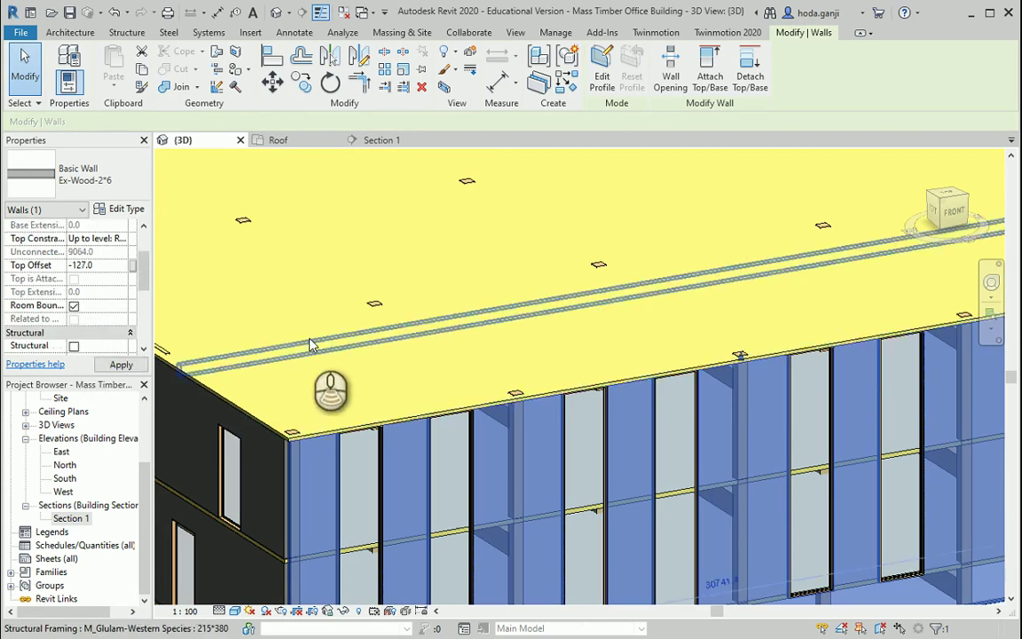
scroll(312, 342, "down", 2)
scroll(424, 405, "down", 2)
scroll(614, 358, "down", 1)
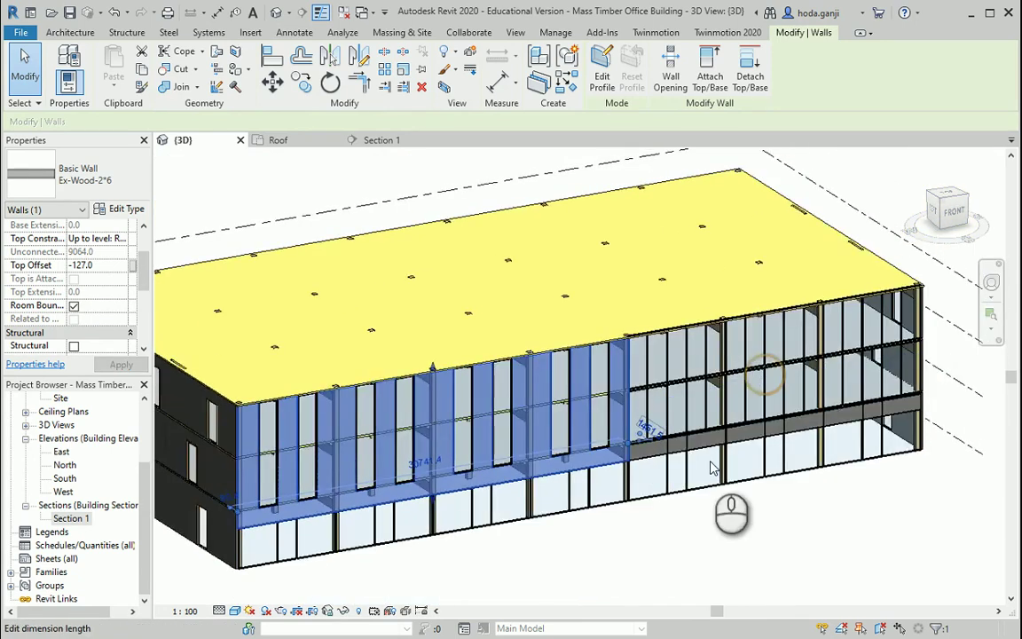
key("Escape")
scroll(822, 376, "up", 2)
scroll(679, 320, "up", 2)
Revise the storefront curtain wall's Top Offset value
left_click(679, 319)
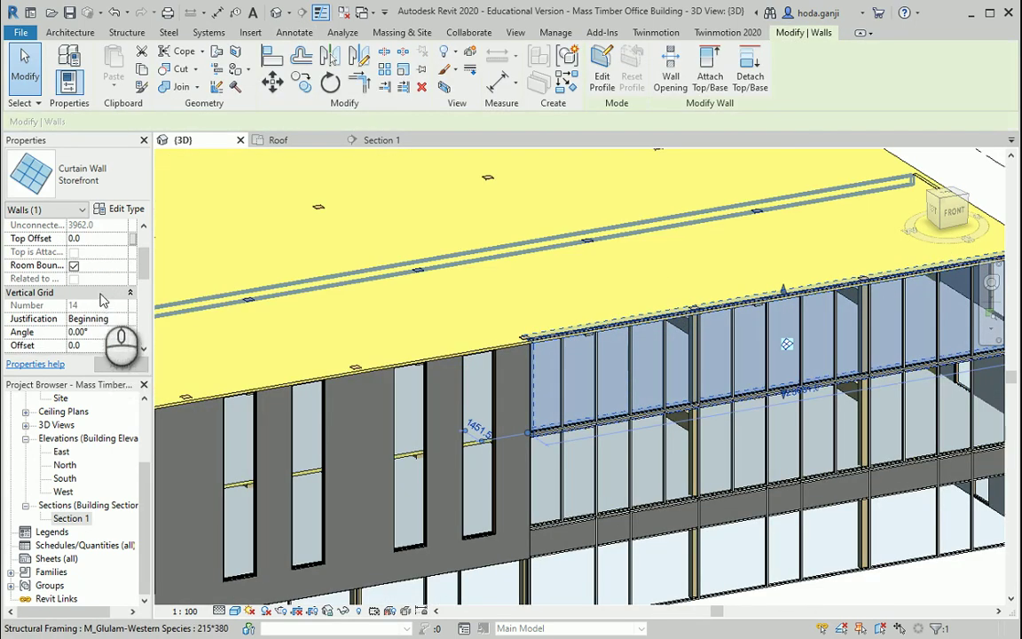
scroll(102, 285, "up", 1)
left_click(103, 278)
type("-127")
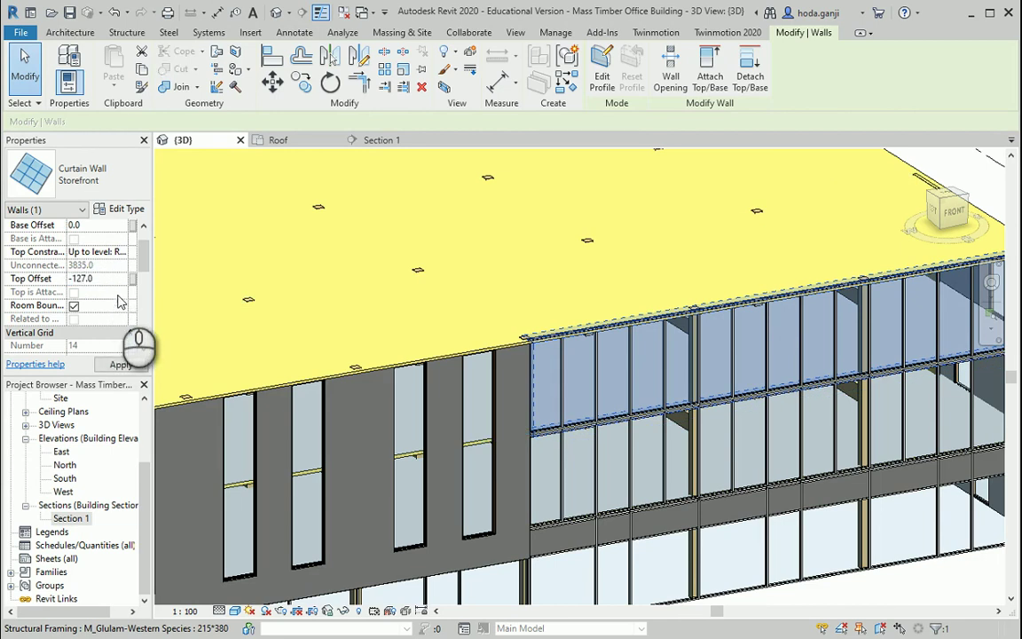
scroll(121, 302, "down", 3)
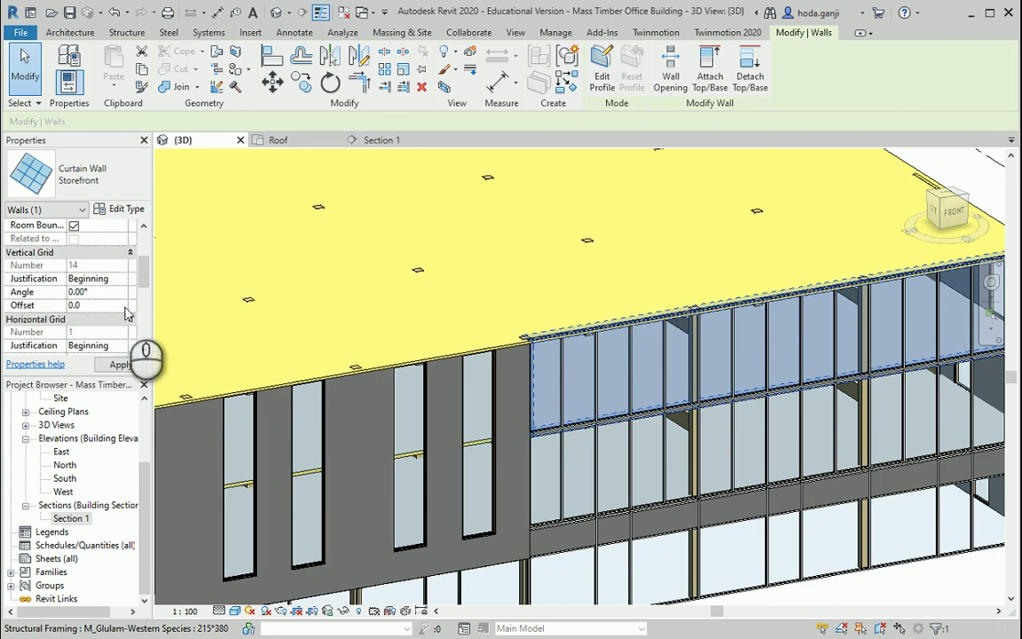
key("Escape")
scroll(697, 443, "down", 2)
mouse_move(696, 444)
middle_mouse_down("shift")
mouse_move(908, 421)
mouse_move(772, 411)
mouse_move(555, 438)
mouse_move(526, 424)
mouse_move(588, 383)
middle_mouse_up("shift")
Zoom to the roof edge in Section 1 and select the glulam column
left_click(379, 141)
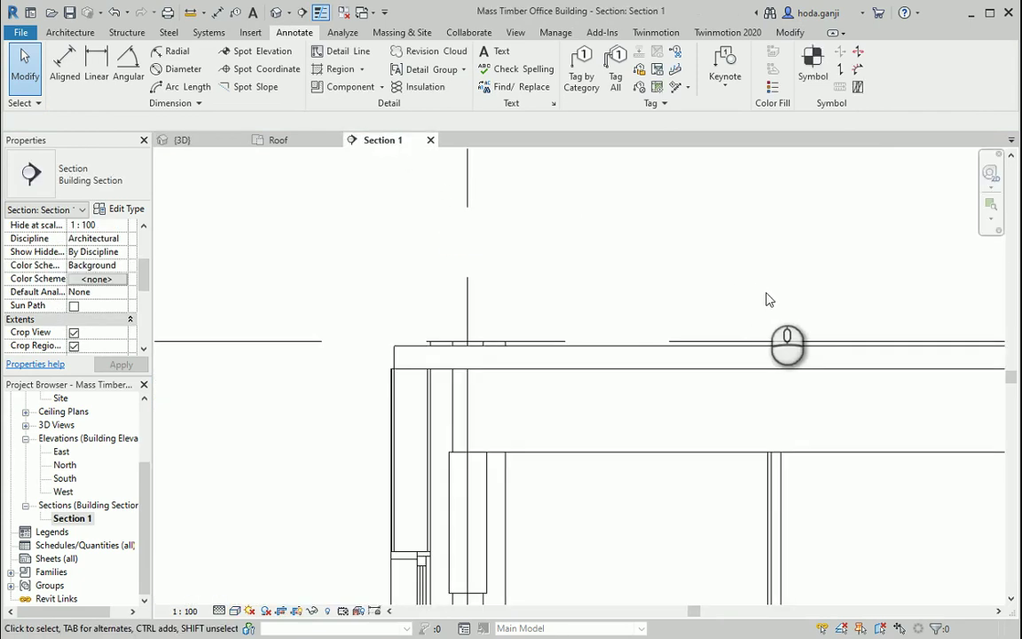
scroll(274, 390, "down", 2)
scroll(273, 390, "down", 3)
scroll(270, 390, "down", 1)
scroll(928, 456, "down", 3)
scroll(844, 468, "down", 2)
scroll(811, 405, "up", 3)
scroll(810, 405, "up", 3)
scroll(795, 408, "up", 2)
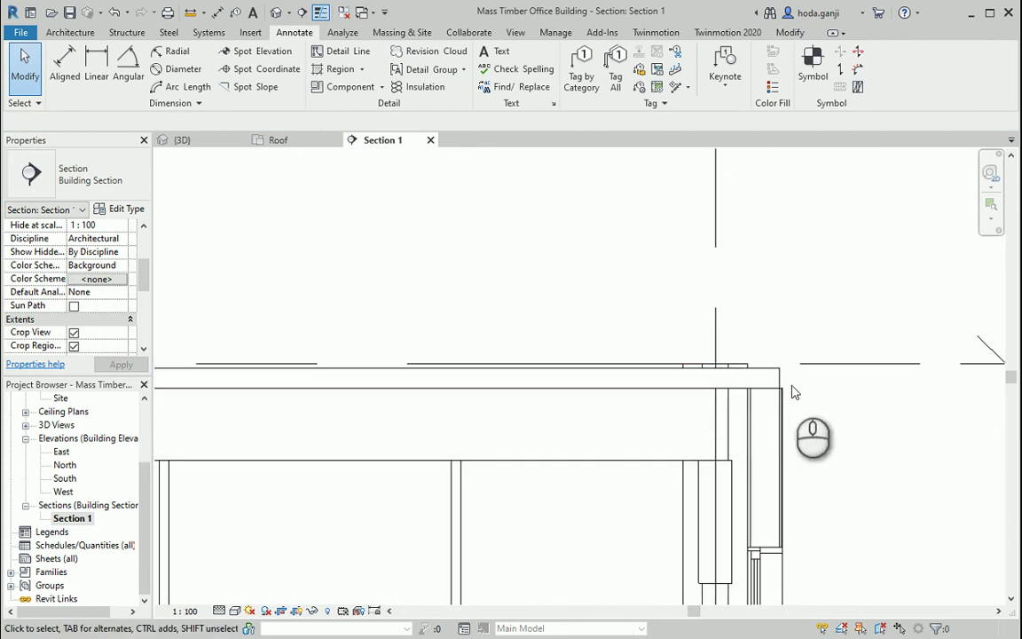
left_click(684, 506)
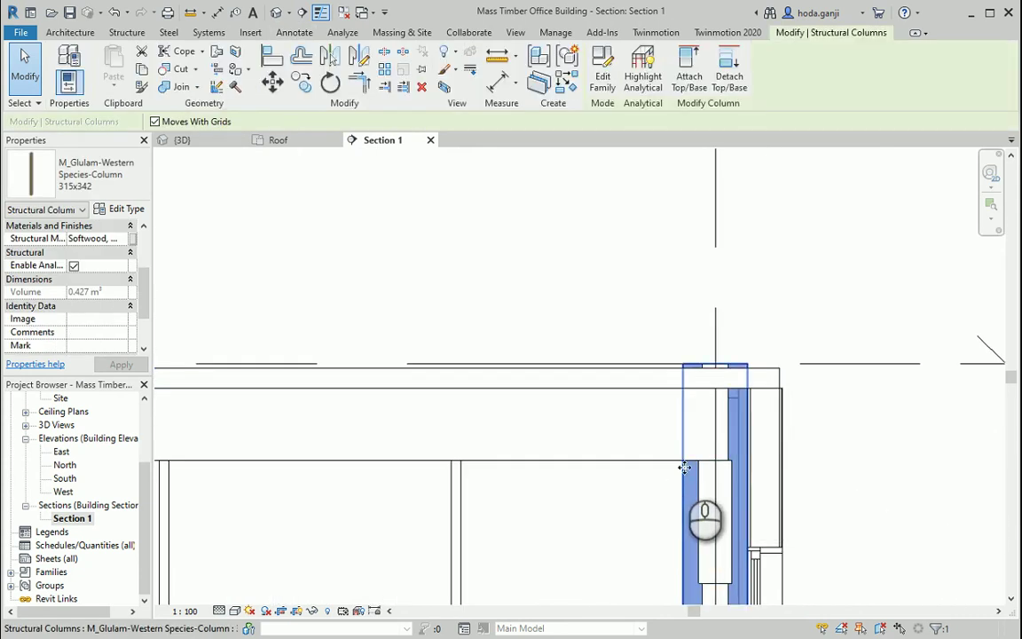
scroll(692, 355, "down", 2)
Check the column in the 3D view, deselect it, and return to Section 1
left_click(186, 140)
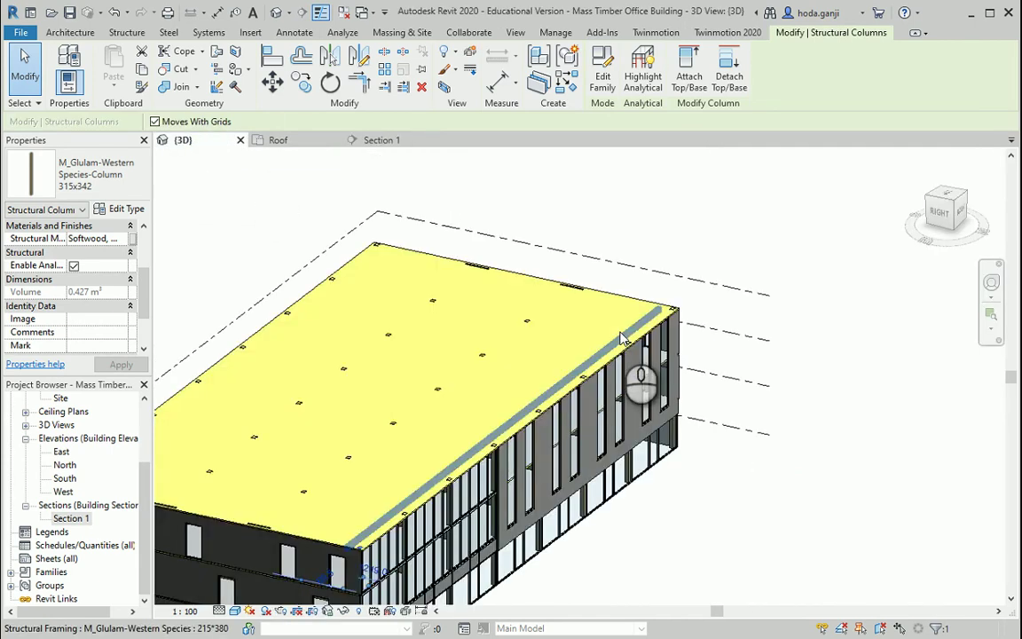
scroll(559, 599, "down", 1)
scroll(532, 608, "up", 2)
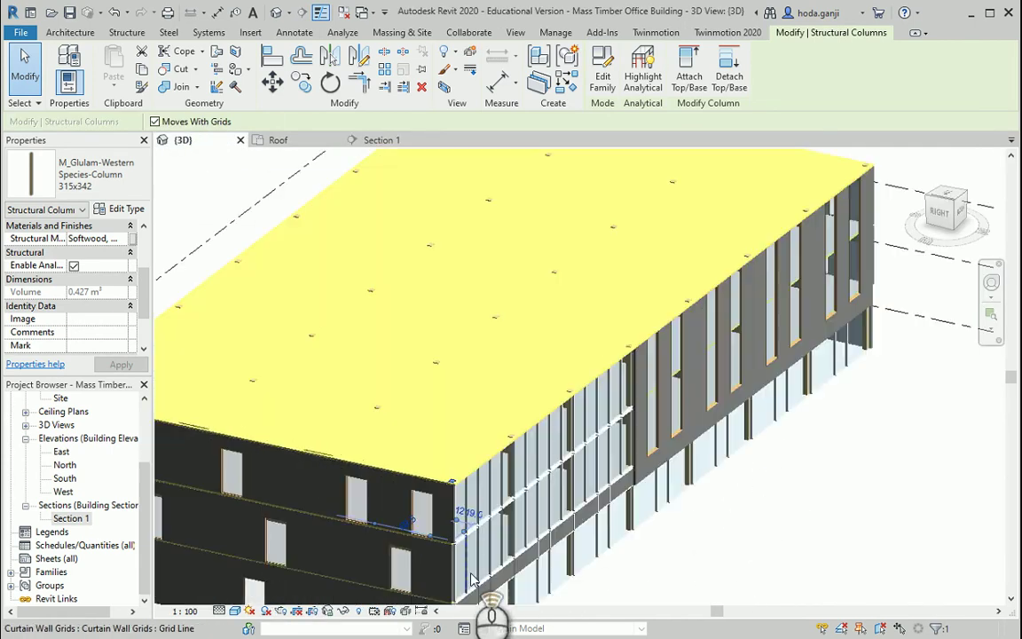
scroll(550, 611, "up", 2)
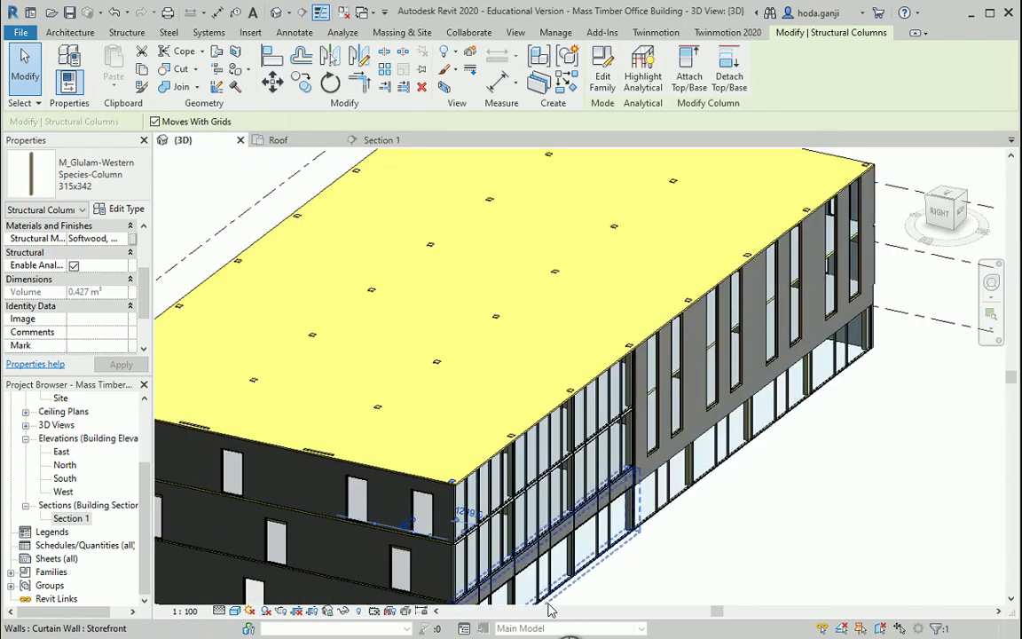
left_click(670, 568)
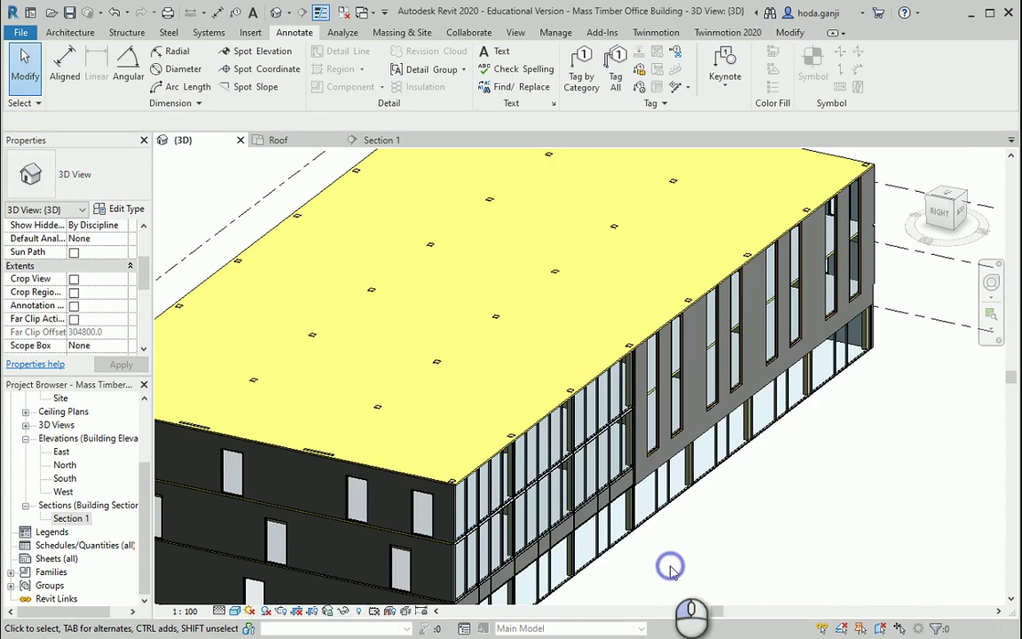
left_click(375, 140)
scroll(736, 357, "down", 1)
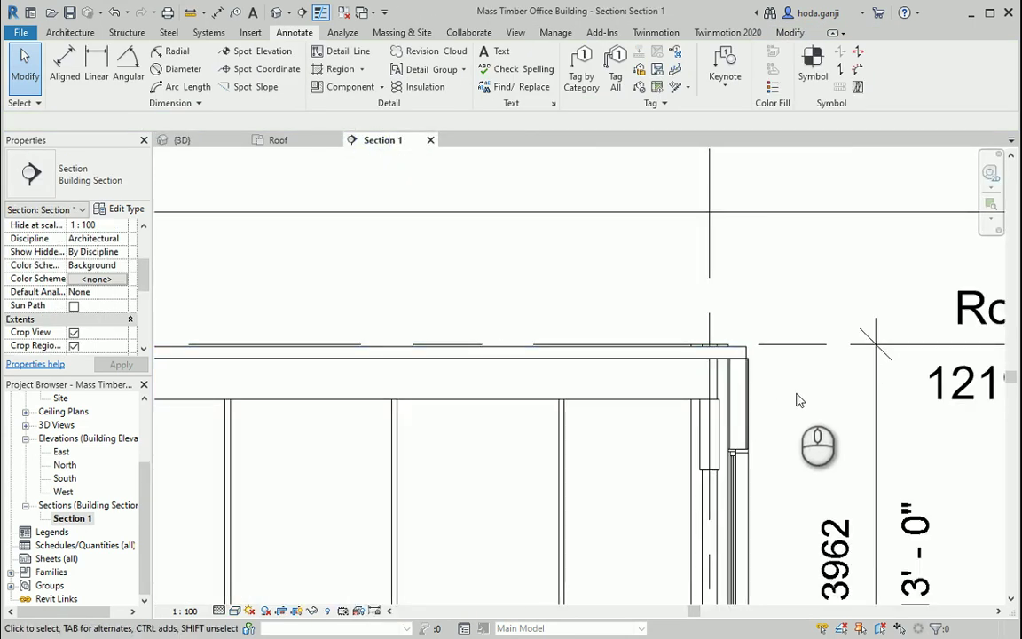
scroll(799, 400, "down", 1)
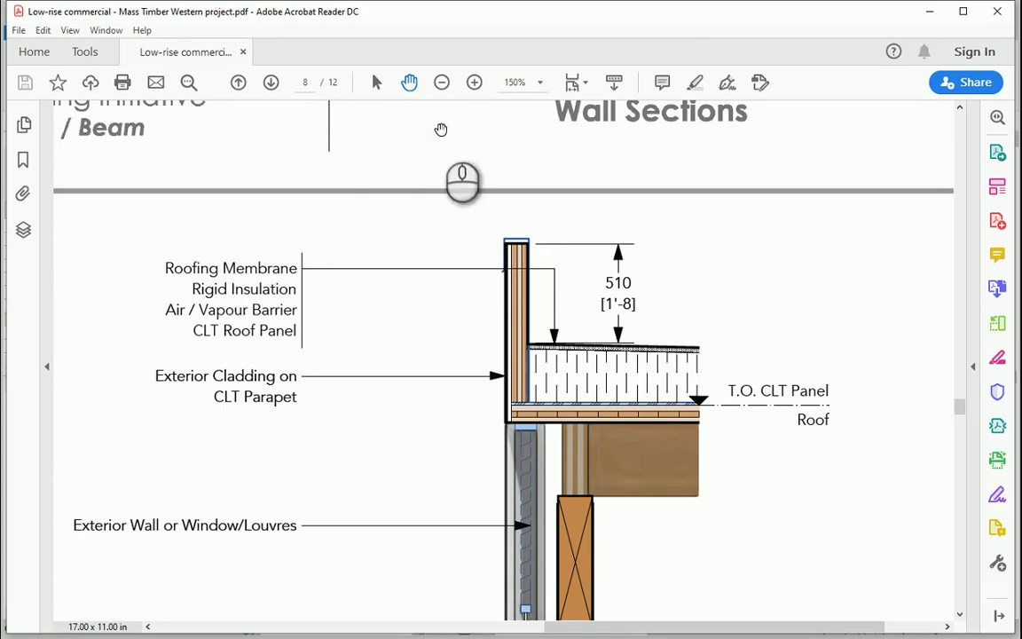
Zoom the PDF page to 100% and pan to the roof slope plan
left_click(442, 81)
scroll(559, 279, "up", 5)
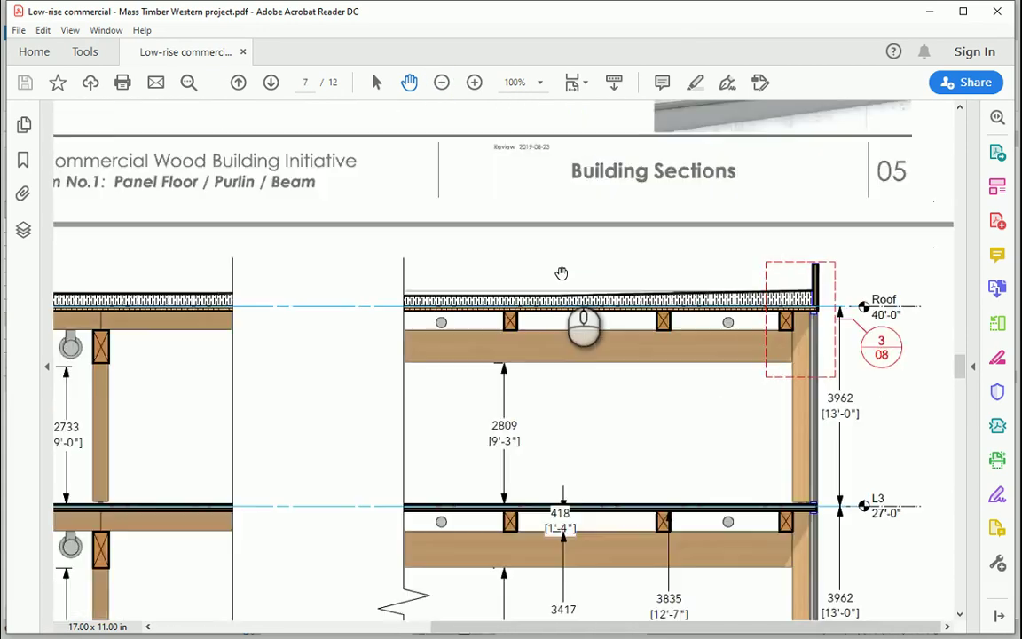
scroll(559, 279, "up", 5)
scroll(559, 278, "up", 5)
scroll(559, 279, "up", 5)
scroll(559, 278, "down", 5)
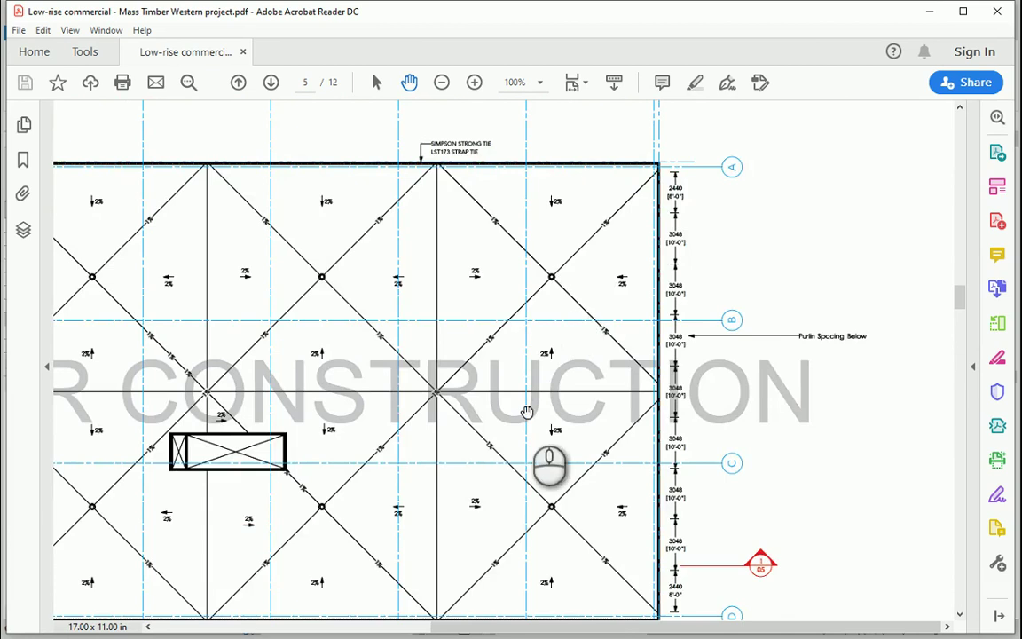
mouse_move(530, 416)
left_mouse_down()
mouse_move(730, 345)
mouse_move(817, 379)
left_mouse_up()
left_click_drag(447, 335, 484, 345)
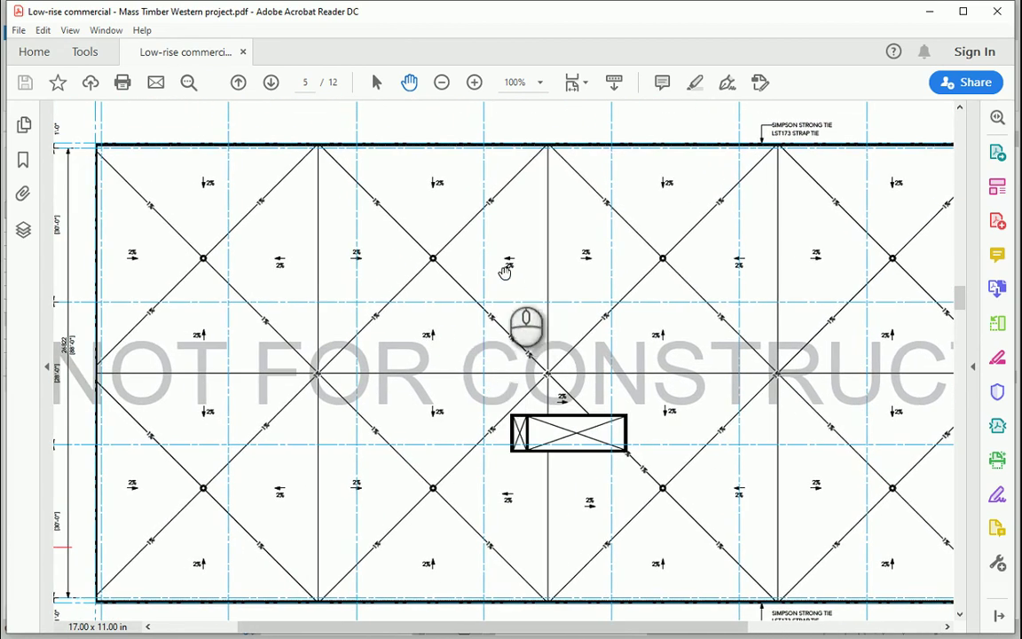
left_click_drag(420, 297, 461, 293)
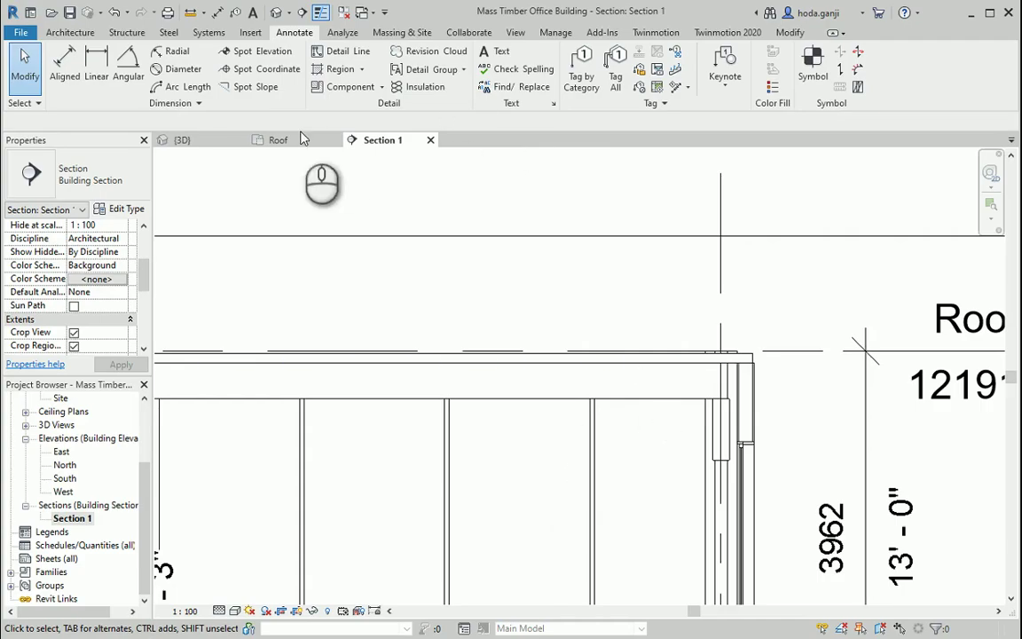
Look over the Roof floor plan
left_click(279, 139)
scroll(894, 308, "up", 2)
scroll(897, 315, "down", 1)
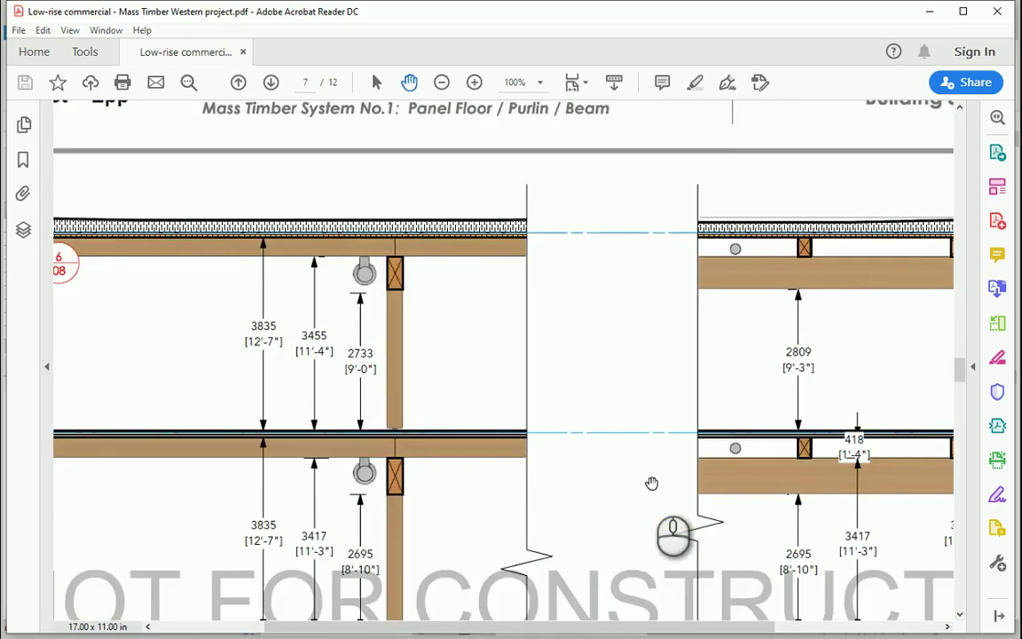
scroll(772, 568, "down", 10)
scroll(772, 568, "down", 10)
scroll(772, 586, "right", 5)
scroll(423, 102, "up", 1)
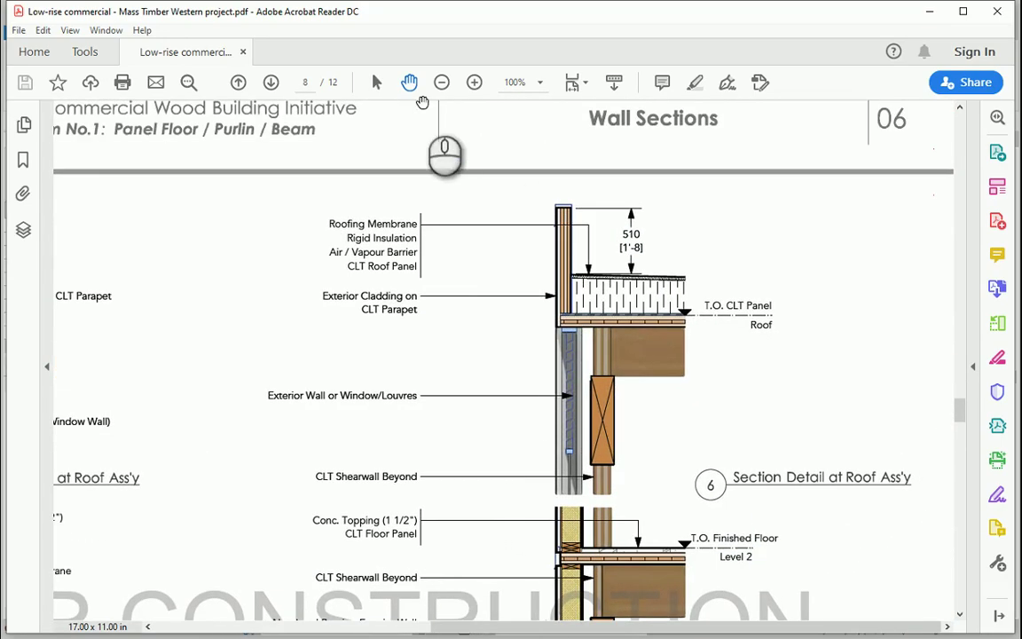
Zoom the Wall Sections roof detail to 150% to read its layers
left_click(475, 82)
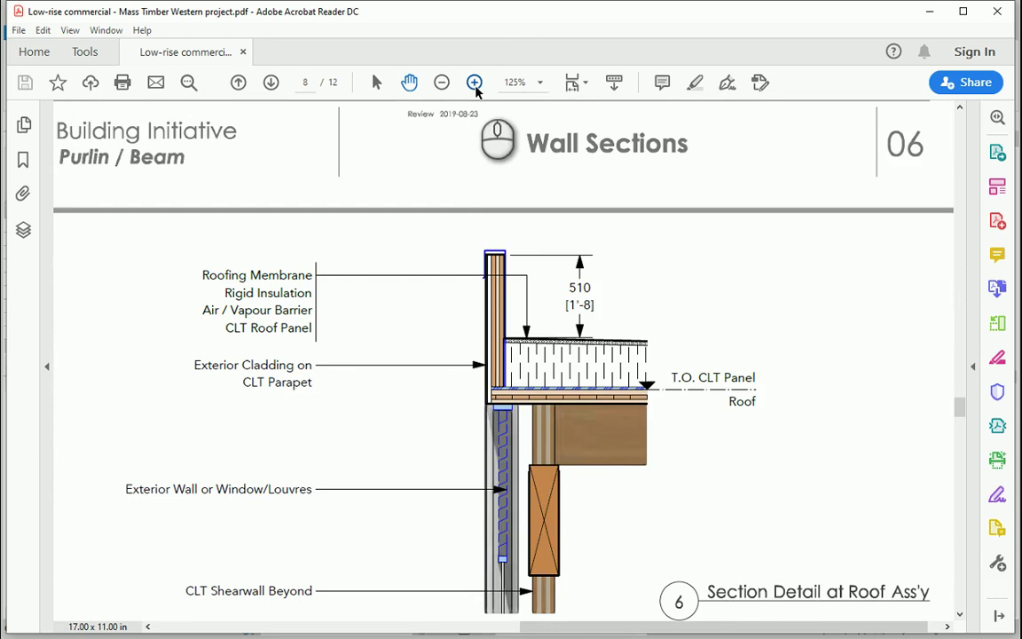
scroll(524, 202, "up", 1, "ctrl")
scroll(532, 417, "up", 1)
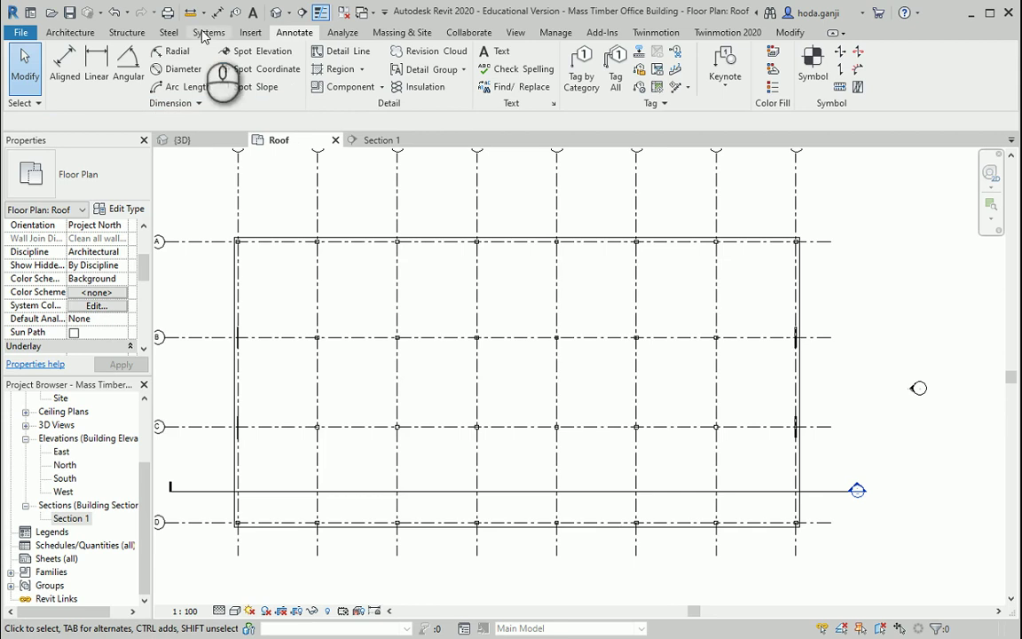
Start Roof by Footprint and duplicate CLT Roof Panel as a new type named Roof-Sloped
left_click(71, 32)
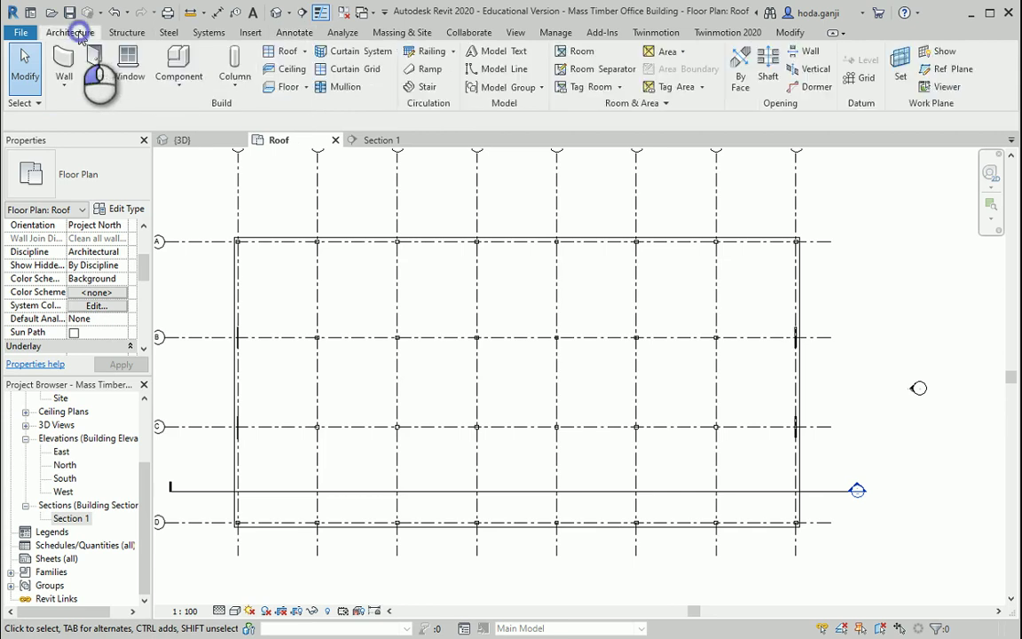
left_click(285, 52)
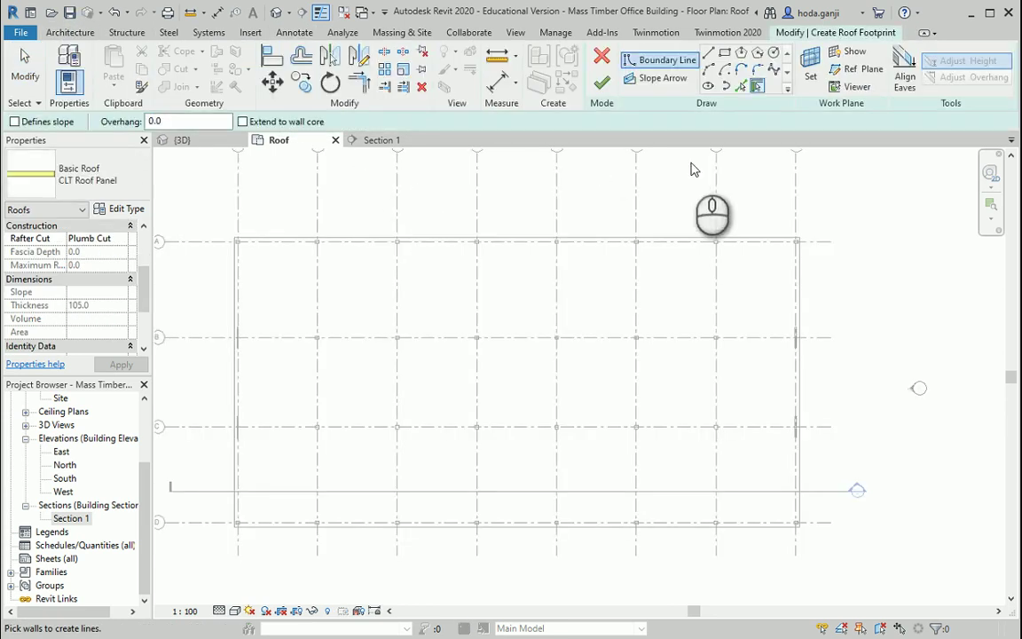
left_click(126, 208)
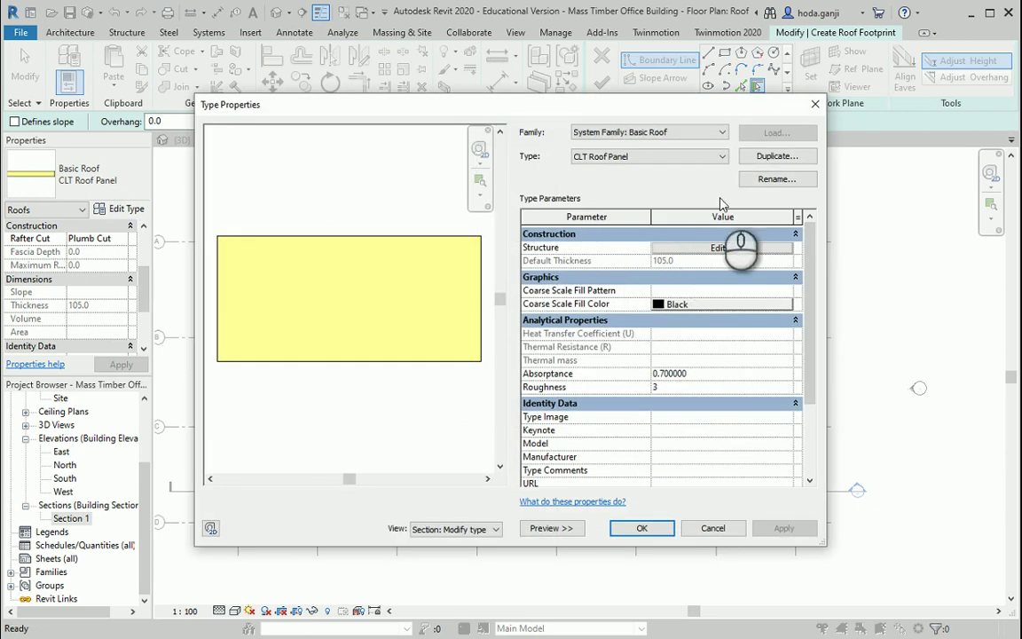
left_click(777, 157)
type("Roof-Sloped")
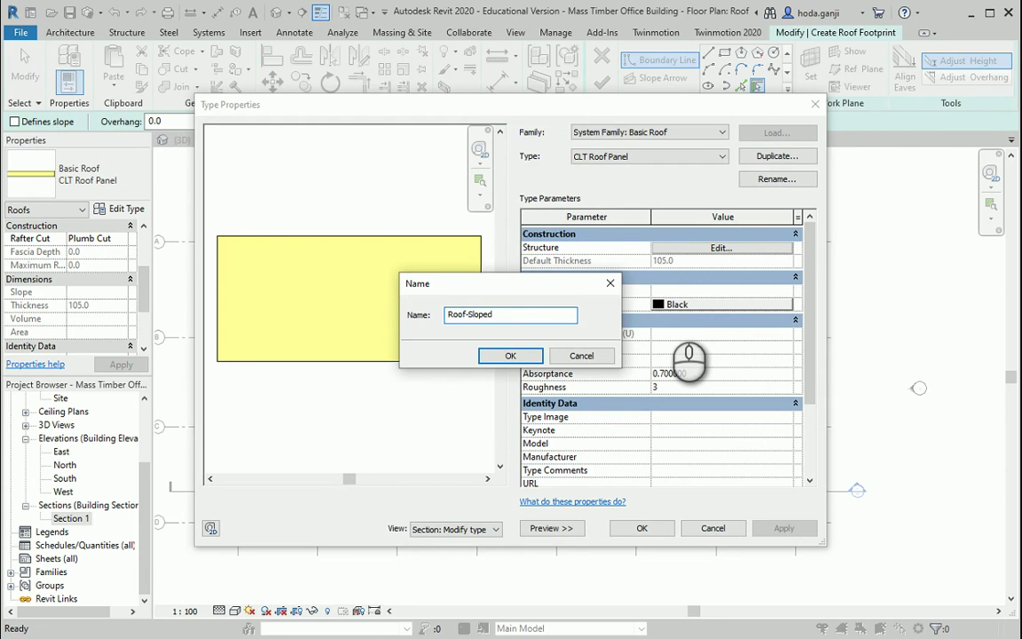
left_click(510, 355)
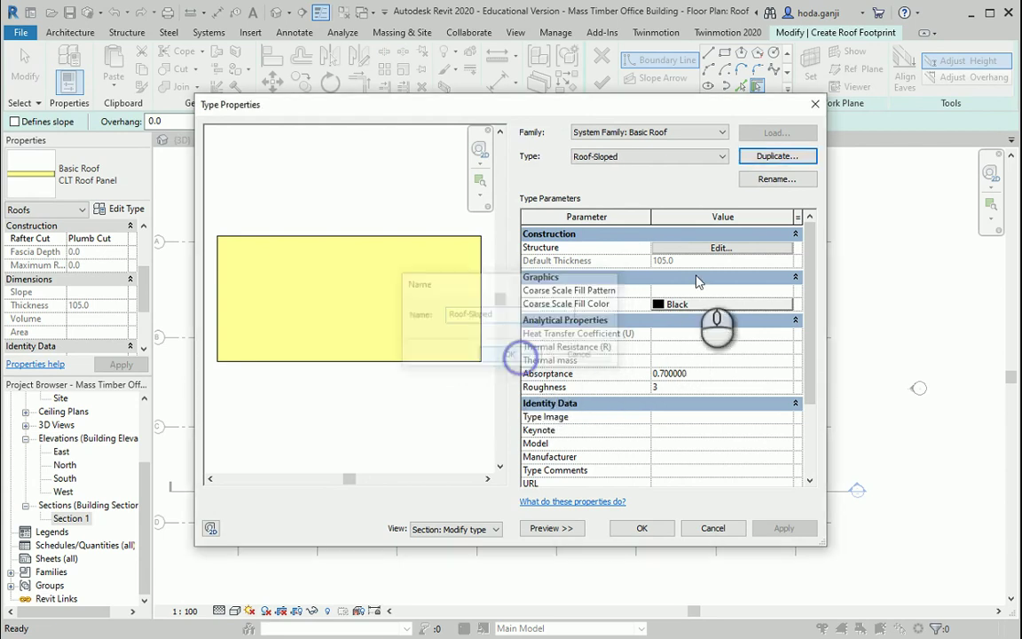
Assign Rigid insulation to the Roof-Sloped structure layer, 152.4 thick
left_click(707, 249)
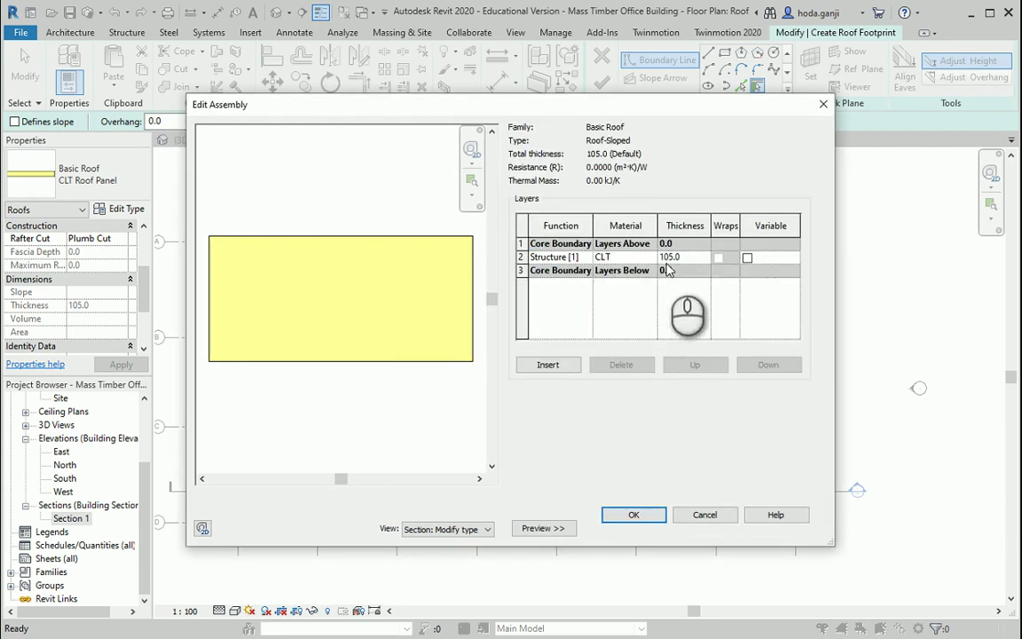
left_click(651, 257)
type("insulation")
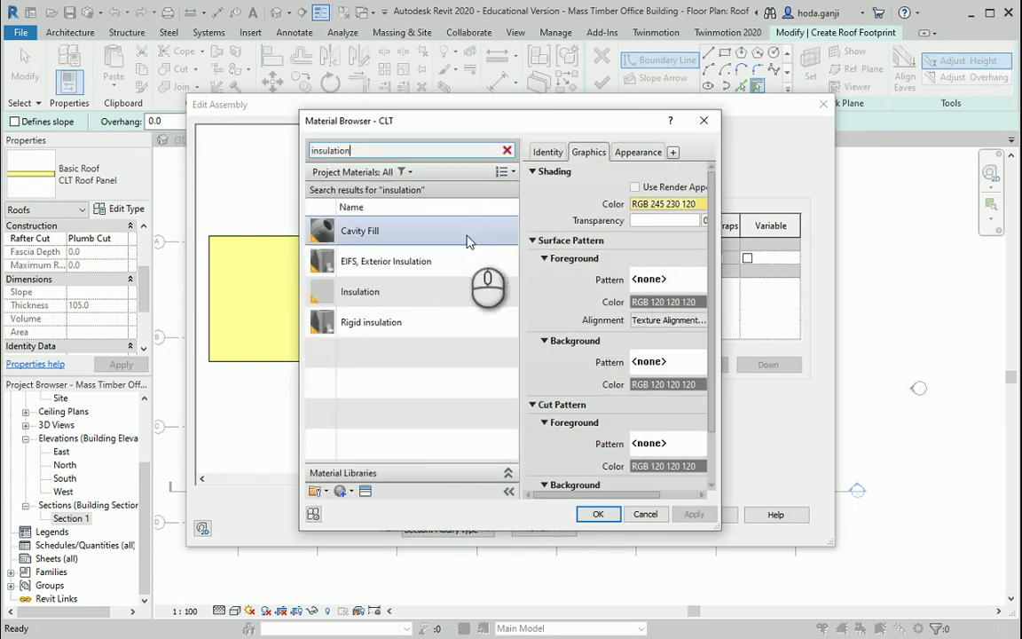
left_click(379, 323)
double_click(379, 324)
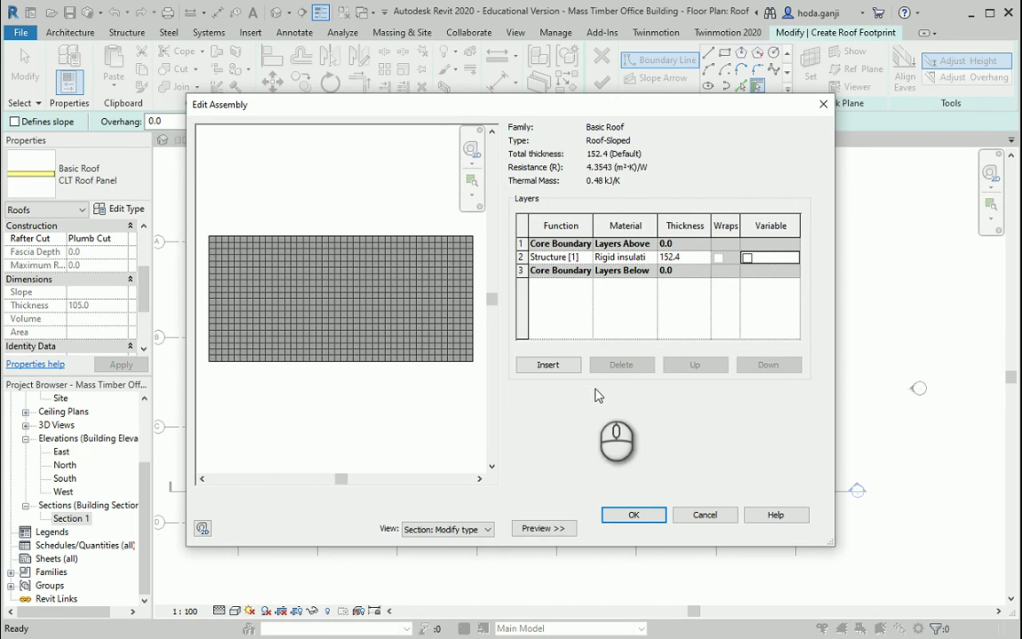
Insert a Finish 2 layer above the core with Roofing, EPDM Membrane material
left_click(547, 364)
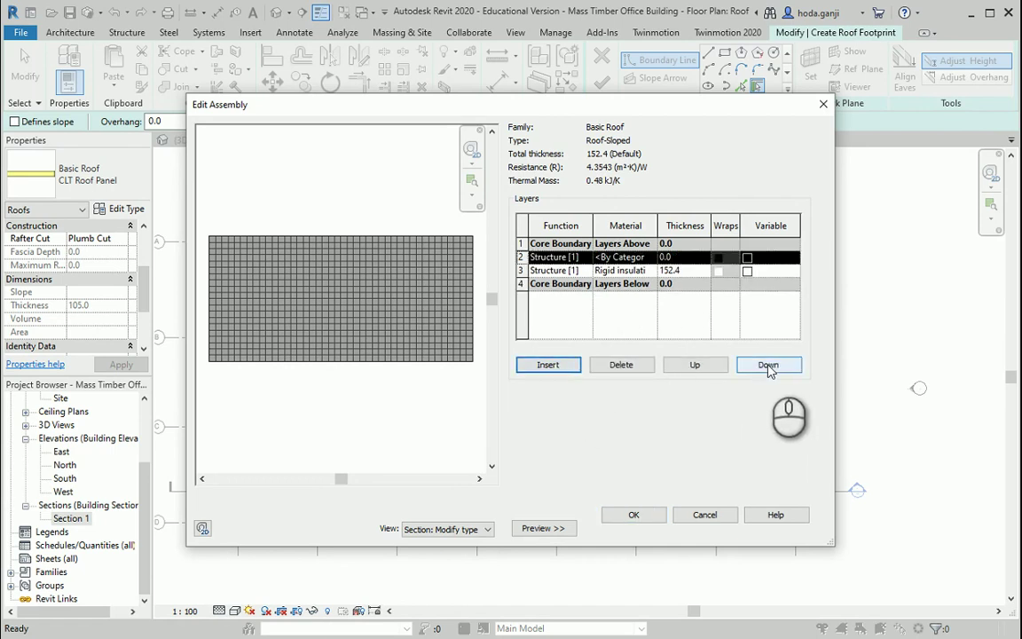
left_click(695, 366)
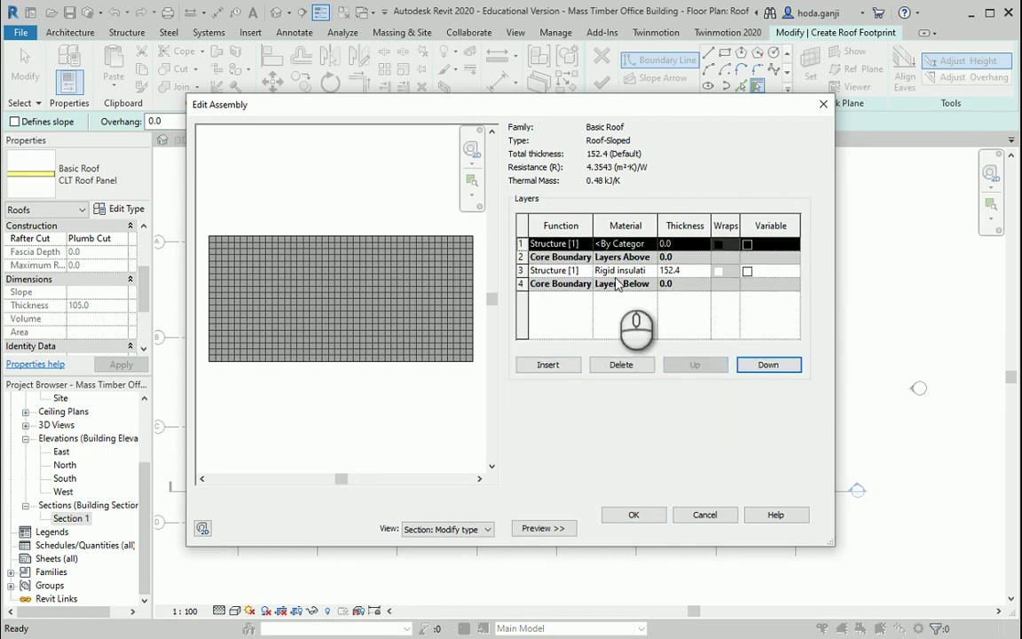
left_click(555, 243)
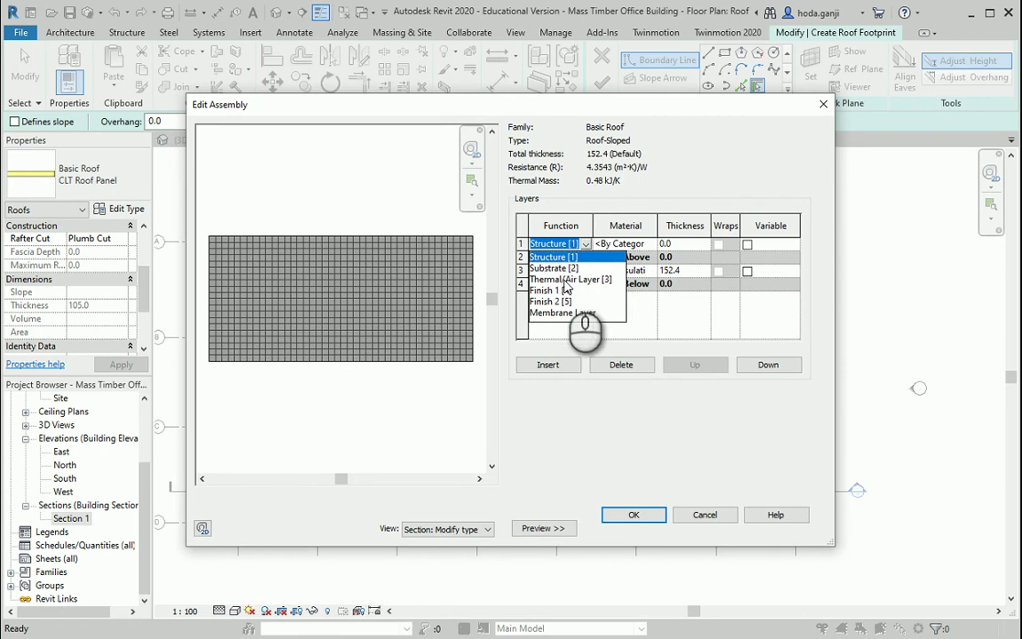
left_click(561, 302)
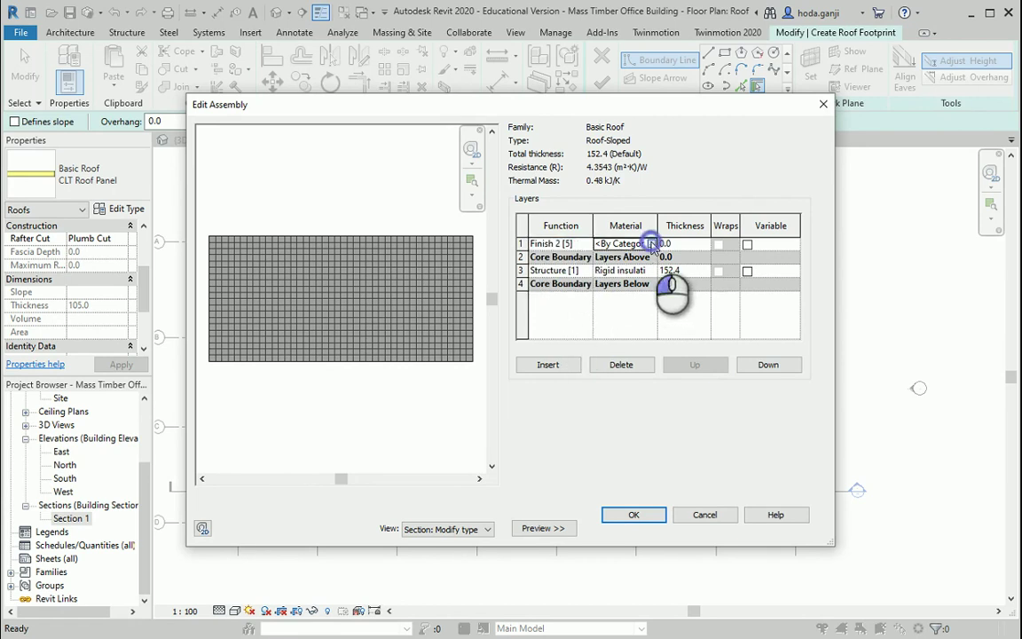
left_click(652, 244)
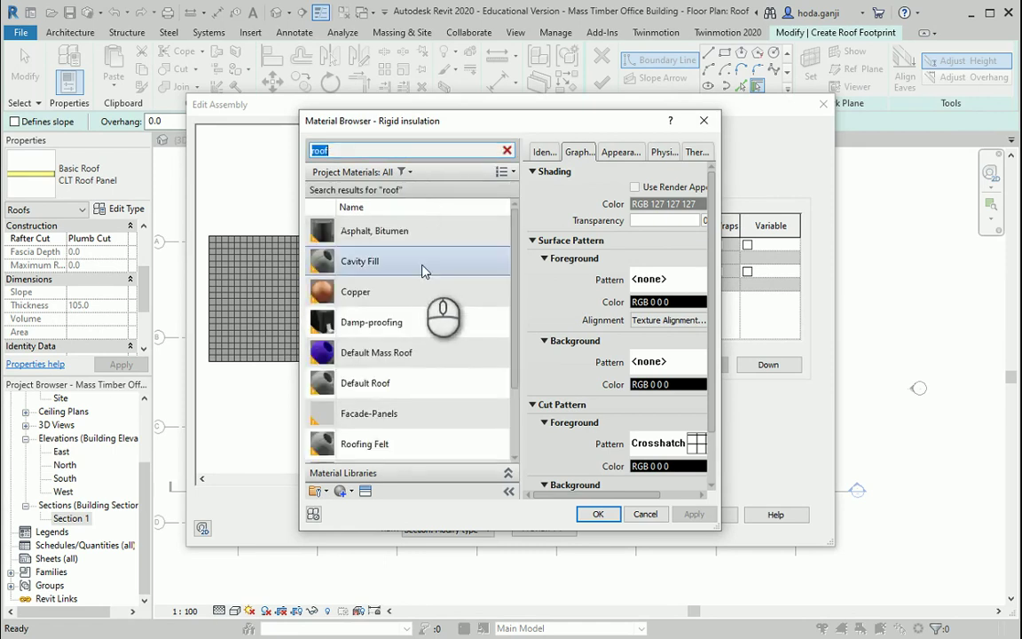
scroll(432, 328, "down", 3)
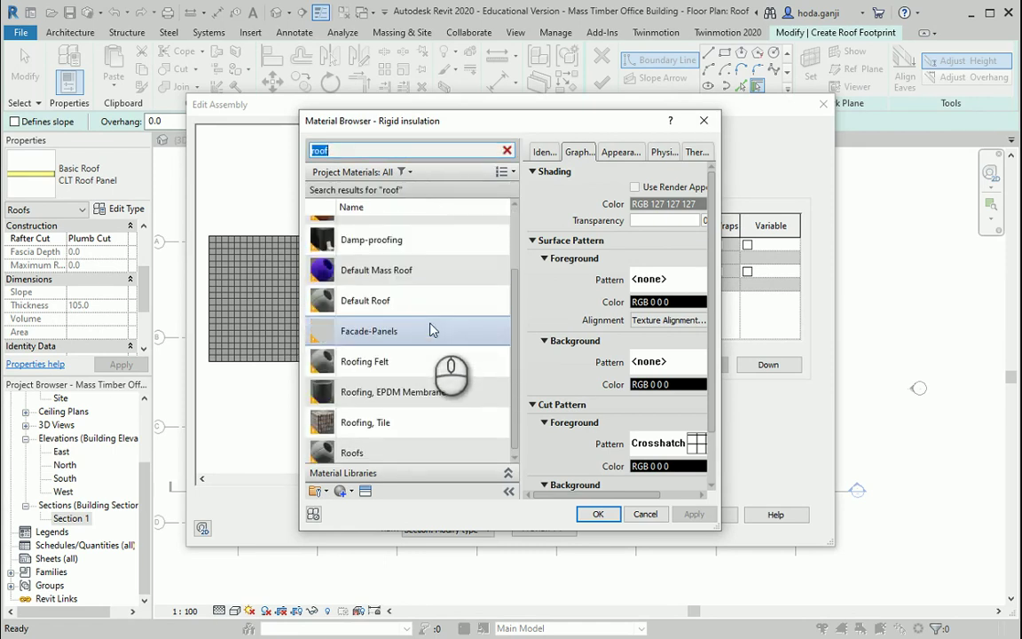
scroll(428, 396, "up", 3)
scroll(428, 397, "down", 3)
double_click(428, 392)
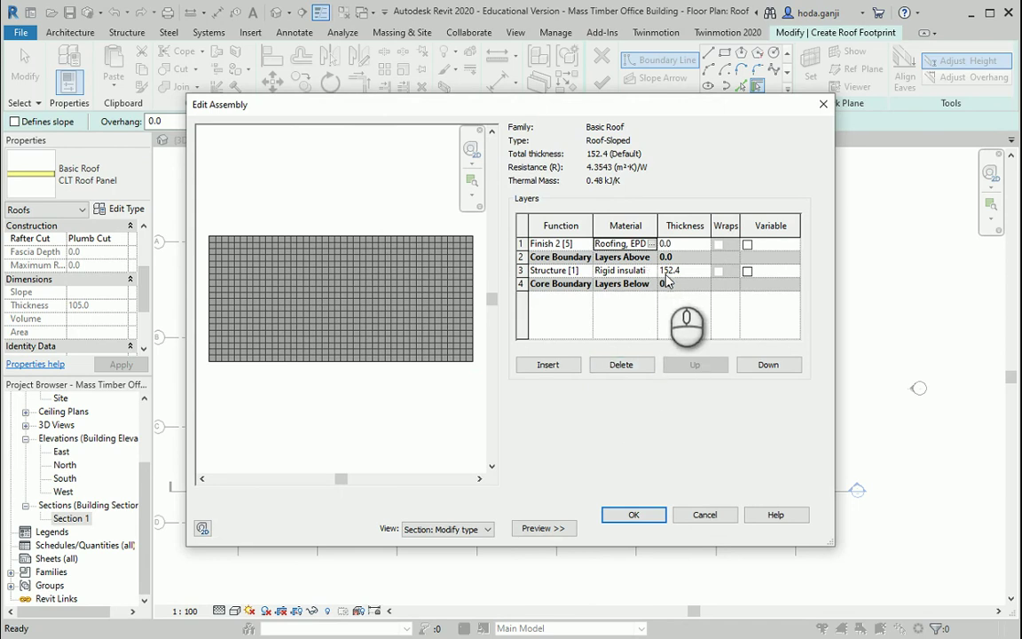
Set the membrane to 50 and insulation to 152.4 for a 202.4 total, then accept
left_click(687, 242)
type("50")
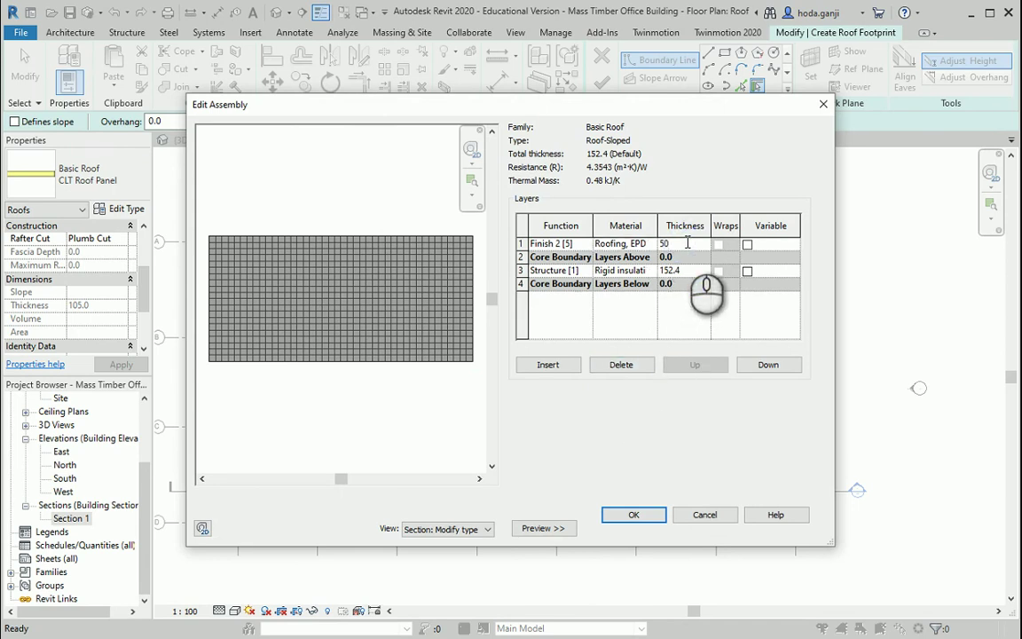
key("Tab")
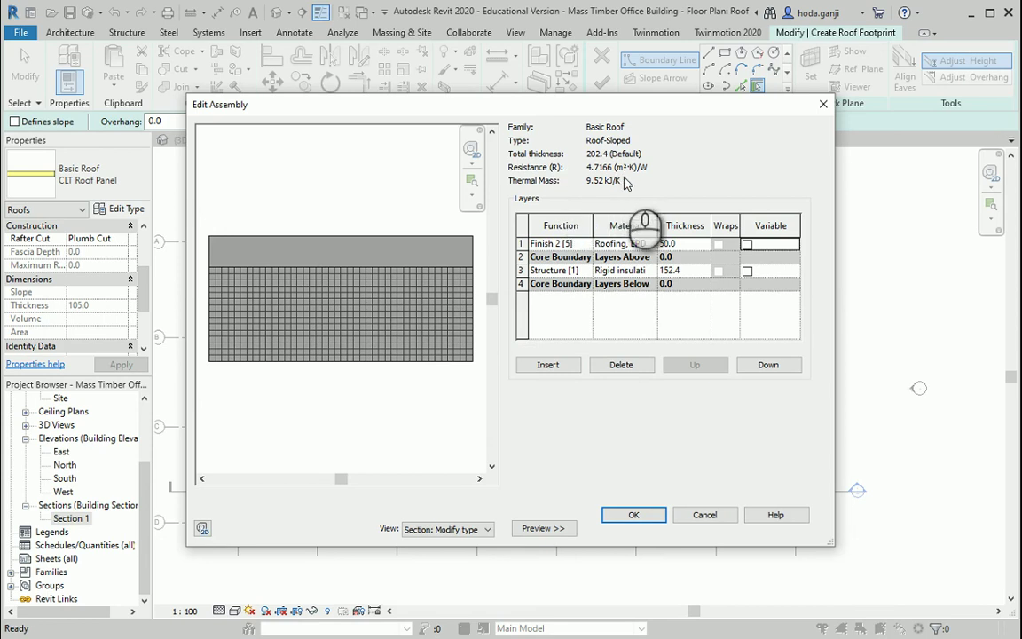
left_click(680, 271)
type("\"")
key("Tab")
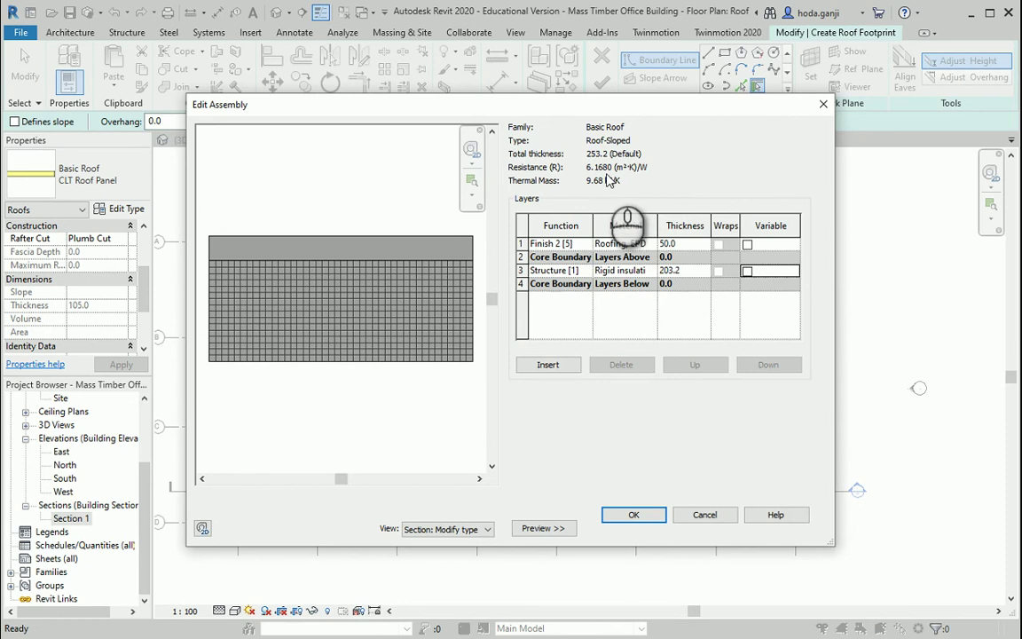
left_click(686, 271)
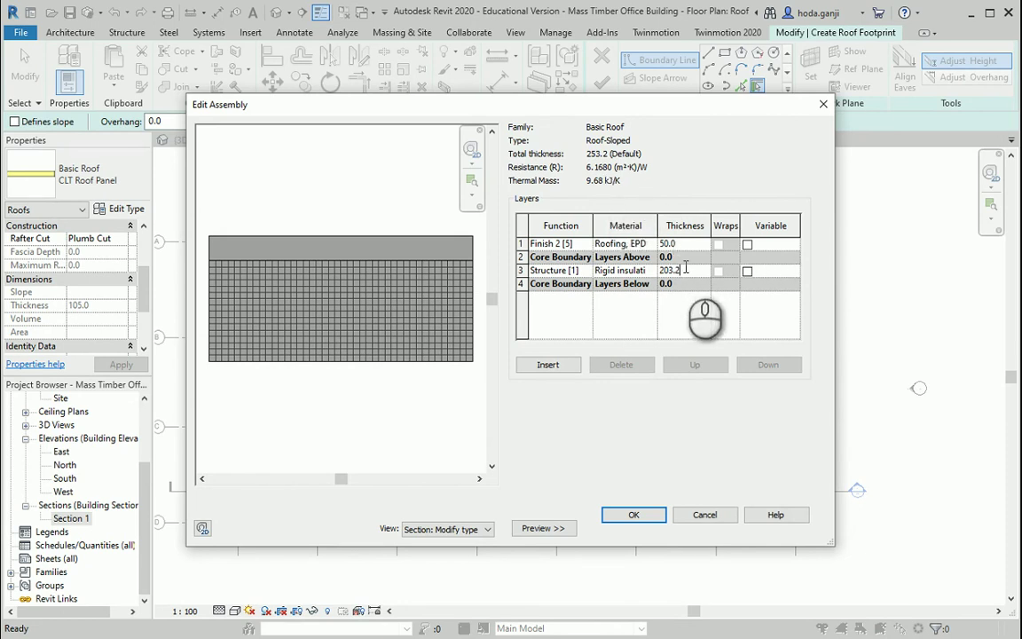
double_click(686, 267)
type("6")
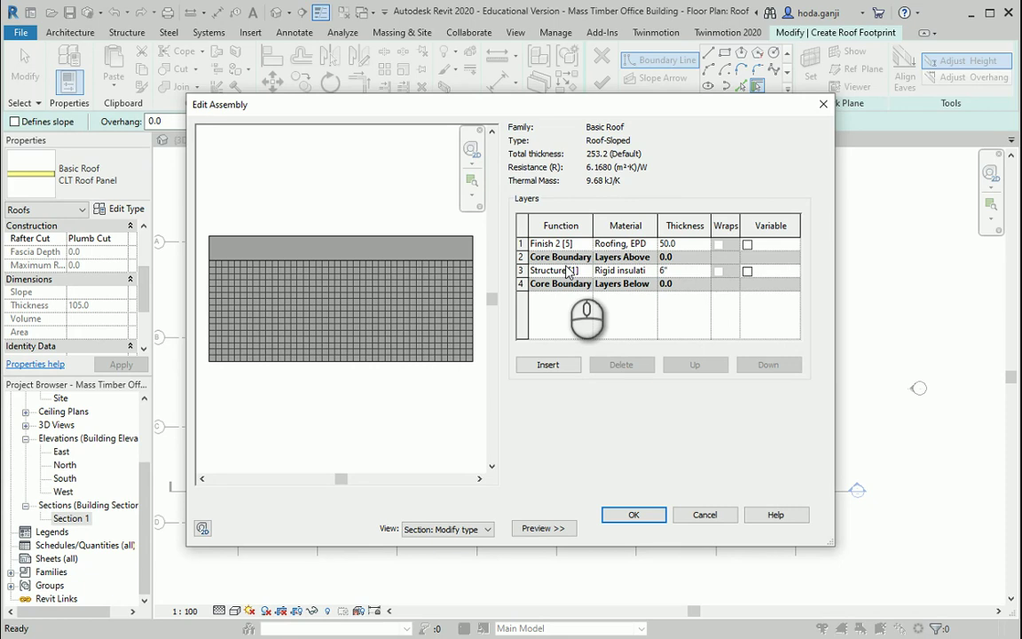
key("Tab")
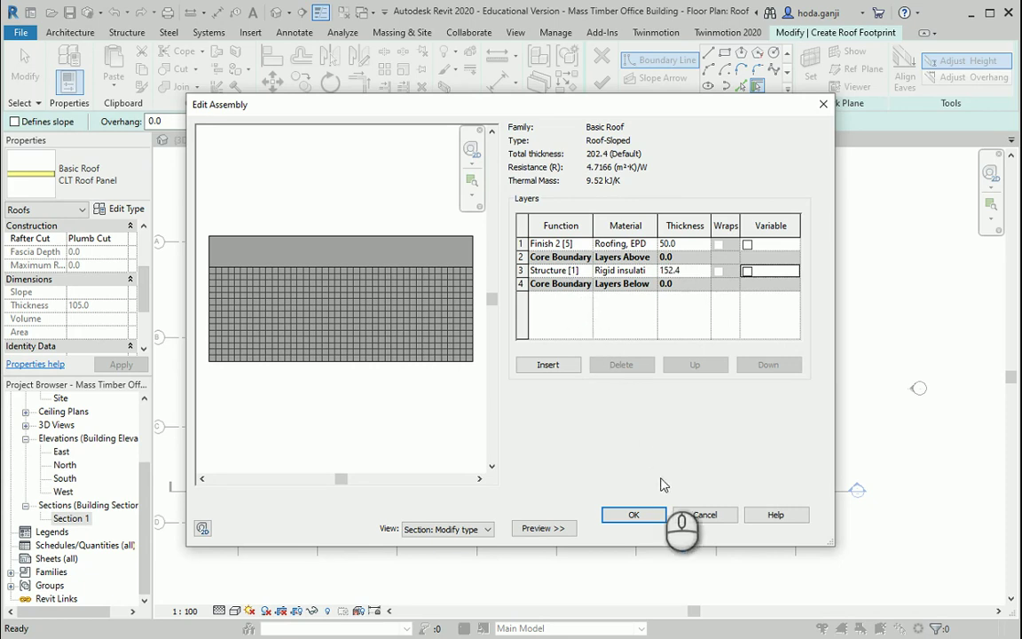
left_click(632, 514)
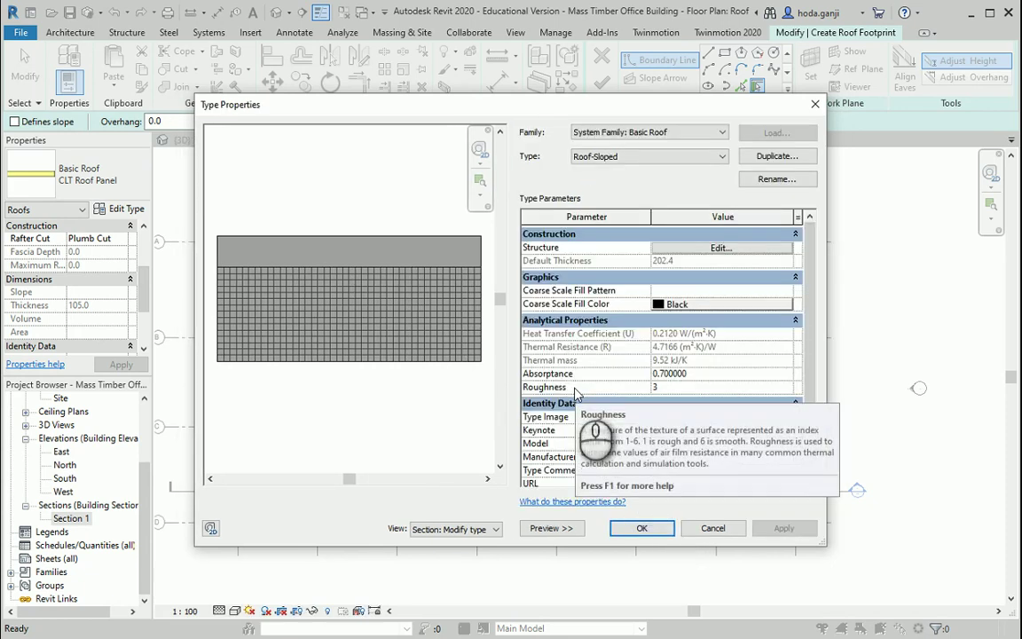
Apply Roof-Sloped, switch to picking walls, and set the boundary offset to 105
left_click(642, 528)
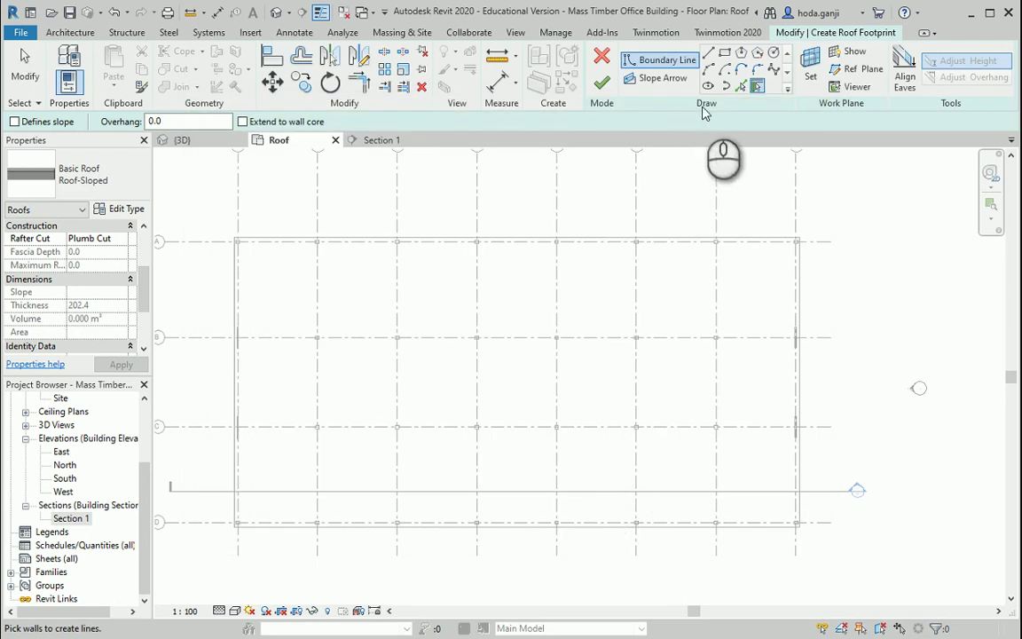
left_click(757, 86)
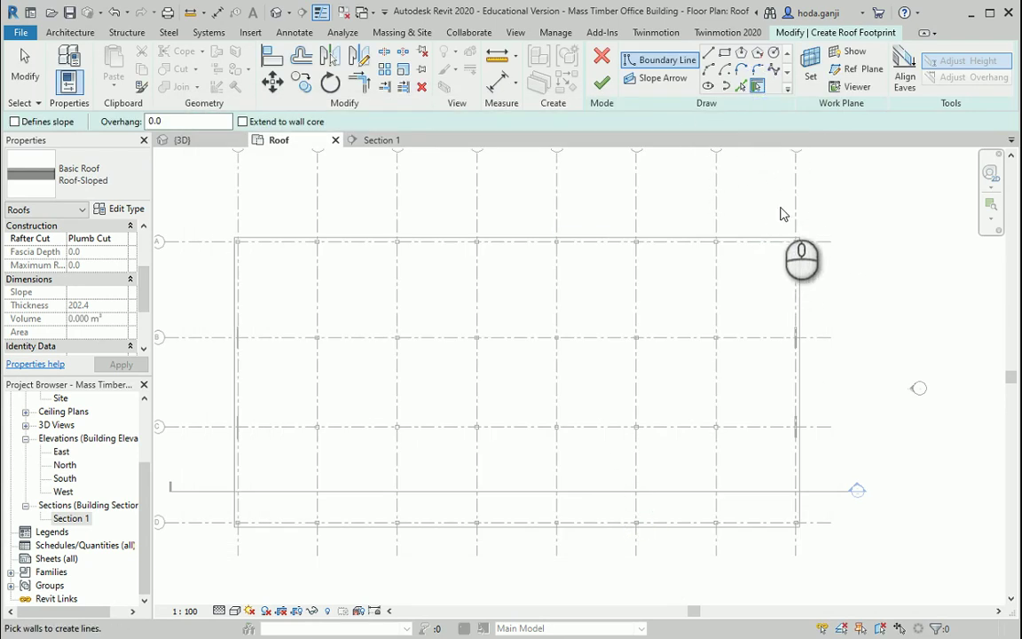
scroll(792, 209, "up", 3)
left_click(744, 87)
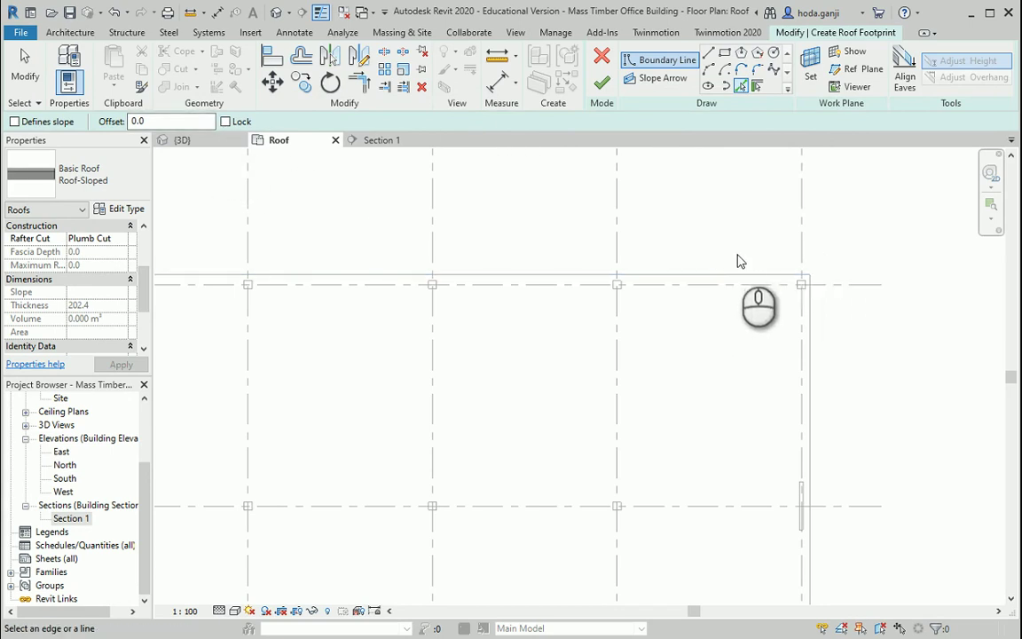
double_click(161, 123)
type("105")
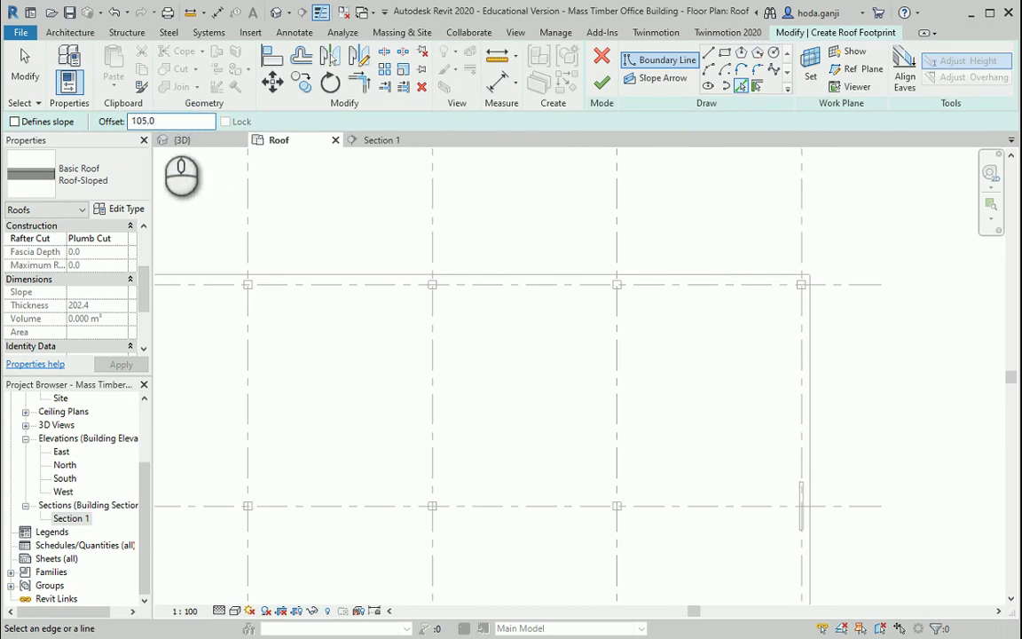
scroll(763, 284, "up", 3)
scroll(716, 300, "up", 1)
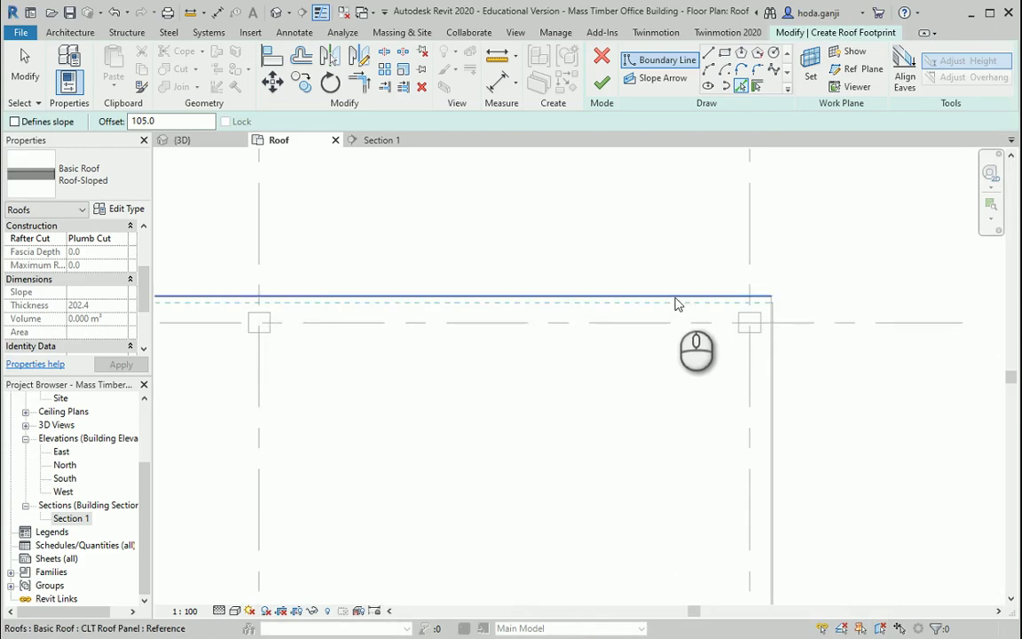
Pick the top, right and bottom exterior walls as roof boundary lines
left_click(674, 305)
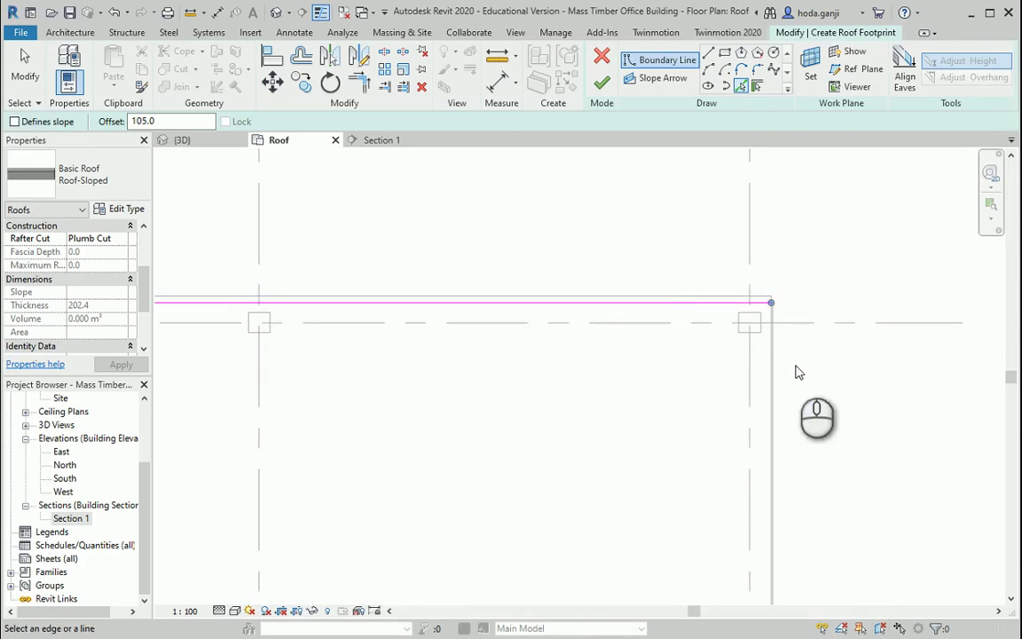
scroll(790, 320, "up", 3)
scroll(785, 341, "up", 2)
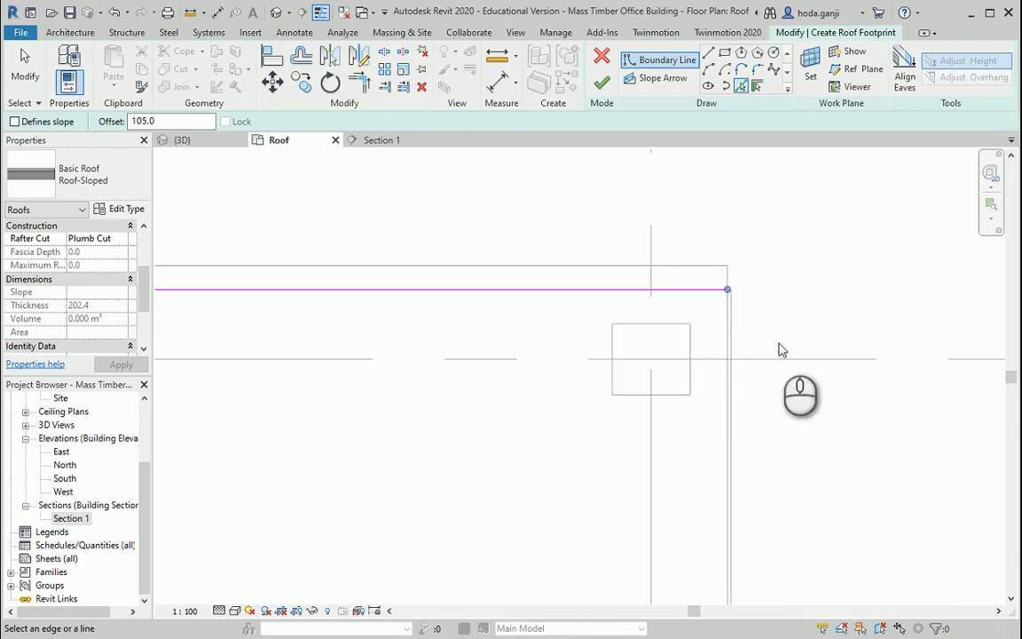
left_click(731, 280)
scroll(902, 263, "down", 3)
scroll(781, 258, "down", 1)
scroll(782, 400, "down", 1)
scroll(784, 517, "up", 4)
scroll(783, 533, "up", 2)
left_click(798, 549)
scroll(914, 533, "down", 2)
scroll(875, 510, "down", 3)
scroll(611, 516, "up", 2)
scroll(532, 475, "up", 2)
scroll(440, 431, "up", 2)
scroll(411, 374, "up", 2)
Pick the left and top walls to close the rectangular roof footprint
left_click(411, 374)
scroll(376, 497, "down", 2)
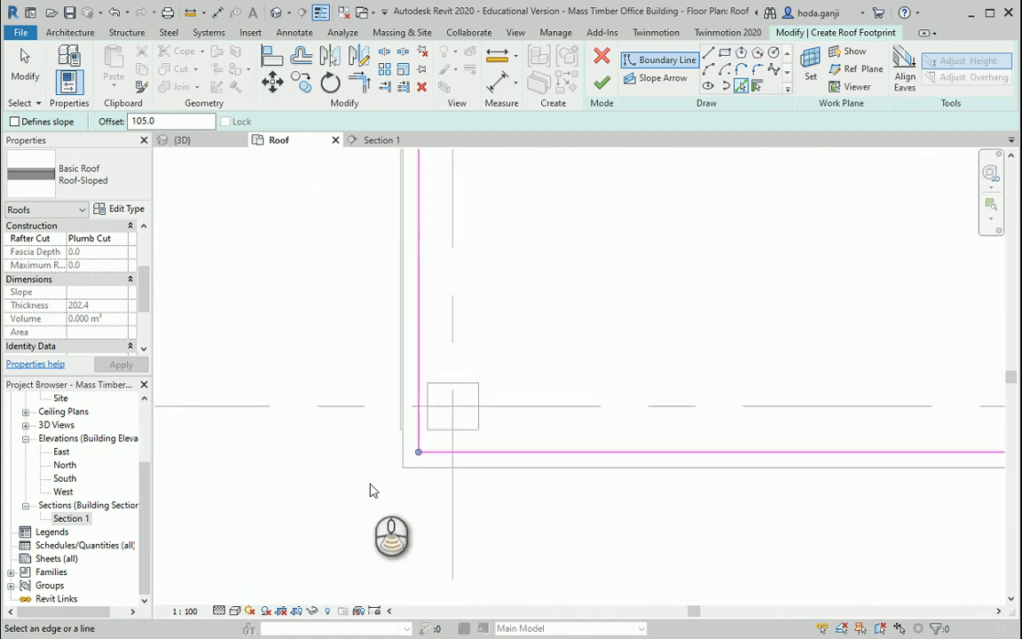
scroll(383, 507, "down", 2)
scroll(383, 507, "down", 1)
left_click(421, 259)
scroll(404, 237, "up", 3)
scroll(399, 264, "up", 2)
scroll(411, 215, "down", 2)
scroll(409, 224, "down", 2)
scroll(409, 224, "down", 3)
scroll(698, 225, "up", 2)
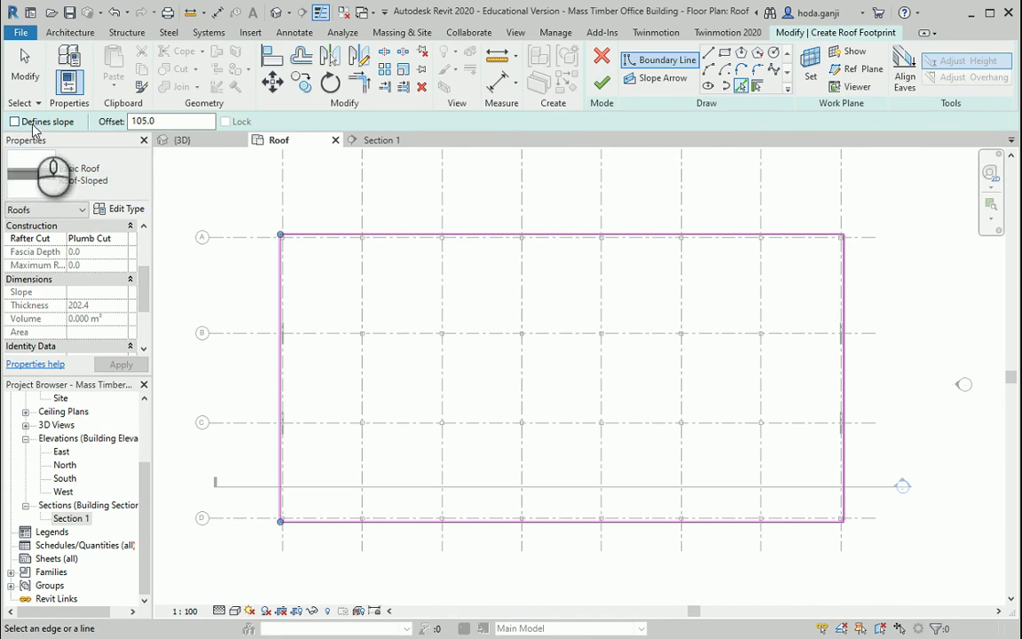
Finish the footprint to create the roof and inspect it in the default 3D view
left_click(603, 81)
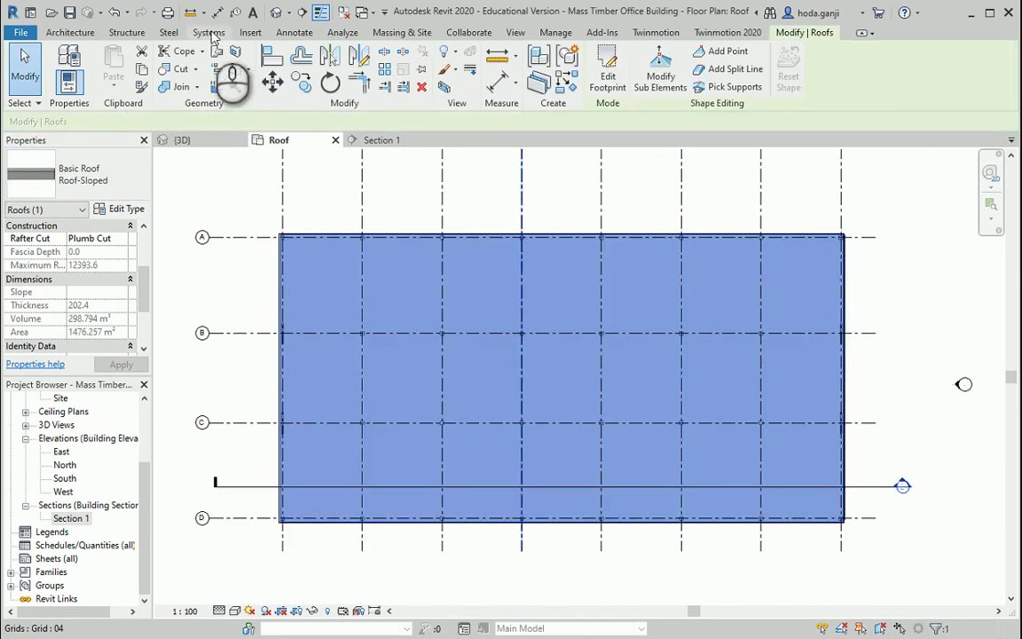
left_click(276, 12)
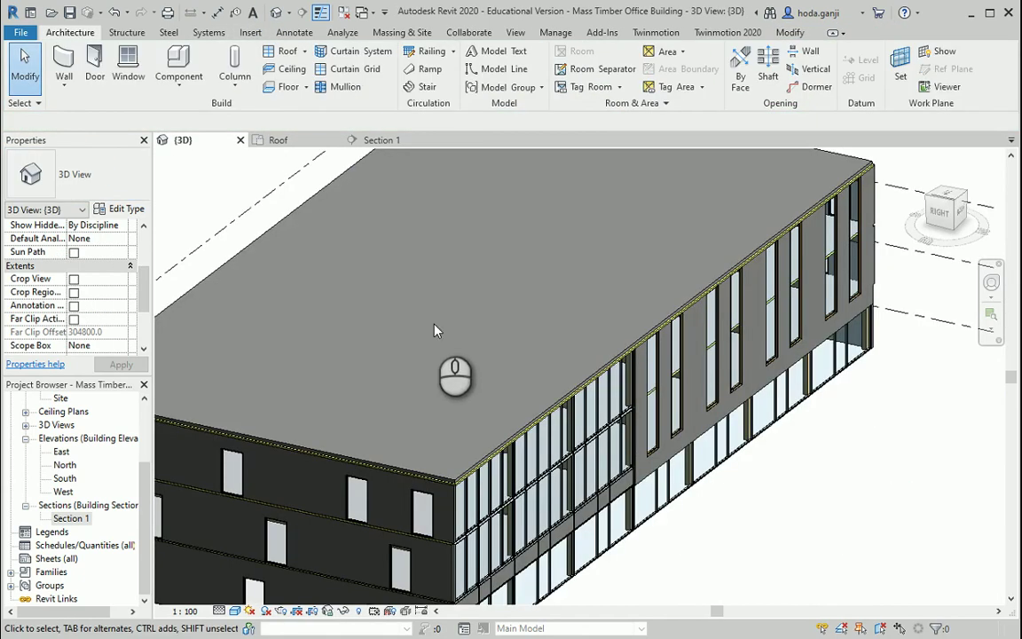
scroll(467, 456, "up", 2)
scroll(411, 554, "up", 2)
scroll(518, 474, "up", 2)
scroll(519, 474, "up", 1)
Compare against the wall section PDF, then open Section 1
key("alt+Tab")
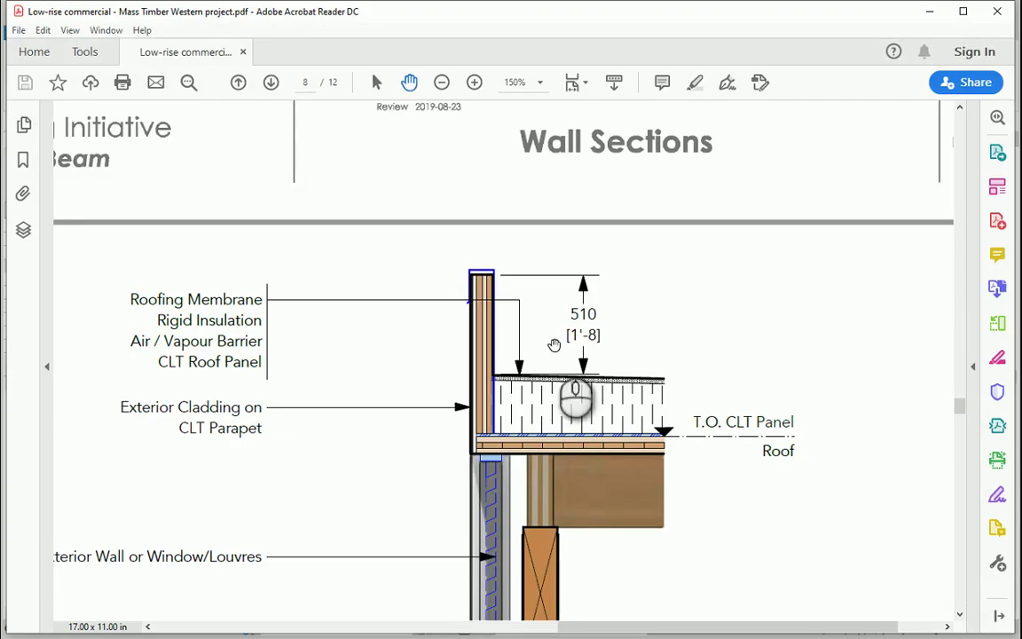
key("alt+Tab")
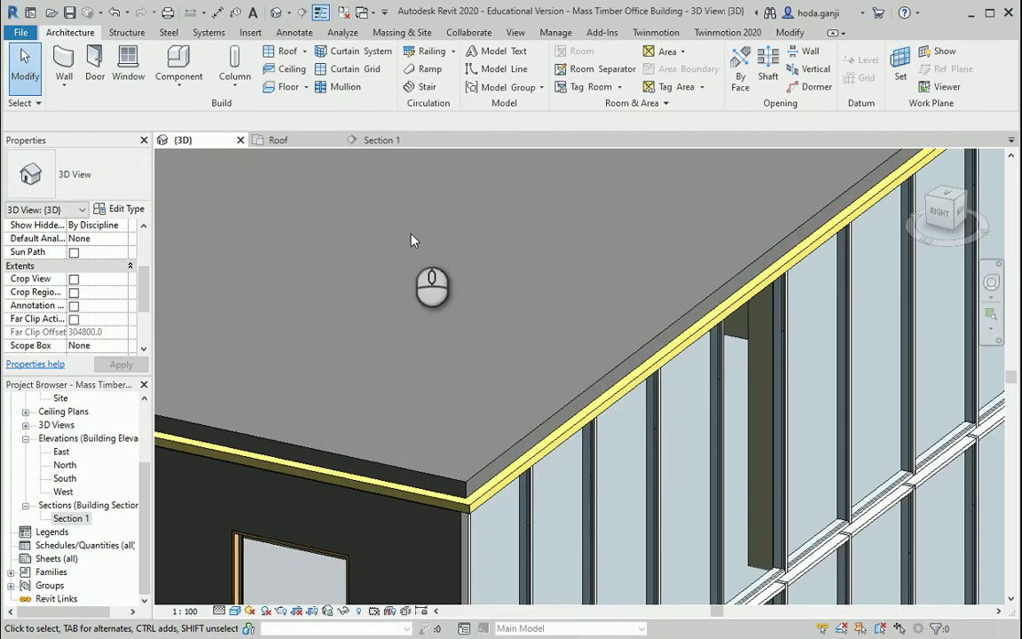
left_click(383, 139)
Select the sloped roof in Section 1 and zoom in on the gap
scroll(776, 388, "up", 2)
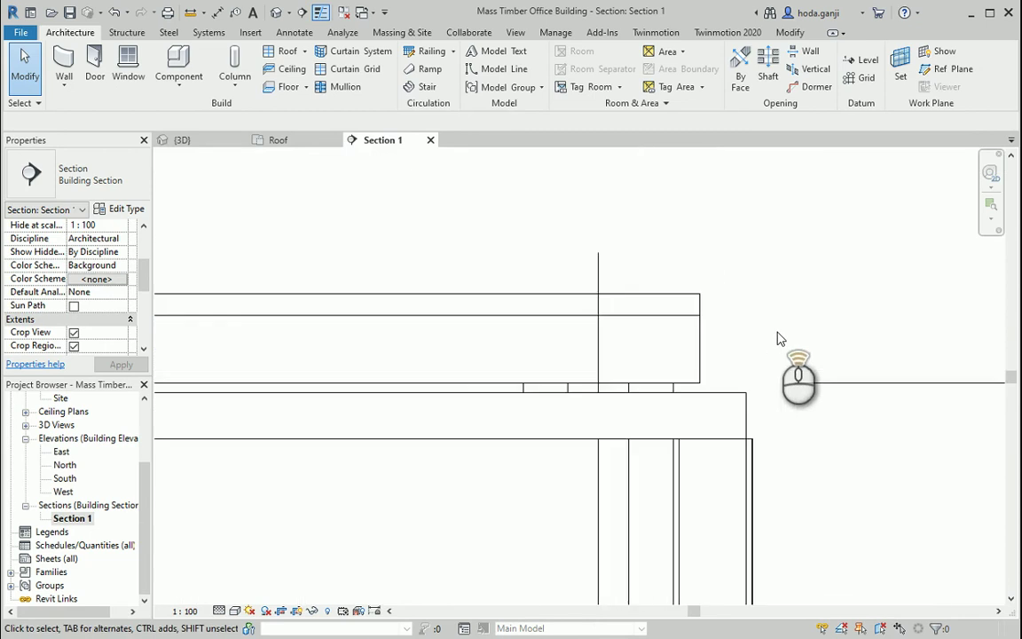
scroll(777, 341, "up", 2)
left_click(693, 358)
scroll(863, 380, "up", 1)
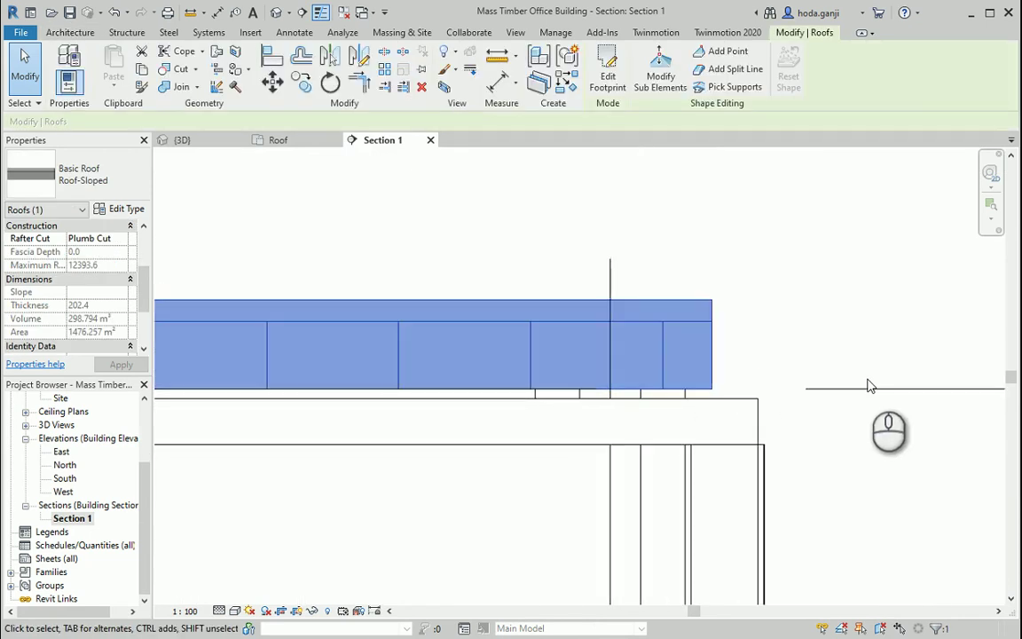
scroll(867, 384, "up", 1)
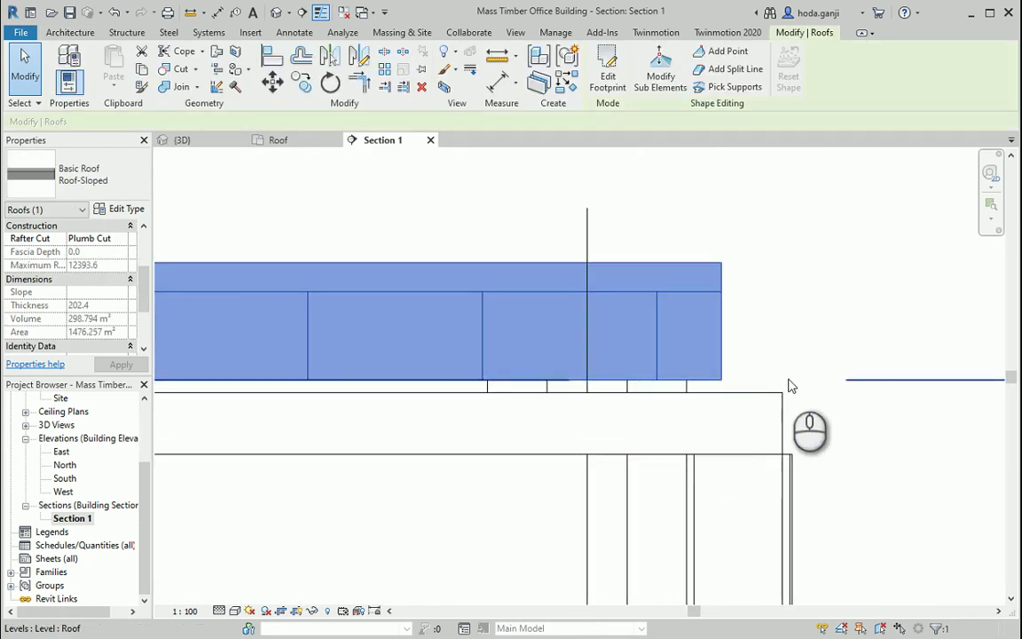
scroll(785, 388, "up", 1)
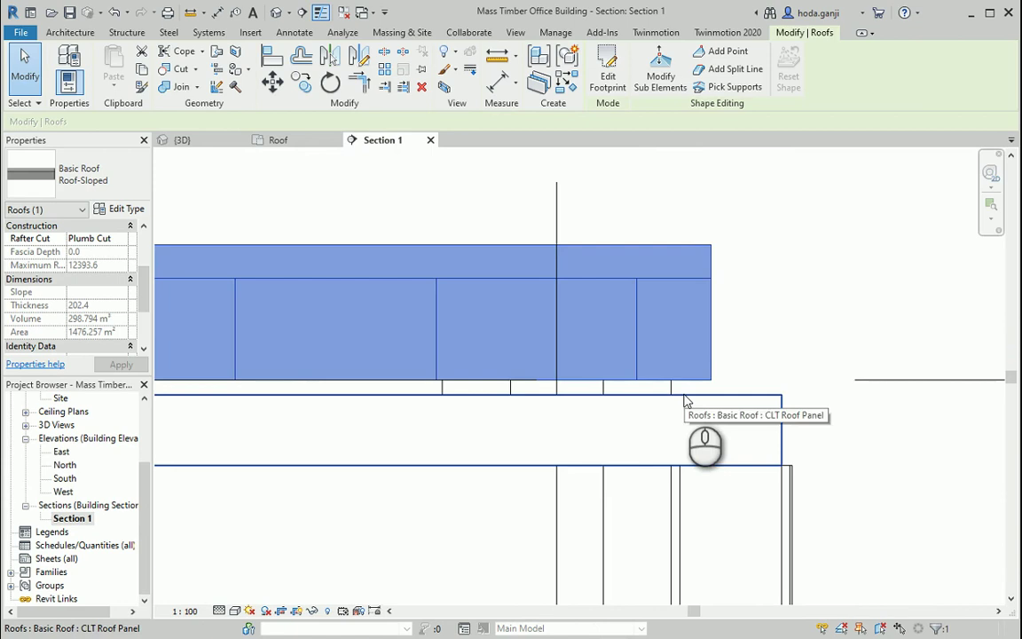
key("Escape")
Measure the 22 mm gap with an aligned dimension and lower the roof's base offset
left_click(293, 32)
left_click(78, 63)
left_click(697, 393)
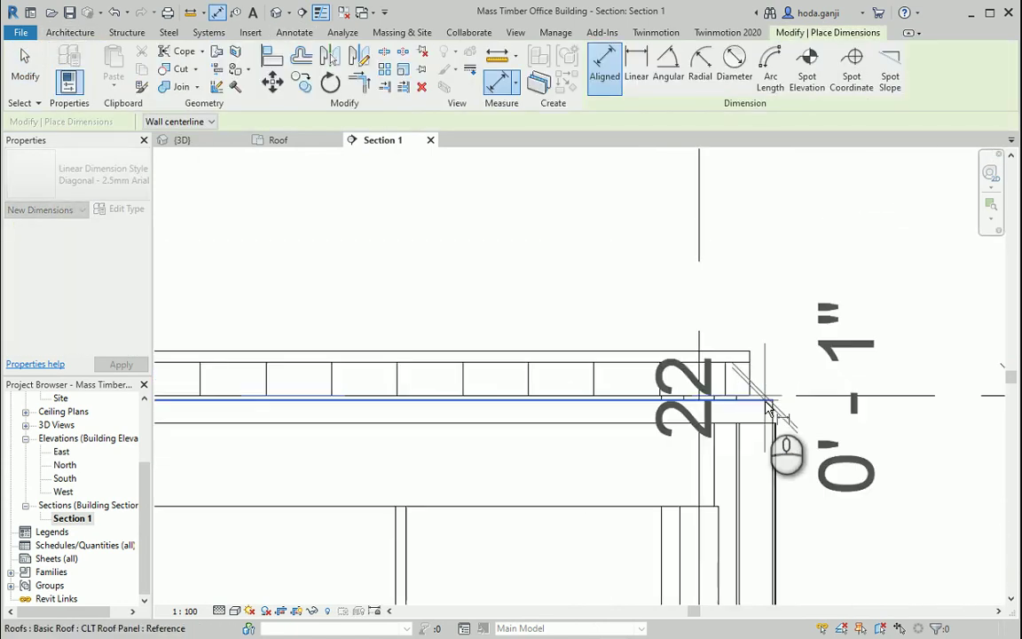
key("Escape")
key("Escape")
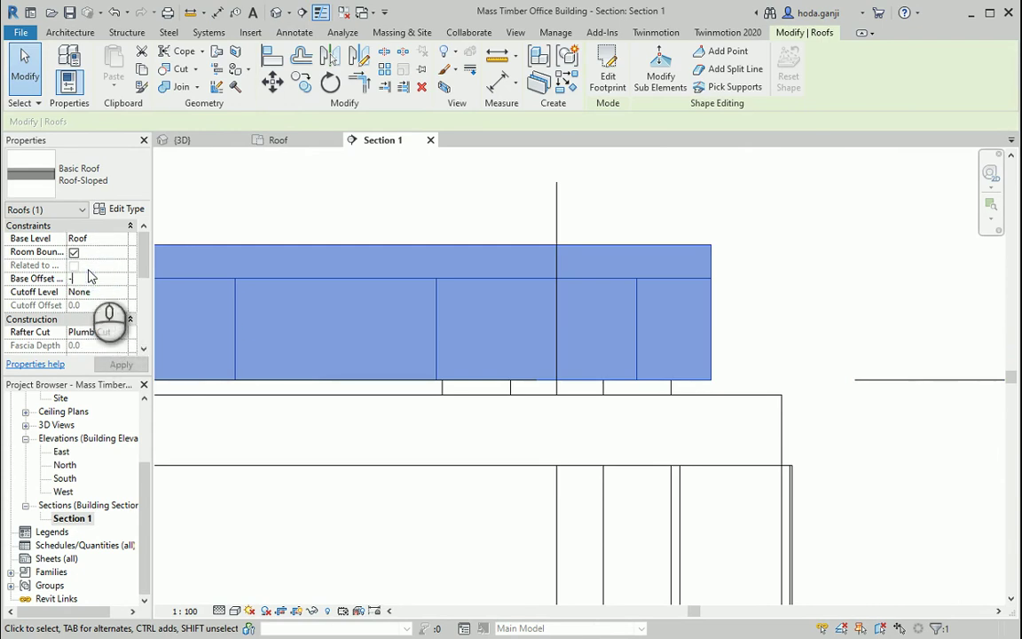
left_click(772, 325)
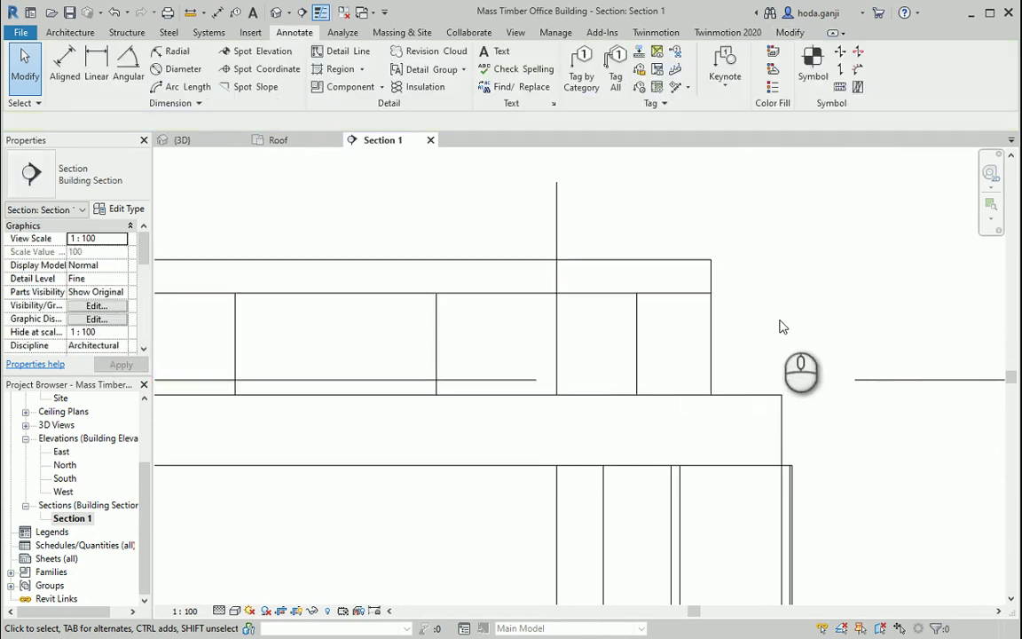
Temporarily hide the CLT roof panel in the Roof floor plan
scroll(748, 340, "up", 2)
scroll(748, 340, "up", 1)
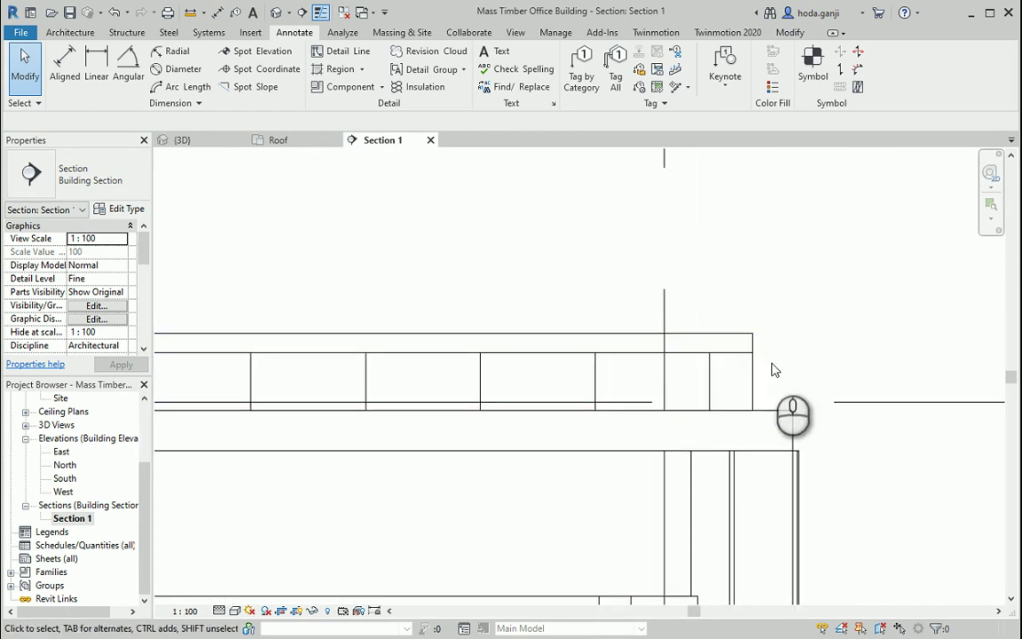
left_click(293, 142)
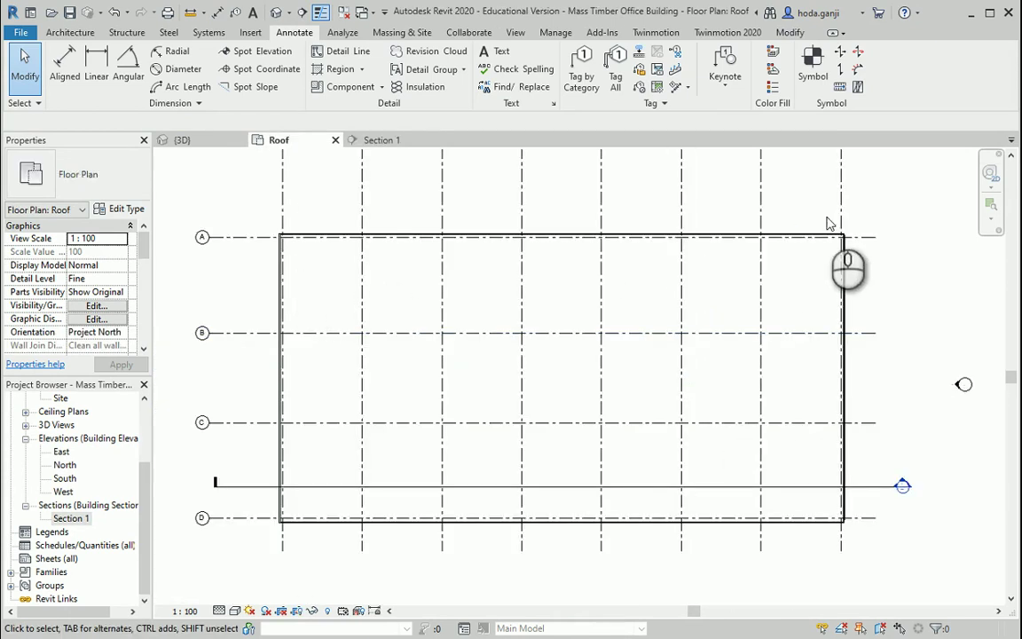
scroll(834, 229, "up", 3)
scroll(856, 258, "up", 3)
scroll(799, 337, "up", 3)
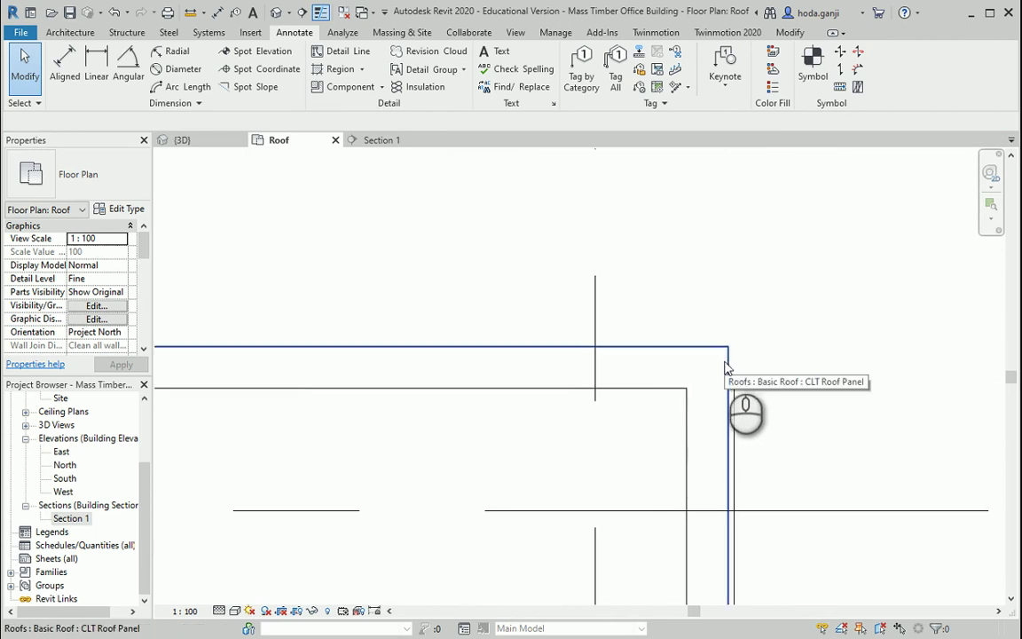
left_click(728, 368)
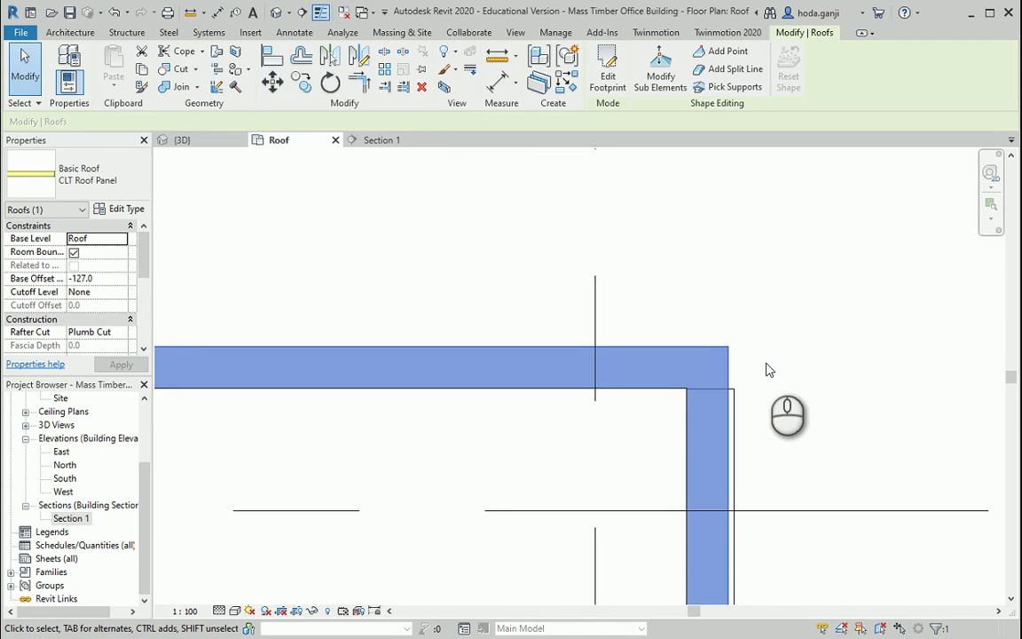
key("h")
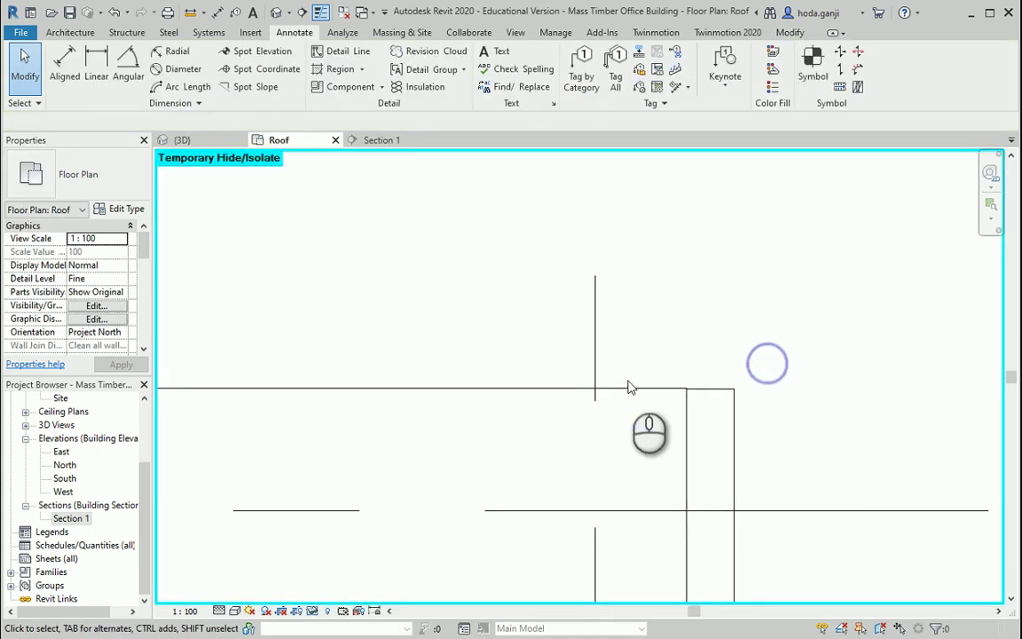
Select the Roof-Sloped roof underneath and zoom around it
left_click(630, 389)
scroll(858, 324, "up", 2)
scroll(857, 326, "up", 2)
scroll(857, 329, "up", 2)
scroll(857, 332, "up", 2)
scroll(857, 332, "down", 2)
scroll(857, 332, "down", 2)
scroll(868, 590, "up", 1)
scroll(868, 590, "up", 2)
scroll(860, 545, "down", 2)
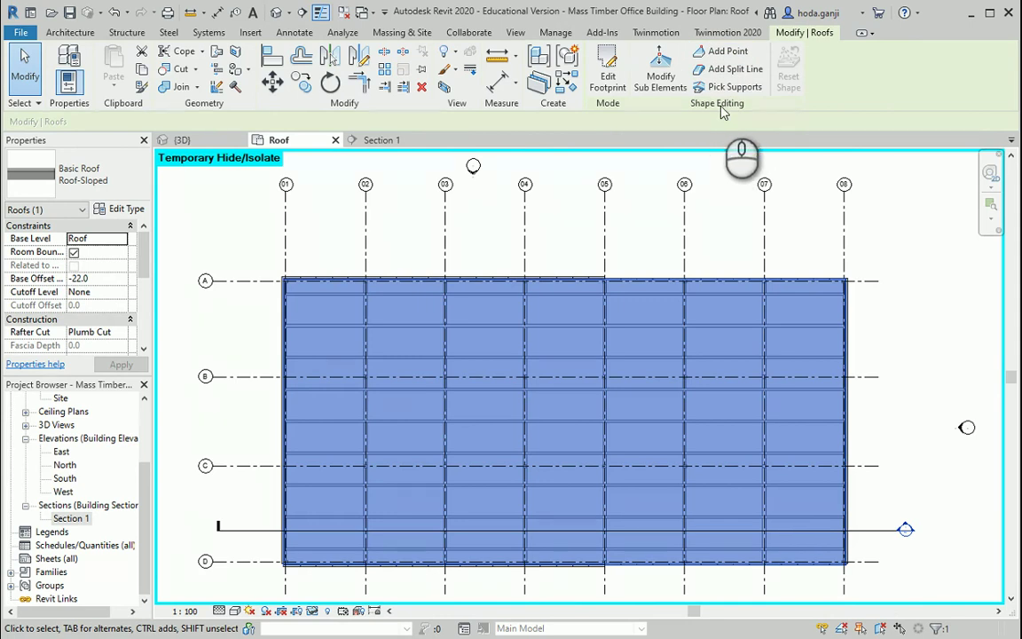
Activate Add Split Line on the roof, then scroll the PDF back up to page 5
left_click(732, 78)
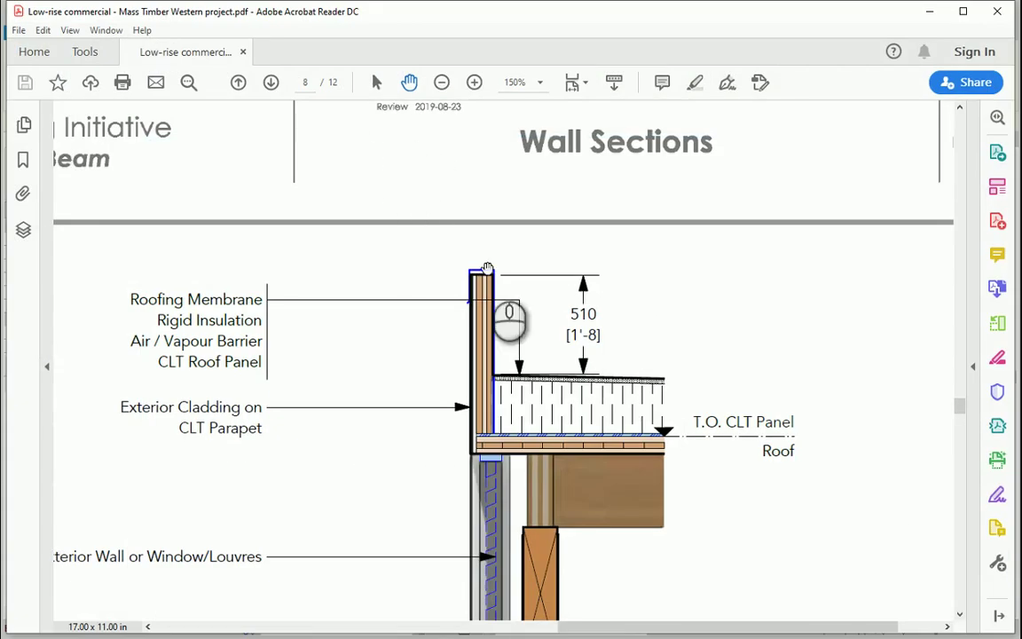
left_click_drag(504, 300, 507, 384)
scroll(508, 383, "up", 10)
scroll(508, 383, "up", 10)
scroll(508, 384, "up", 10)
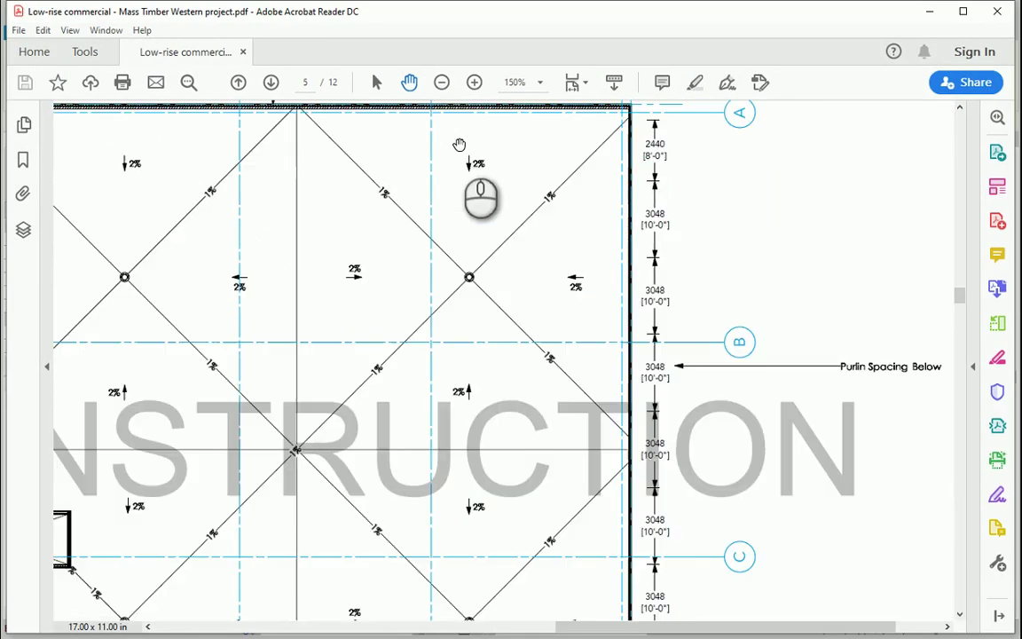
Zoom out to 75% and pan so the whole roof drainage plan fits
left_click(441, 82)
left_click(441, 81)
left_click(442, 82)
left_click_drag(459, 229, 568, 330)
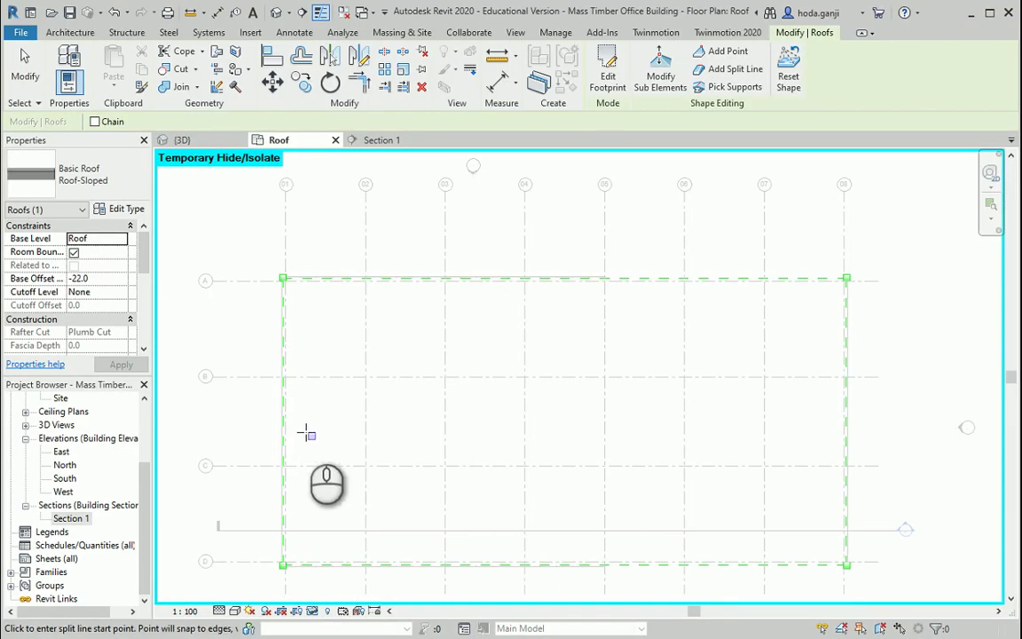
Draw a lengthwise split line from the left edge midpoint to the right roof edge
scroll(297, 422, "up", 2)
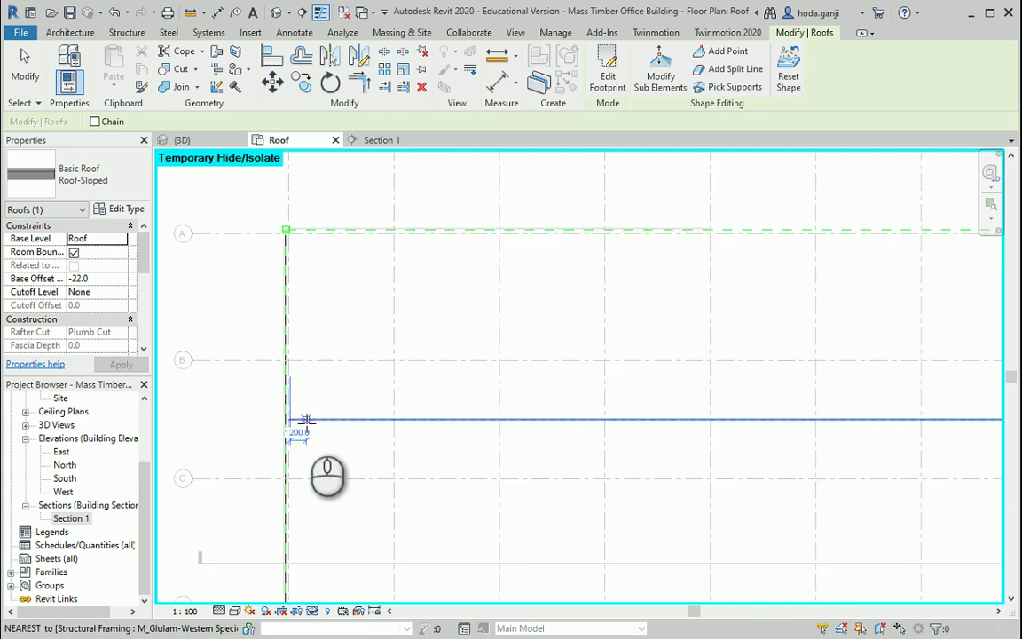
scroll(265, 443, "up", 2)
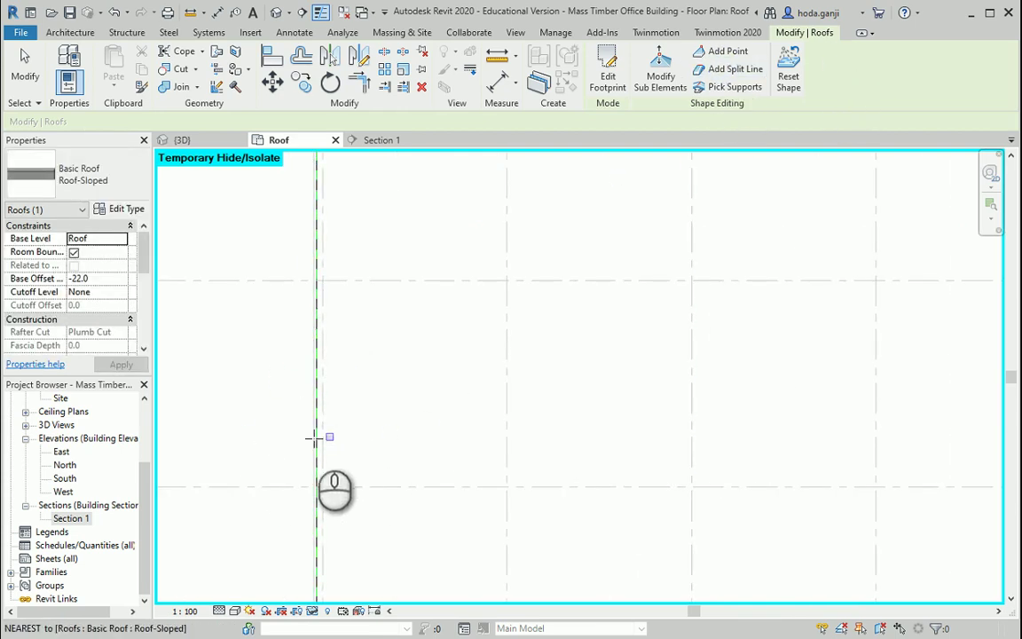
scroll(313, 383, "down", 1)
left_click(312, 383)
scroll(313, 381, "down", 2)
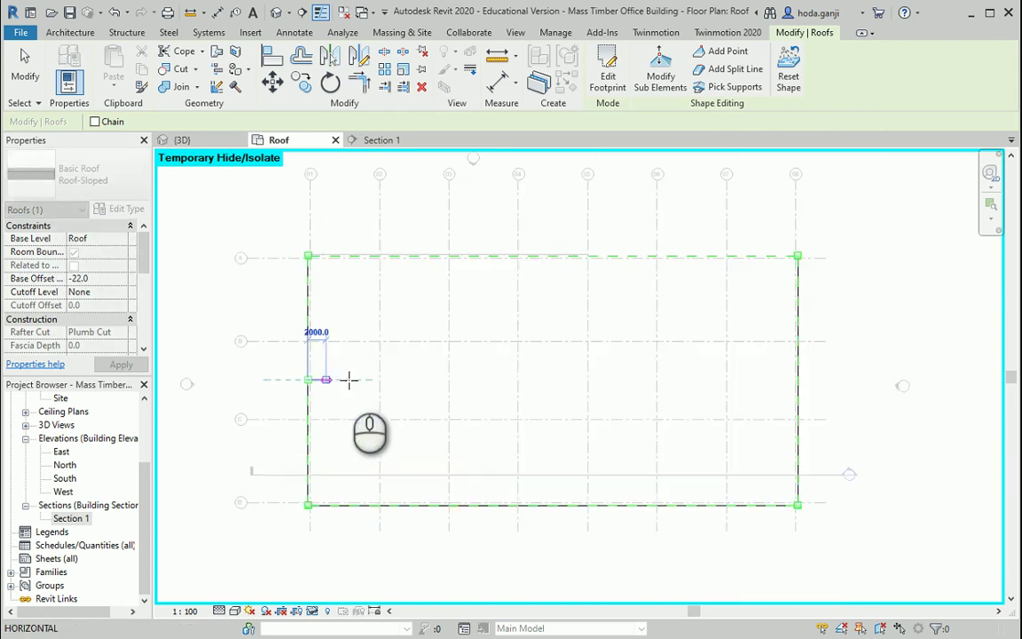
scroll(798, 380, "up", 3)
scroll(800, 382, "up", 2)
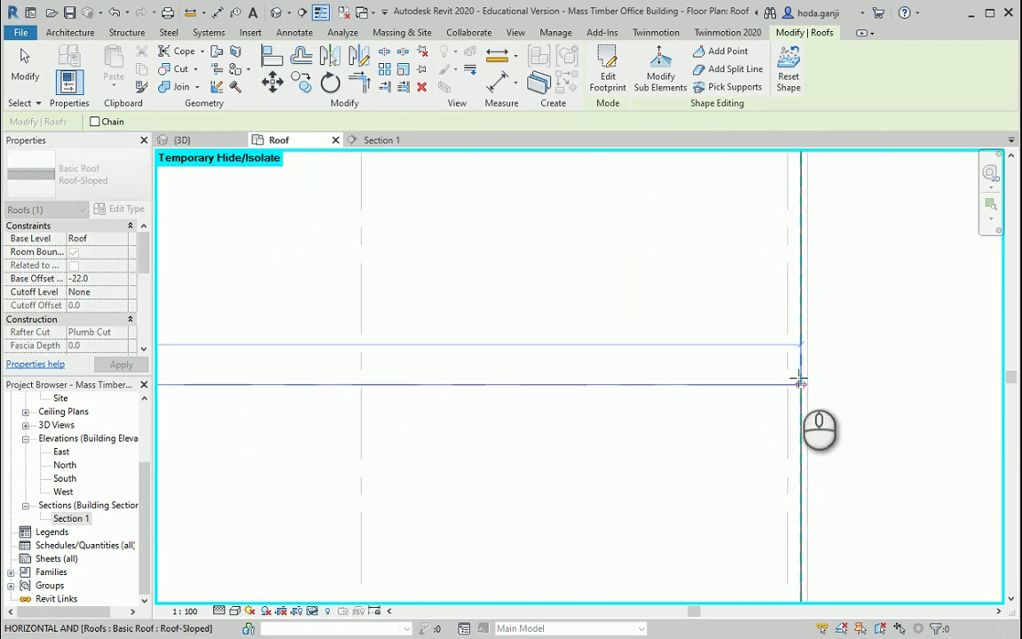
left_click(801, 382)
scroll(808, 377, "down", 2)
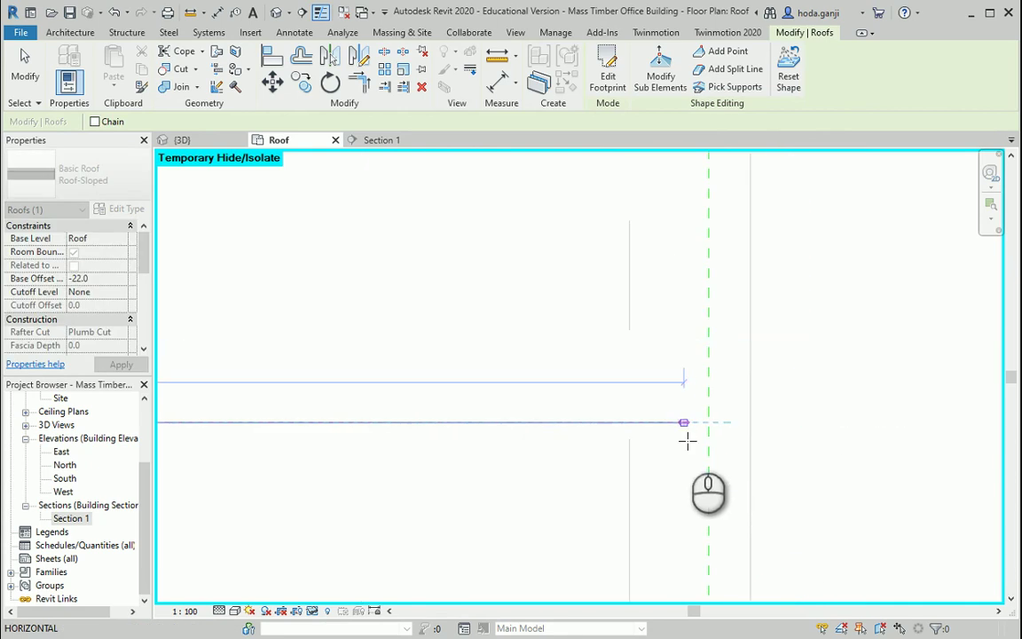
left_click(709, 420)
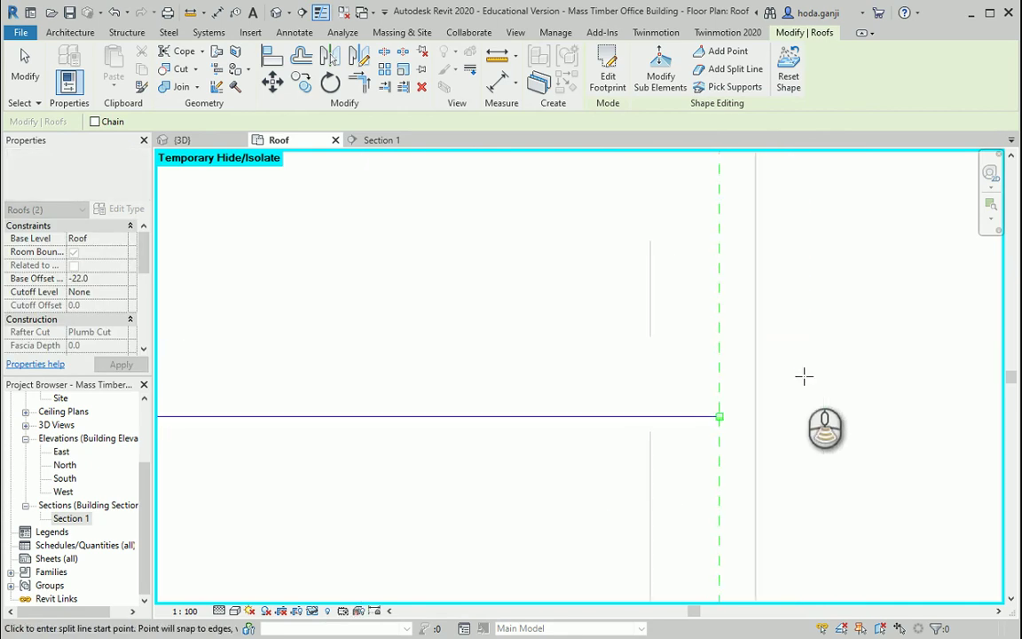
Draw a vertical split line from the top-edge midpoint to the bottom edge
scroll(714, 395, "down", 2)
scroll(676, 401, "down", 2)
scroll(514, 349, "down", 1)
scroll(515, 348, "up", 2)
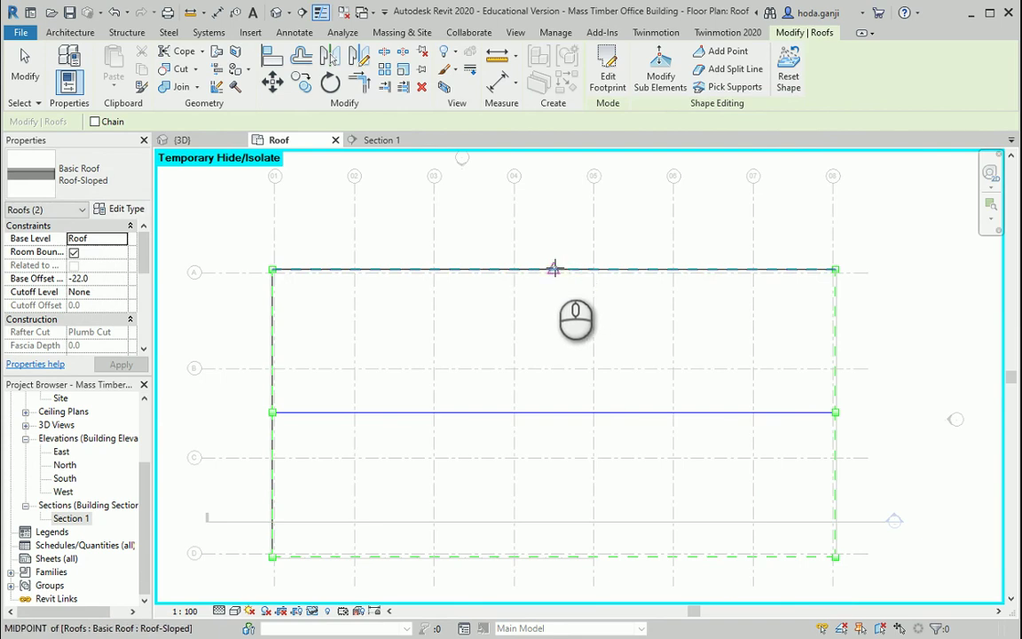
left_click(554, 269)
left_click(554, 558)
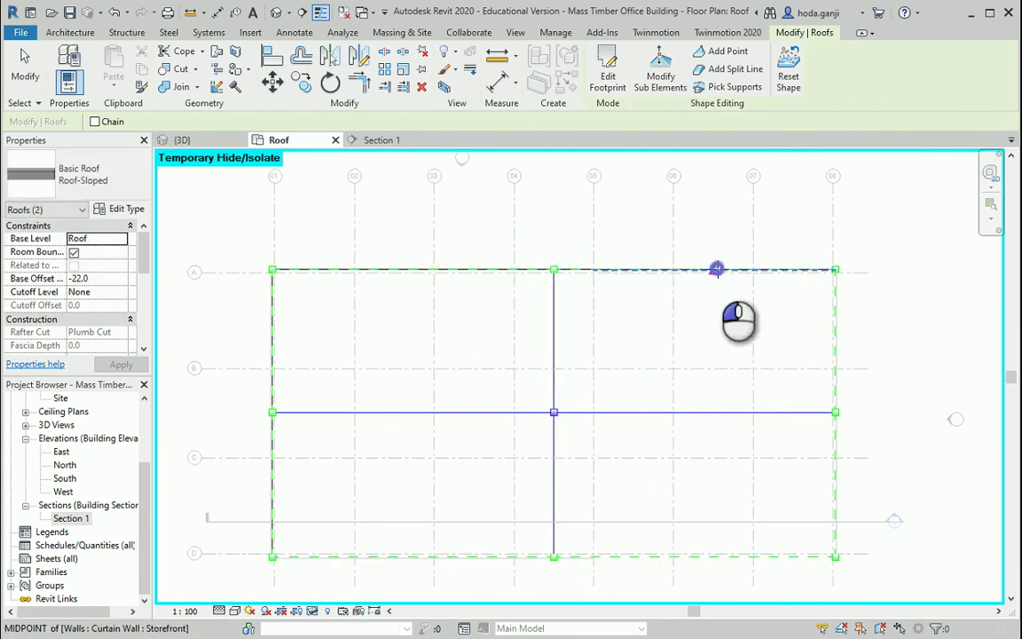
left_click(714, 269)
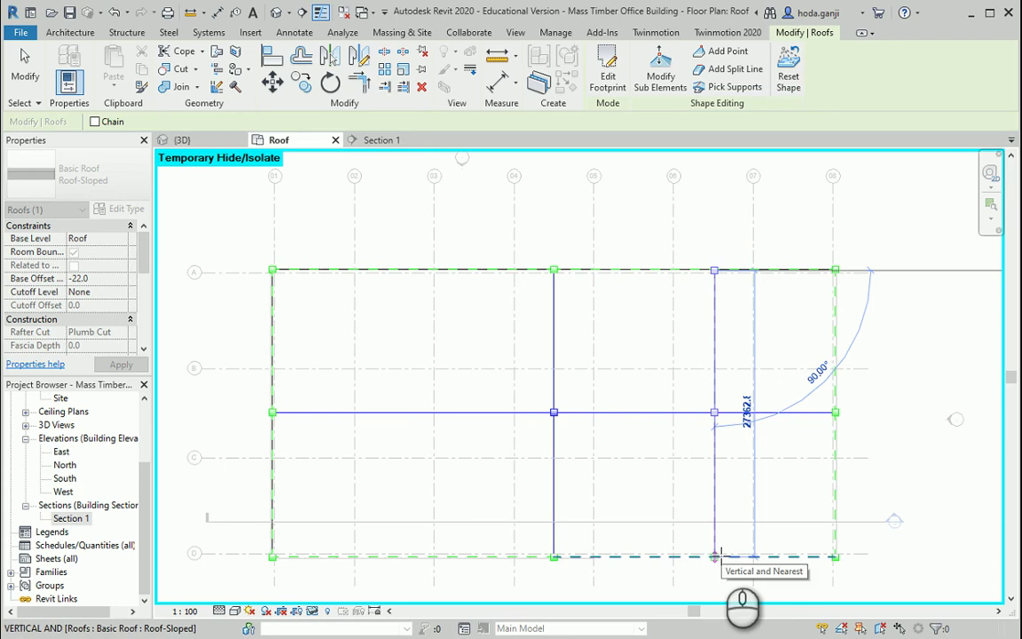
key("Escape")
key("Escape")
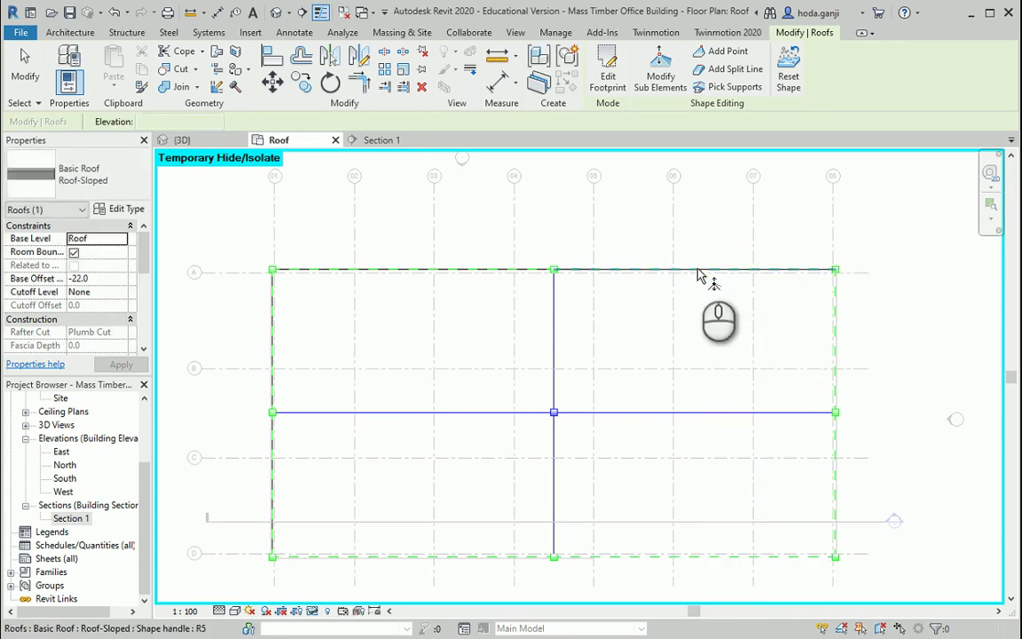
Add two more top-to-bottom vertical split lines, then exit editing and clear the selection
left_click(728, 69)
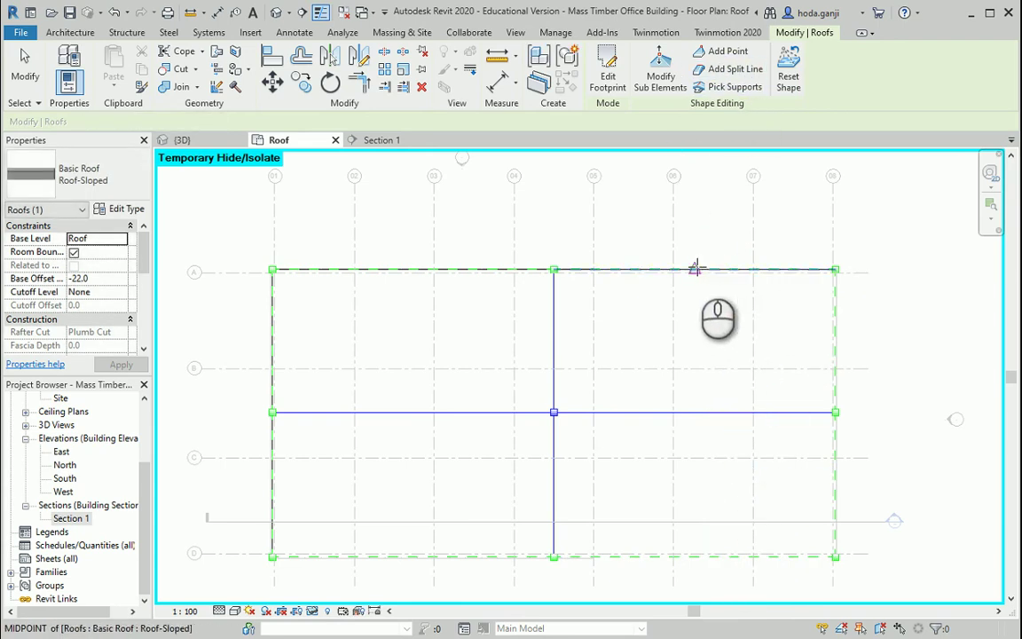
left_click(694, 269)
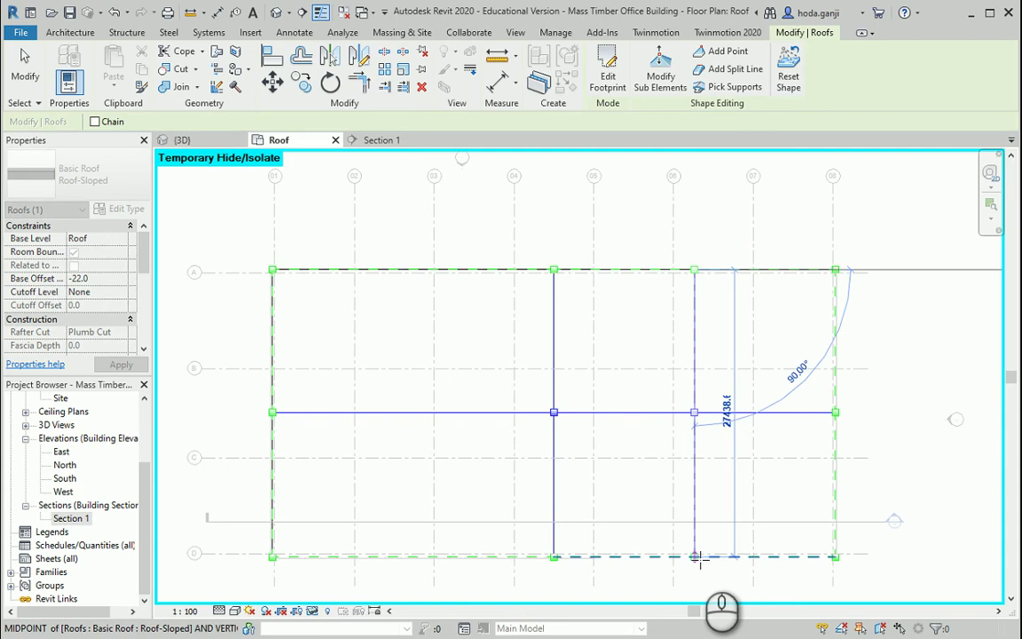
left_click(694, 557)
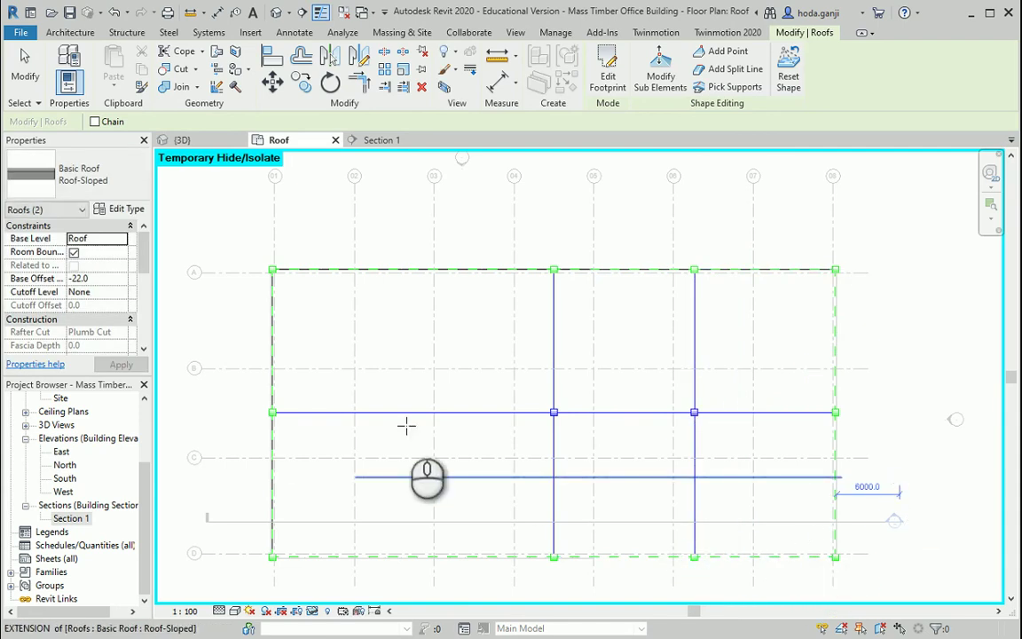
scroll(900, 480, "down", 2)
scroll(494, 357, "up", 1)
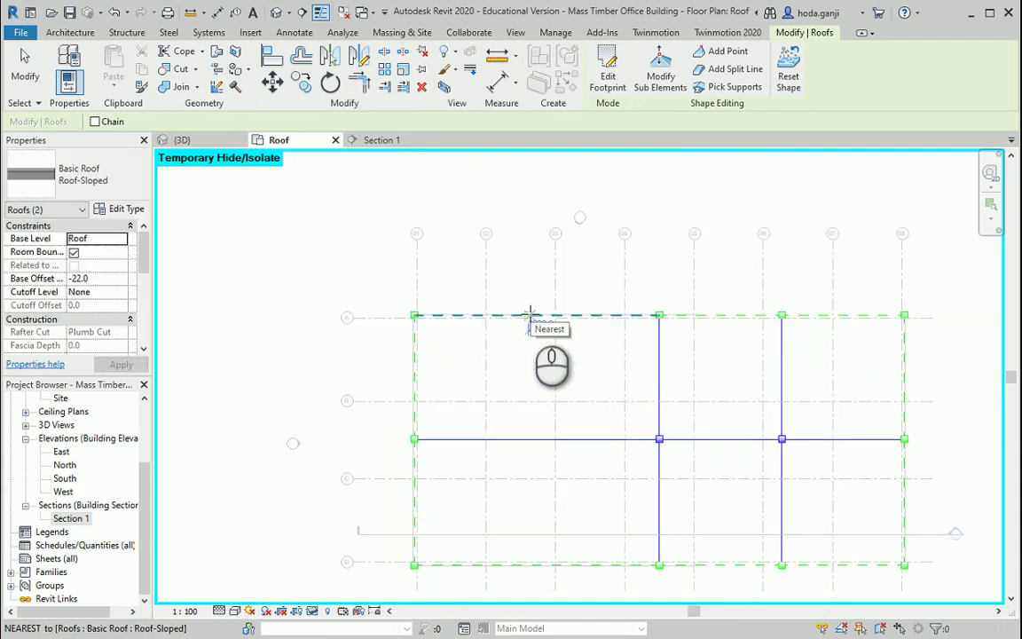
left_click(539, 314)
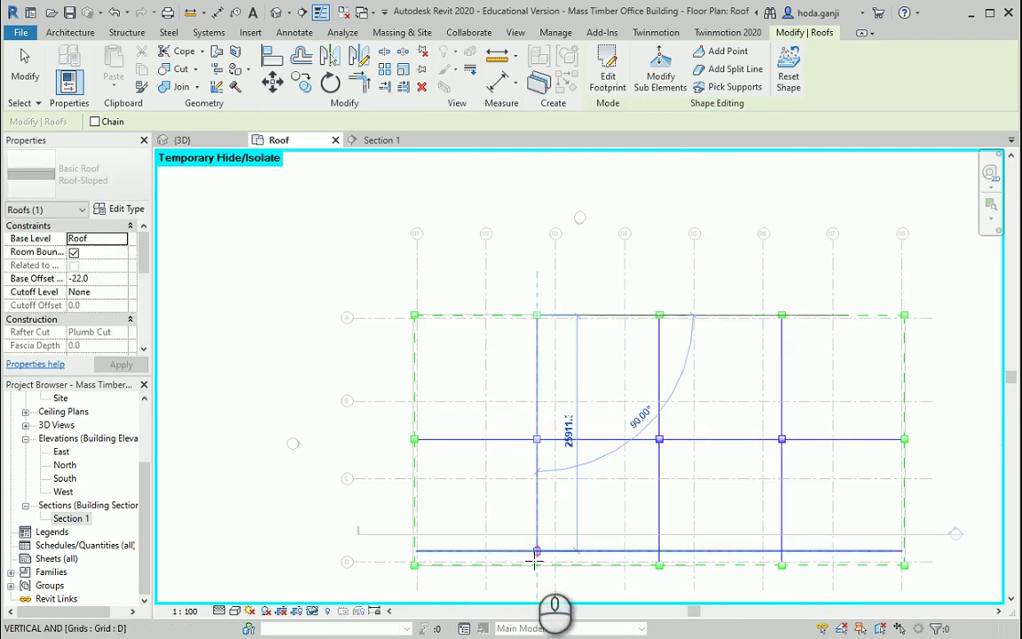
left_click(537, 565)
key("Escape")
scroll(529, 539, "up", 1)
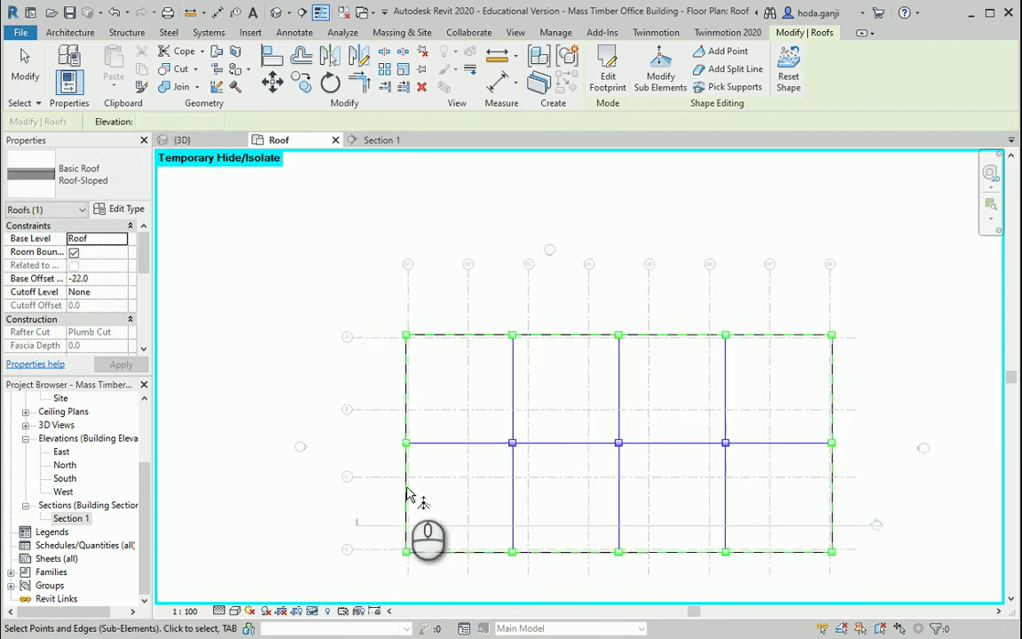
scroll(760, 539, "down", 1)
key("Escape")
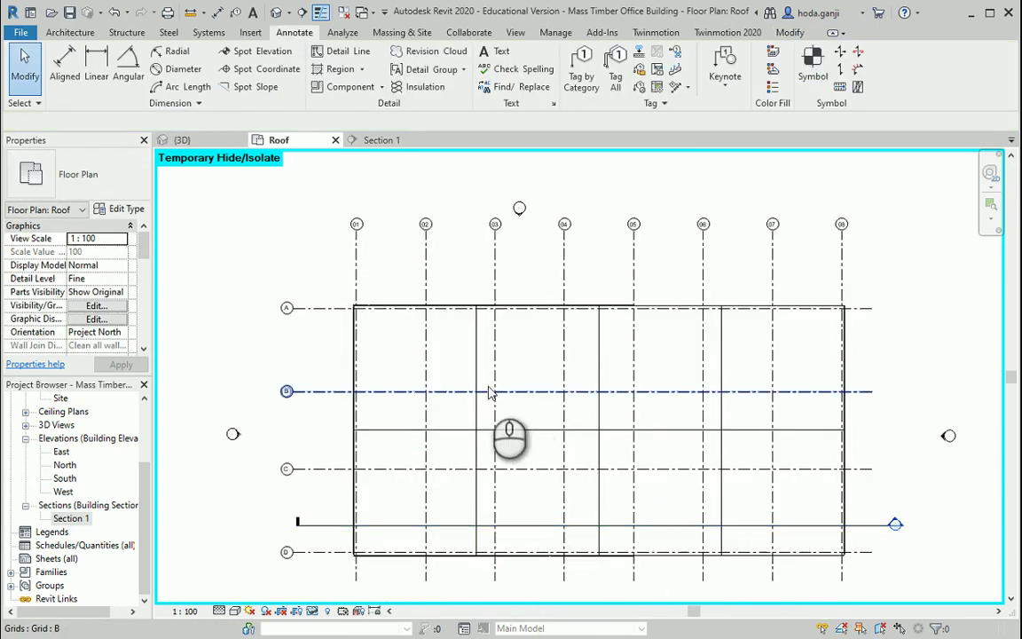
Draw the first roof diagonal from the beam intersection to the top-left corner
left_click(472, 371)
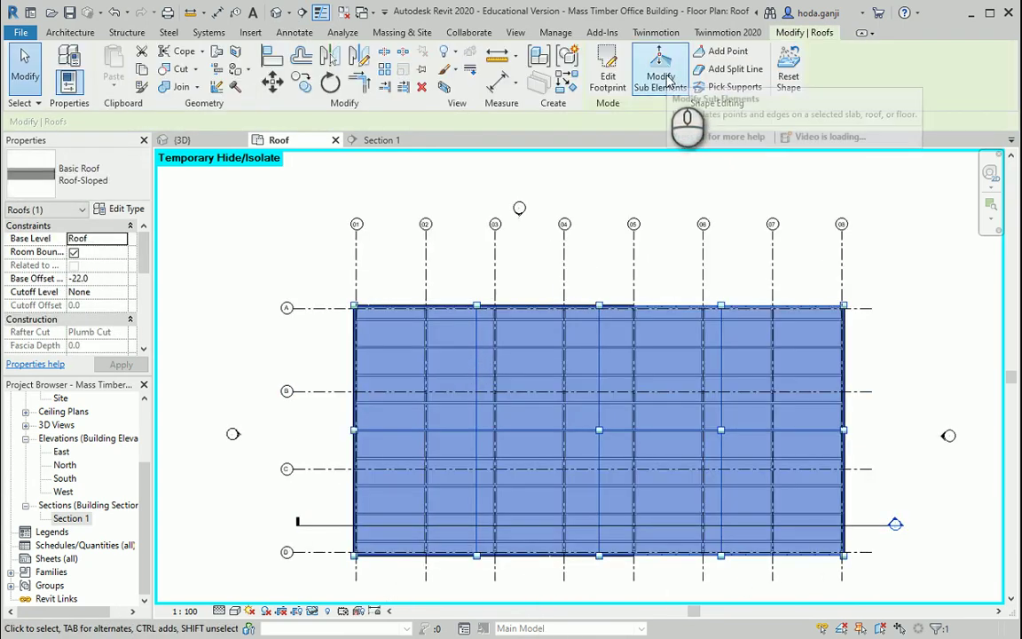
left_click(661, 75)
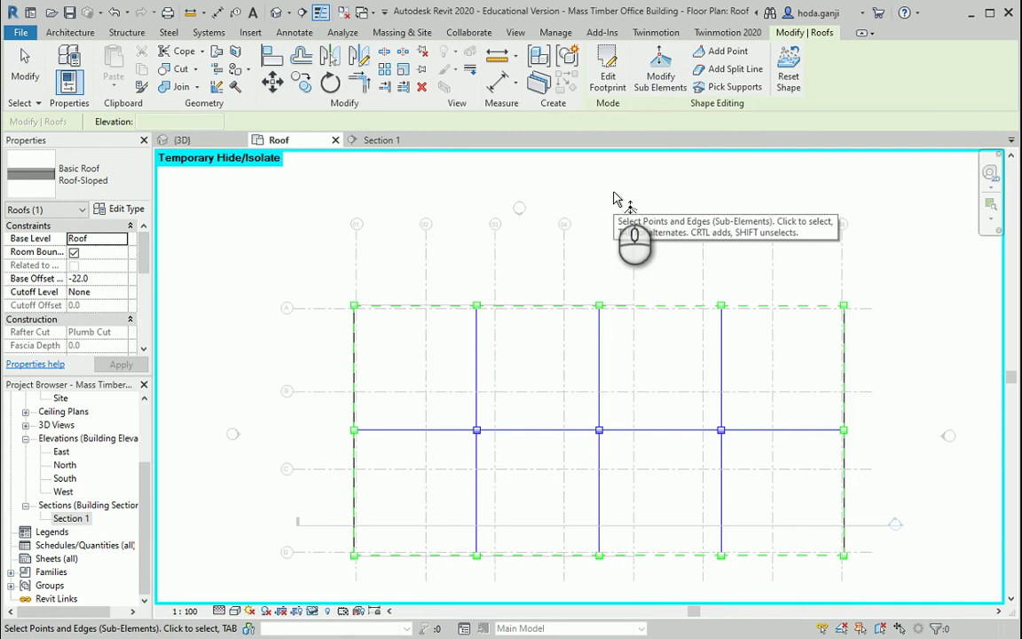
left_click(723, 69)
scroll(477, 431, "up", 2)
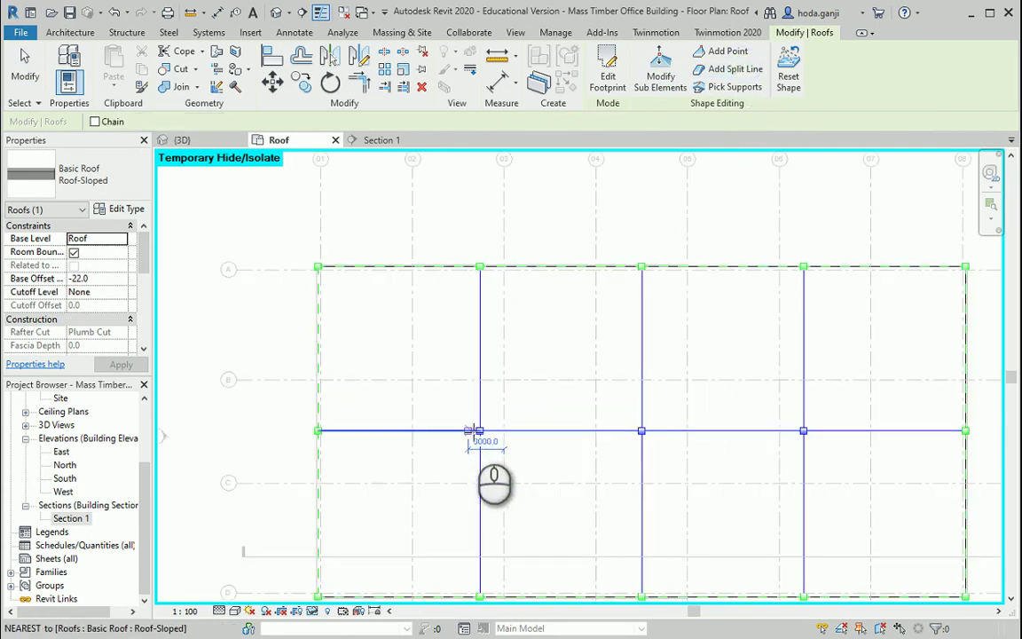
left_click(480, 431)
scroll(319, 253, "up", 2)
scroll(324, 285, "up", 2)
scroll(312, 319, "up", 2)
scroll(313, 323, "up", 2)
scroll(312, 325, "up", 1)
left_click(312, 325)
scroll(411, 260, "down", 2)
scroll(412, 491, "down", 1)
scroll(413, 520, "up", 2)
scroll(429, 490, "up", 2)
Draw two diagonals from lower-left points up to the upper corner and roof-edge point
left_click(429, 490)
scroll(429, 491, "down", 3)
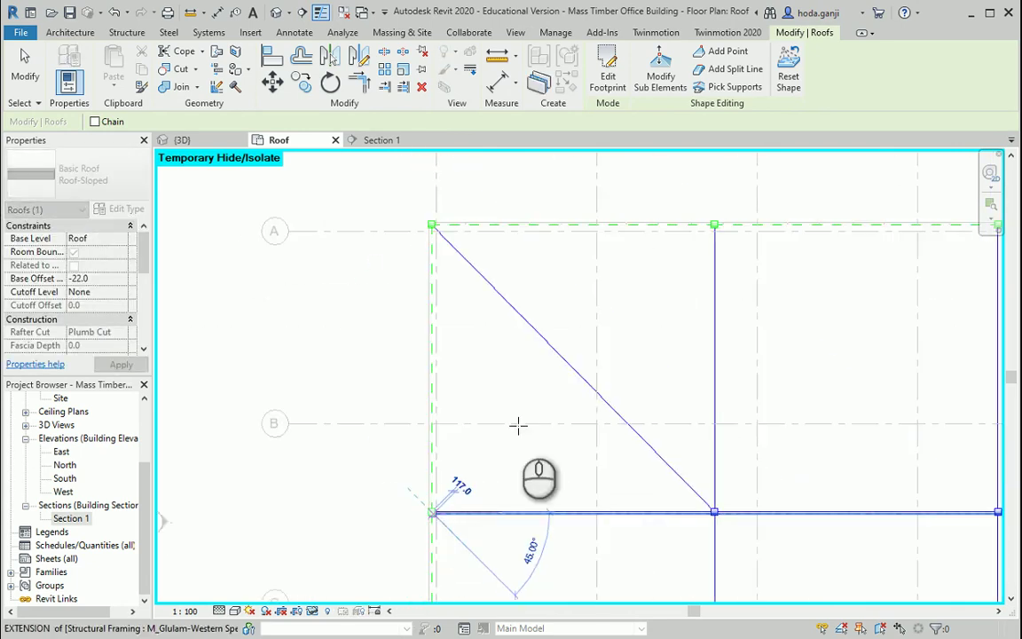
scroll(721, 217, "up", 2)
scroll(711, 224, "up", 1)
scroll(714, 283, "up", 2)
left_click(702, 276)
scroll(515, 289, "down", 2)
scroll(521, 287, "down", 2)
scroll(514, 418, "up", 2)
left_click(479, 450)
scroll(673, 304, "down", 2)
scroll(661, 308, "up", 2)
scroll(661, 308, "up", 2)
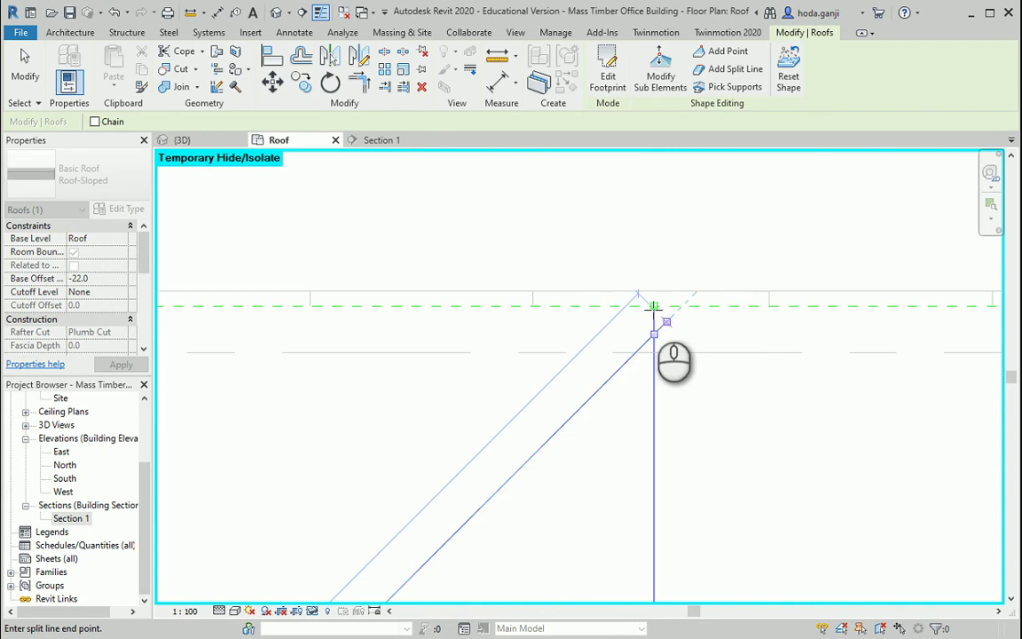
left_click(654, 307)
scroll(654, 306, "down", 2)
scroll(652, 355, "down", 2)
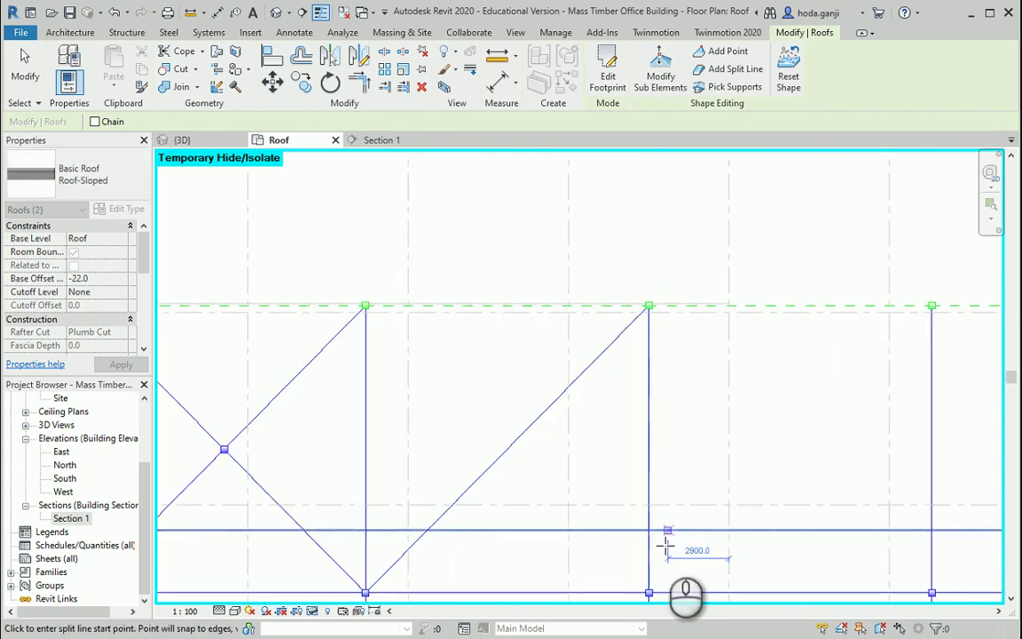
Draw diagonals from the bottom endpoint and a lower corner up to top-edge points
left_click(649, 590)
scroll(372, 330, "up", 2)
scroll(417, 313, "up", 2)
scroll(483, 346, "up", 2)
left_click(470, 335)
scroll(466, 328, "down", 2)
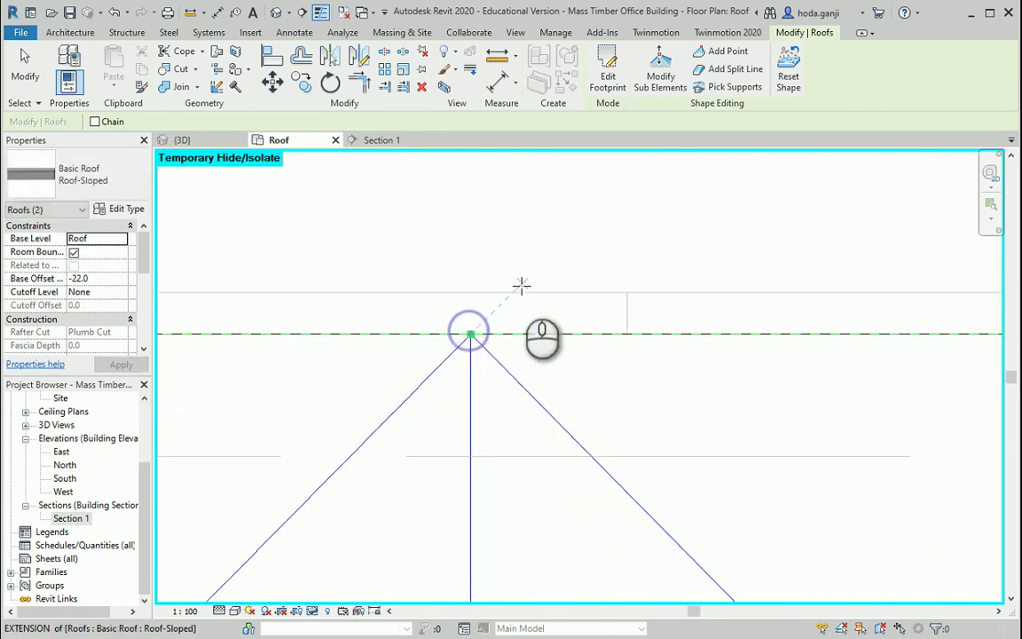
scroll(513, 284, "down", 2)
scroll(513, 289, "down", 2)
scroll(751, 538, "up", 1)
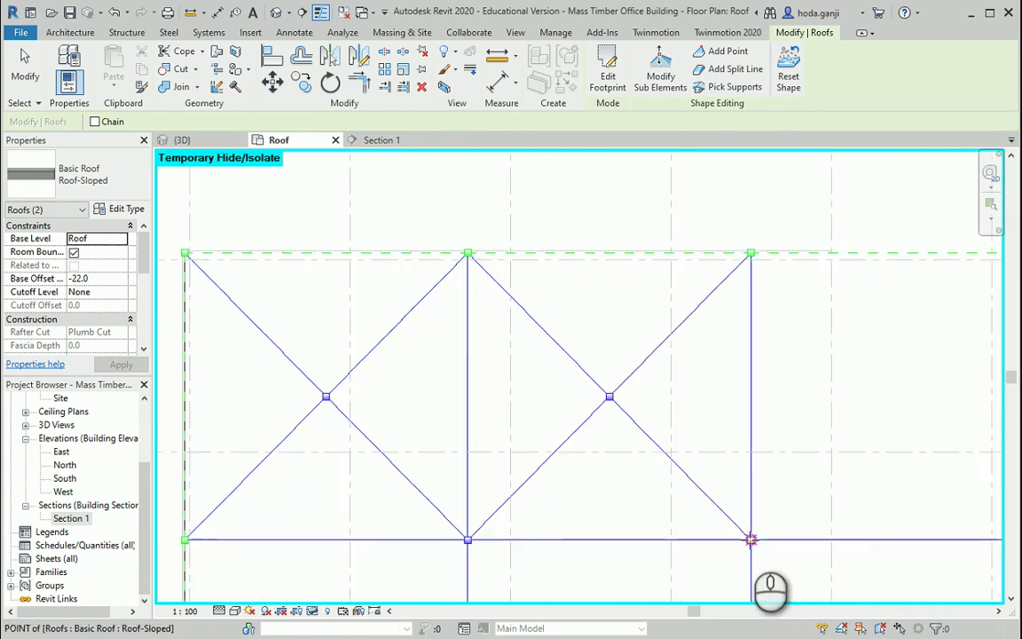
left_click(750, 539)
scroll(727, 532, "down", 2)
scroll(754, 480, "up", 2)
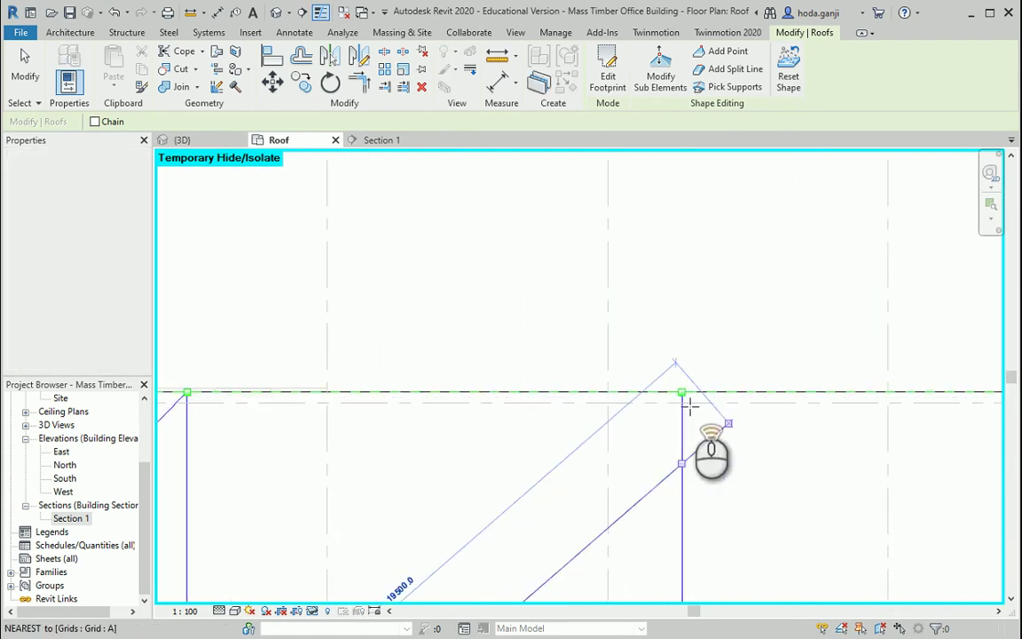
scroll(708, 445, "up", 2)
left_click(668, 351)
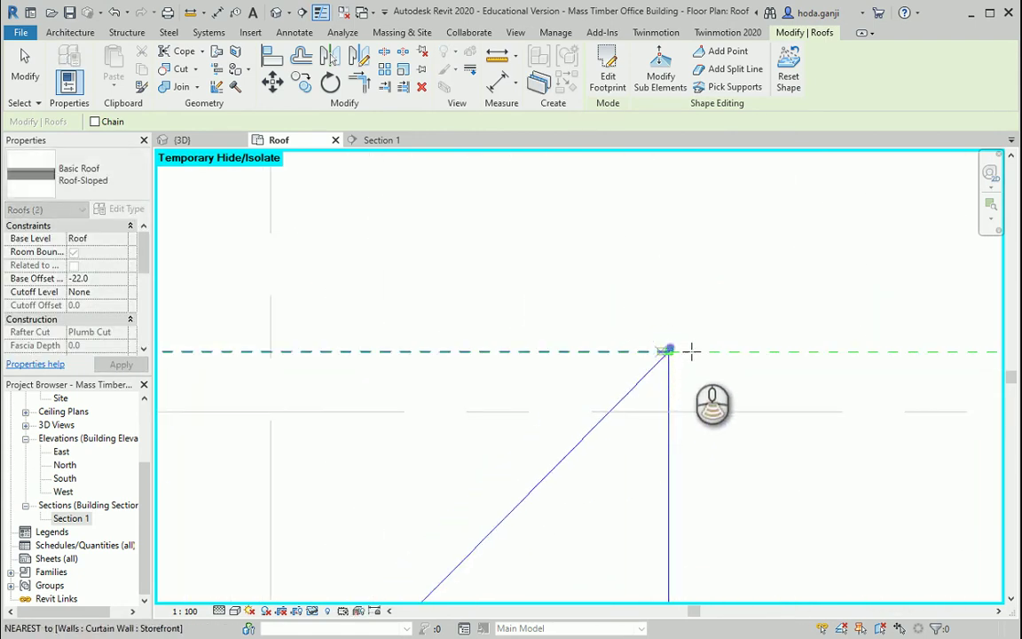
scroll(674, 346, "down", 2)
scroll(665, 462, "down", 2)
scroll(677, 525, "up", 1)
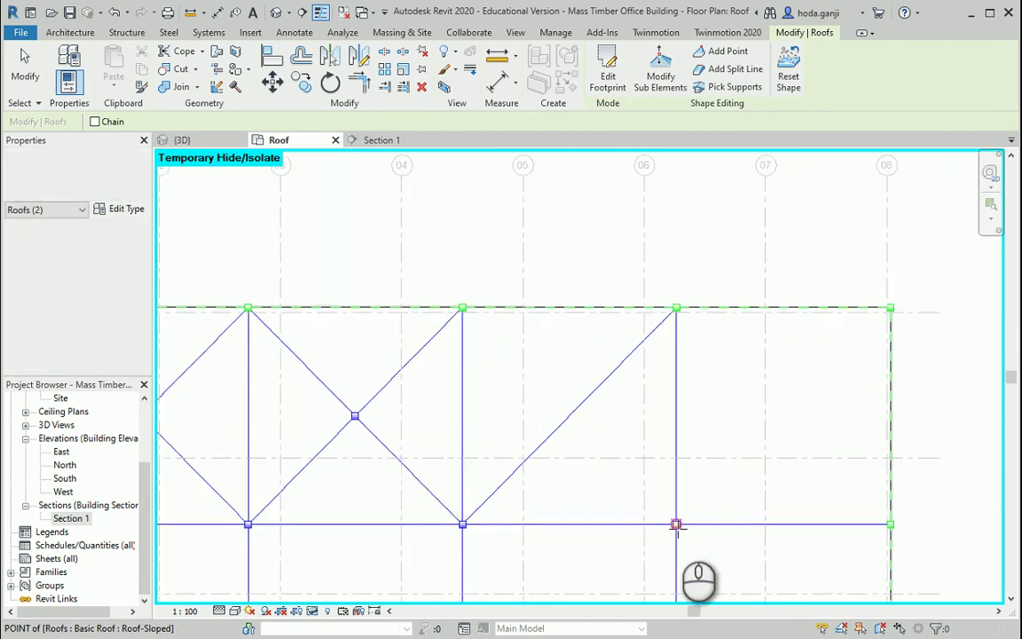
Add the last diagonal from the lower corner to the apex on the top edge
left_click(673, 526)
scroll(487, 299, "up", 1)
scroll(493, 294, "up", 1)
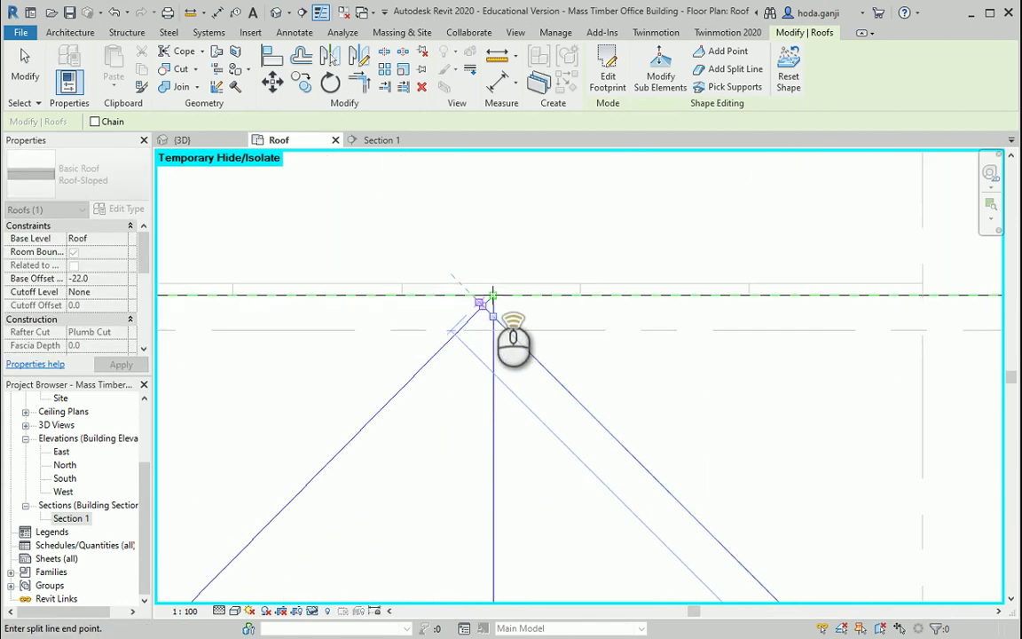
scroll(493, 295, "up", 1)
left_click(493, 295)
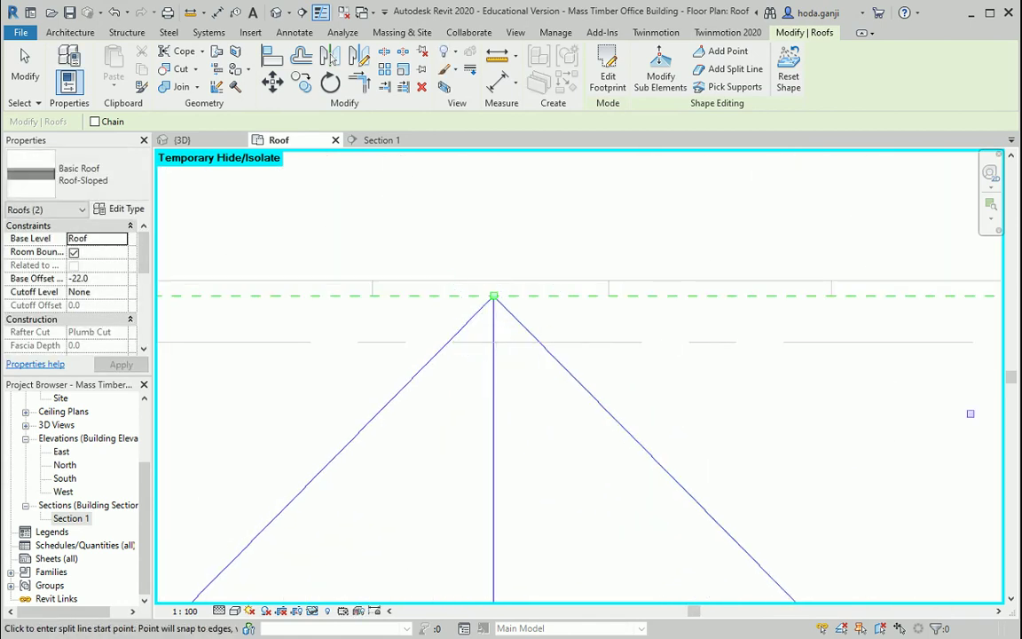
Finish split lines and select the roof's outer top, right, bottom and left edges
key("Escape")
scroll(582, 506, "down", 4)
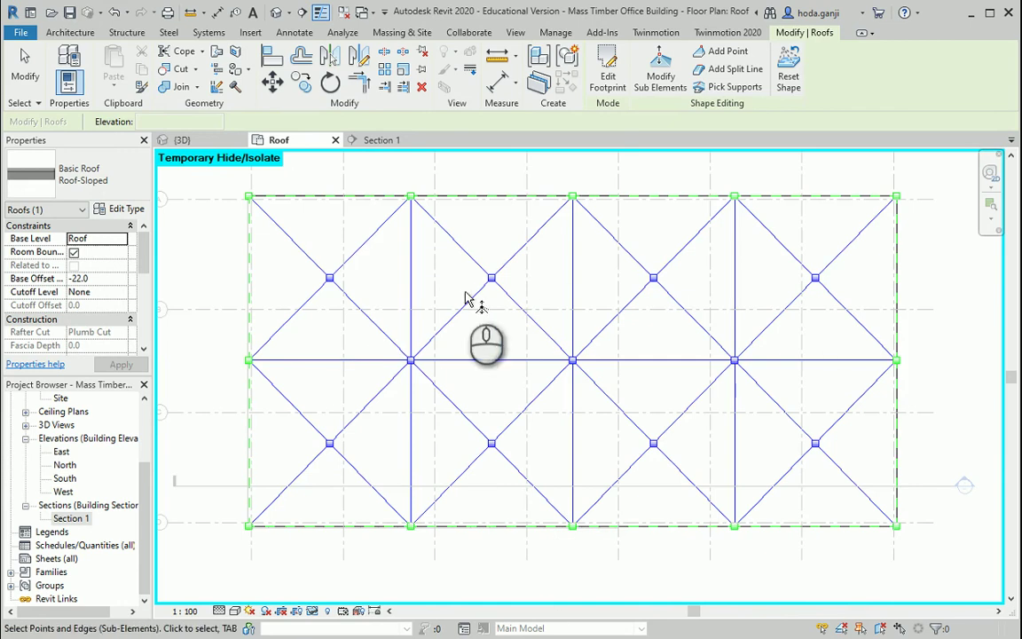
middle_click_drag(361, 464, 368, 496)
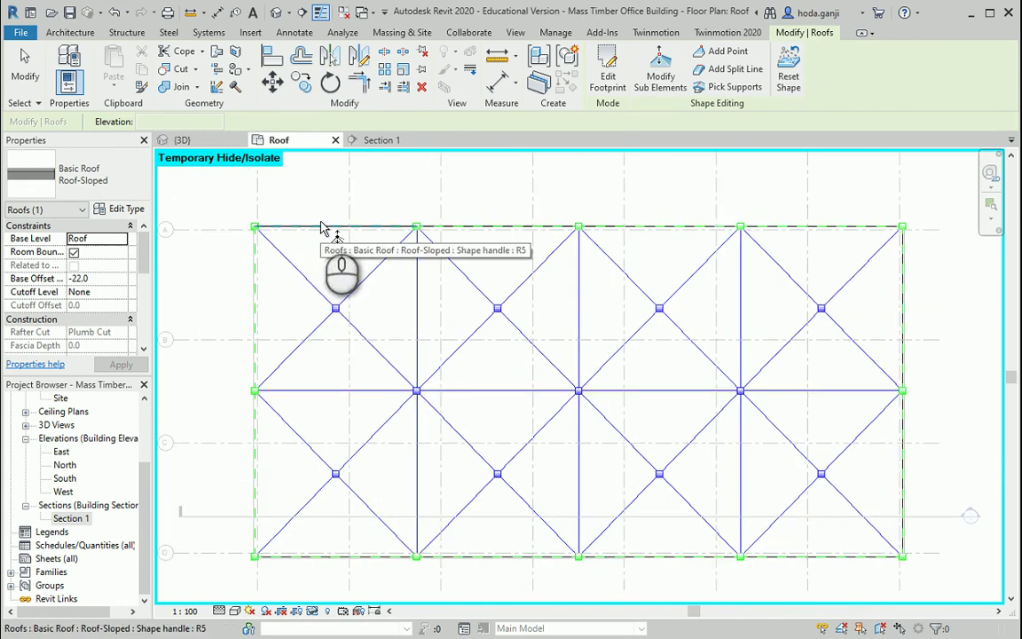
left_click(321, 223)
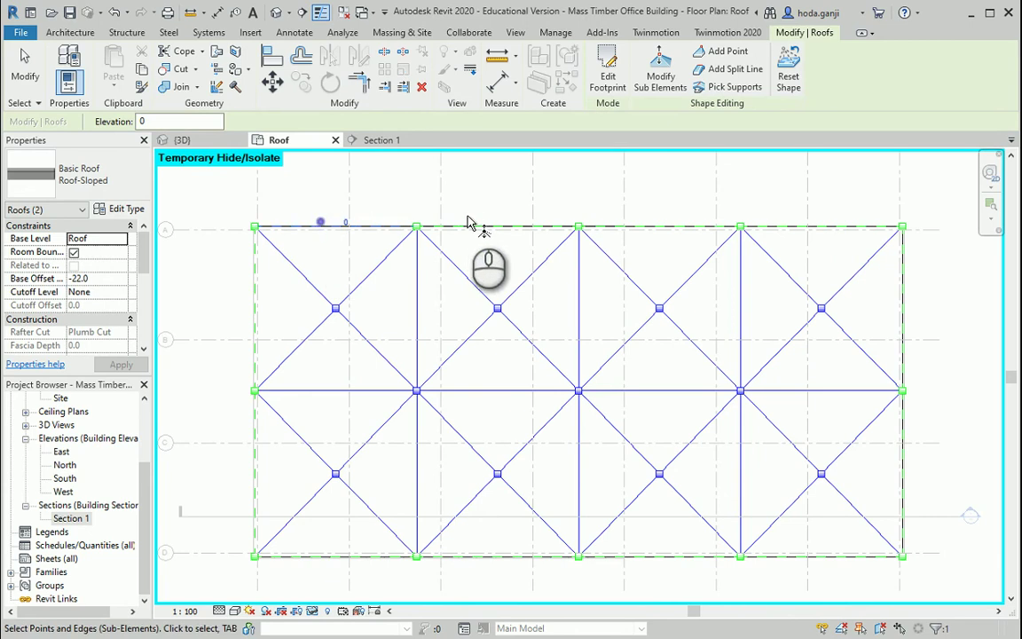
left_click(470, 229, "ctrl")
left_click(685, 228, "ctrl")
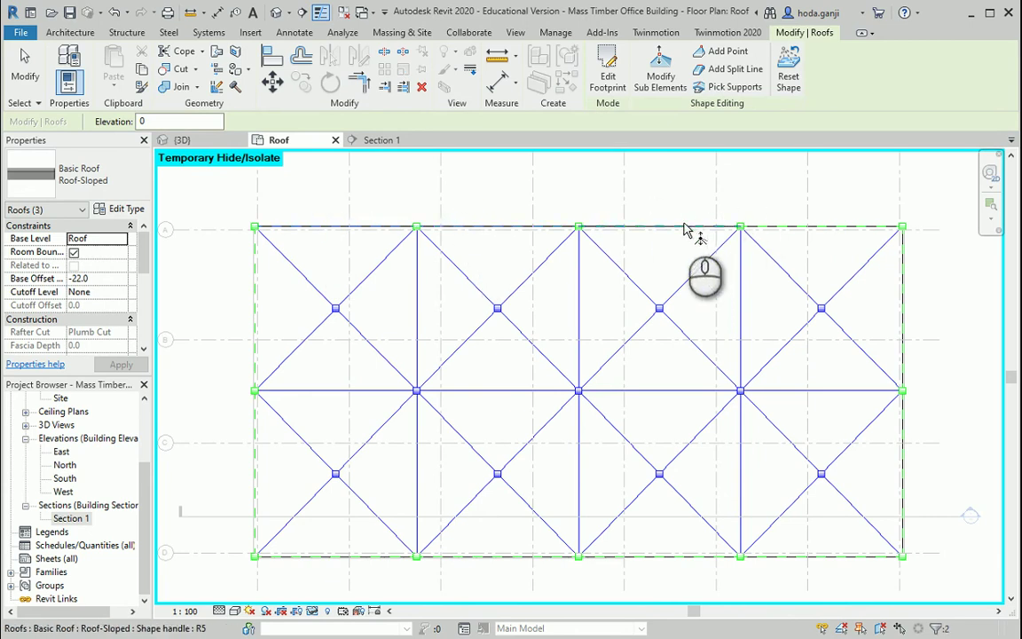
left_click(819, 227, "ctrl")
left_click(901, 293, "ctrl")
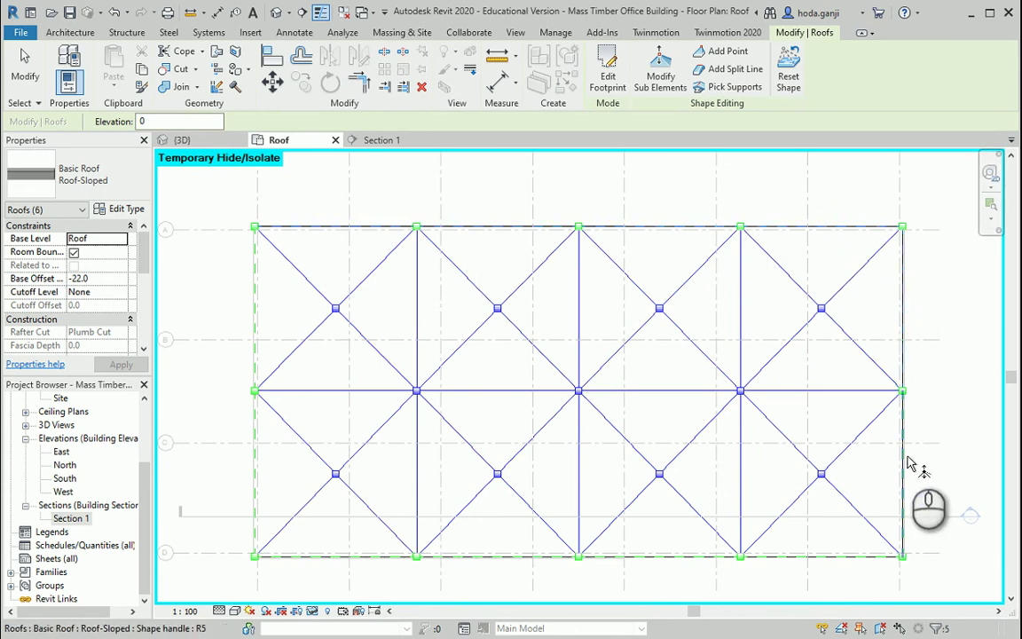
left_click(850, 557, "ctrl")
left_click(671, 558, "ctrl")
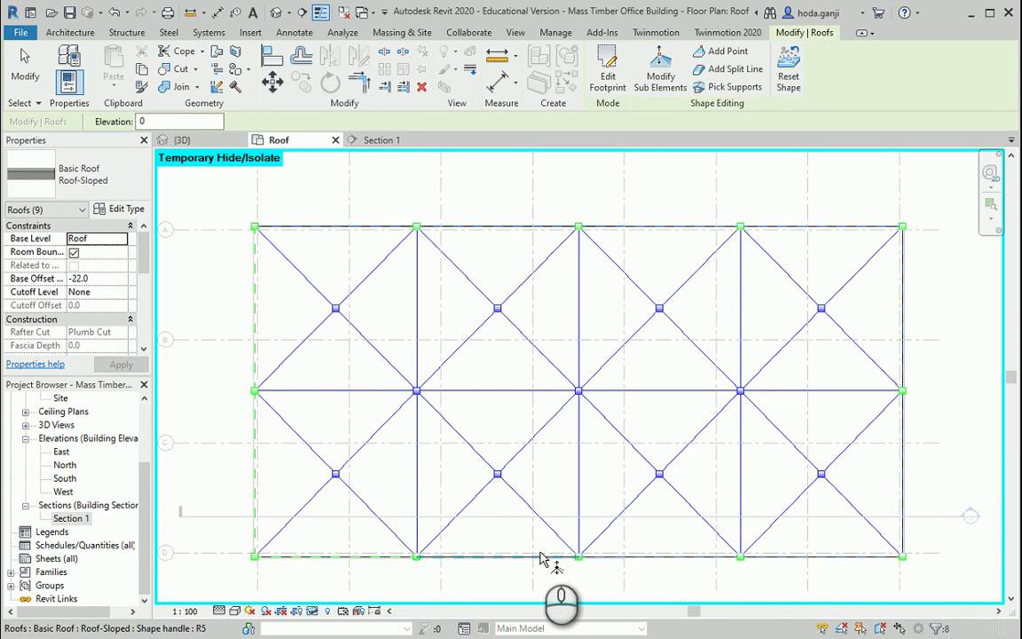
left_click(371, 555, "ctrl")
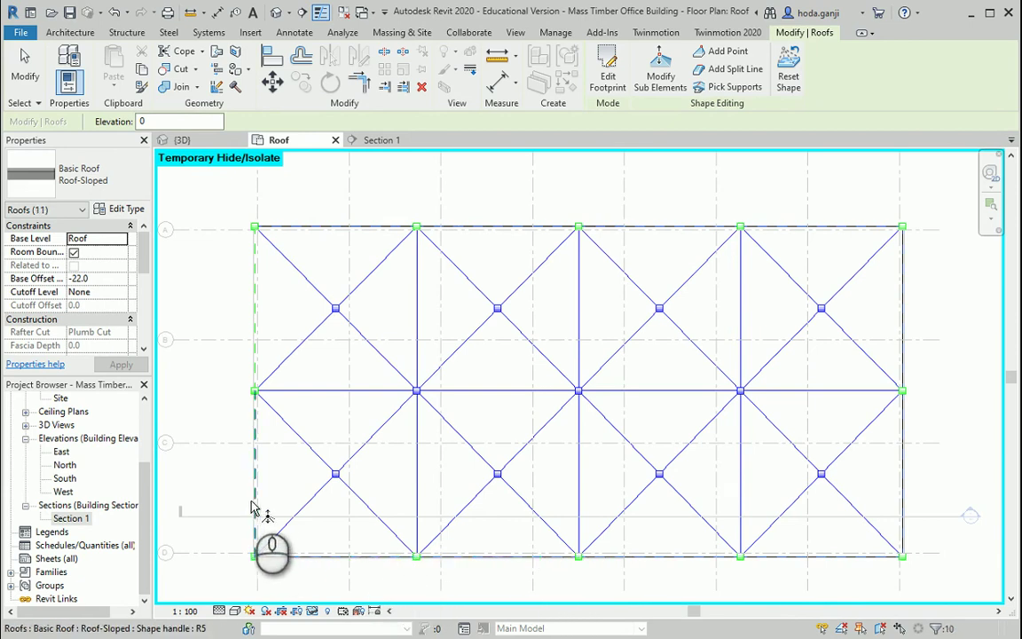
left_click(254, 501, "ctrl")
left_click(253, 345, "ctrl")
Add the interior ridge and grid-line edges to the selection for raising to 137
left_click(320, 391, "ctrl")
left_click(628, 394, "ctrl")
left_click(775, 390, "ctrl")
left_click(741, 365, "ctrl")
left_click(578, 362, "ctrl")
left_click(418, 350, "ctrl")
left_click(419, 461, "ctrl")
left_click(624, 475, "ctrl")
left_click(581, 472, "ctrl")
left_click(742, 480, "ctrl")
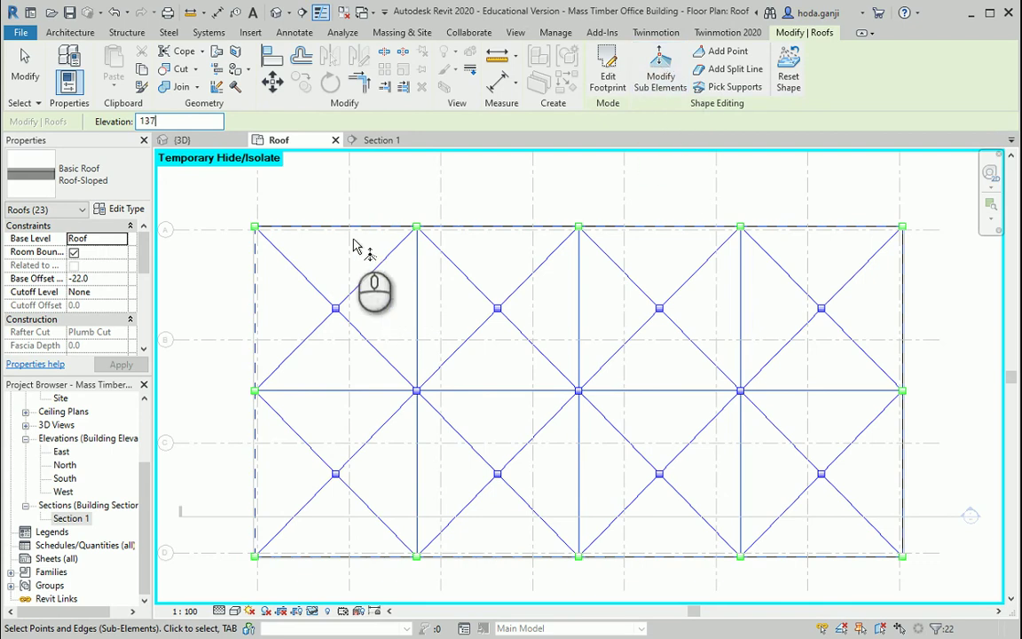
Clear the selection and check the left, bottom and middle edge elevations
left_click(322, 203)
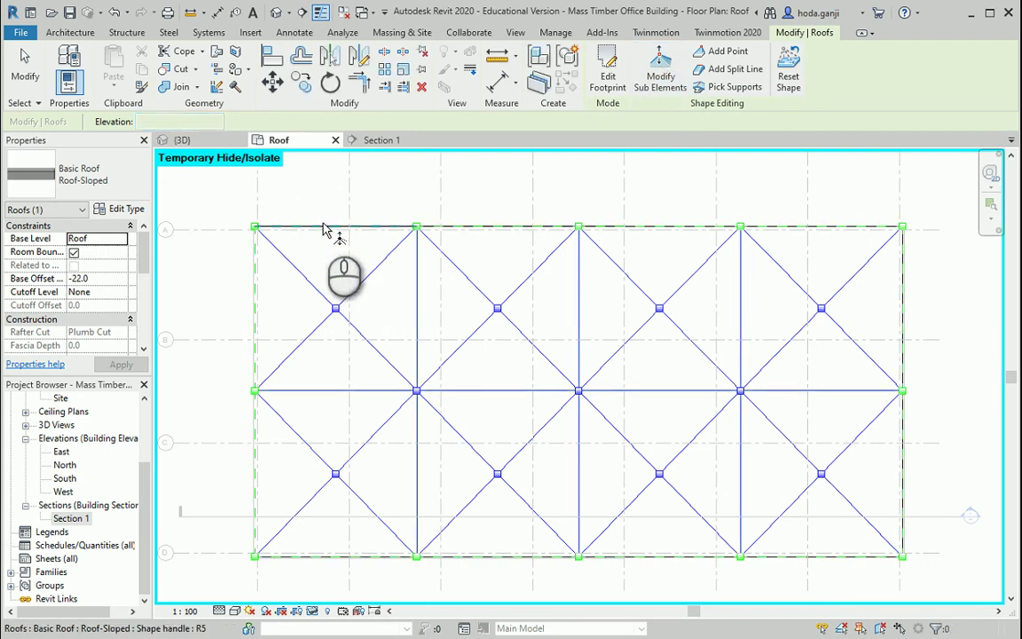
left_click(324, 229)
left_click(257, 299)
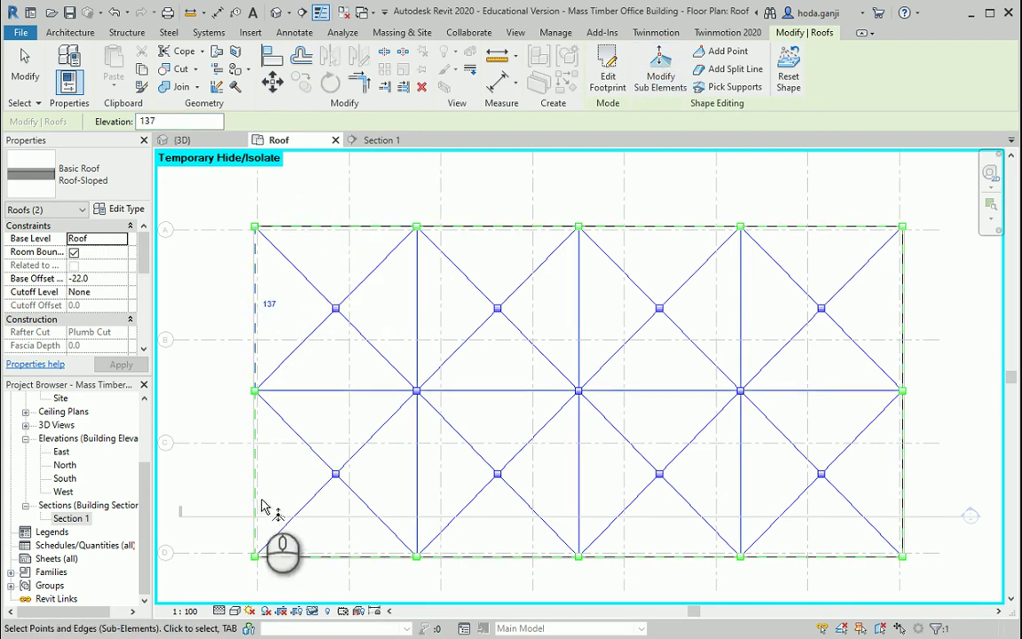
left_click(255, 494)
left_click(317, 554)
left_click(352, 388)
Select the raised grid edges across the roof to confirm their elevation of 137
left_click(416, 447)
left_click(418, 325)
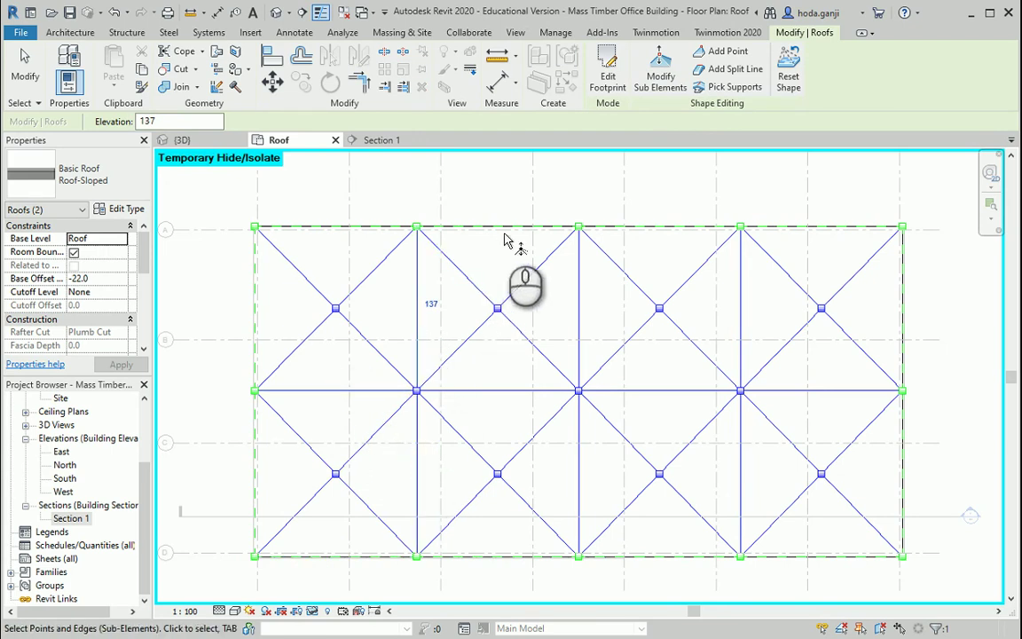
left_click(580, 324)
left_click(548, 390)
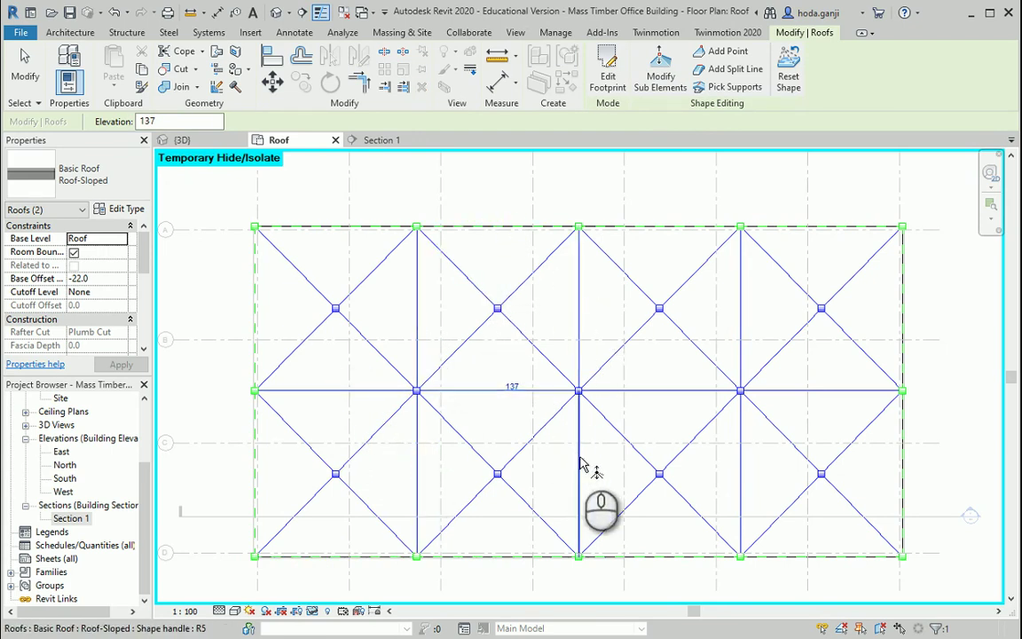
left_click(579, 459)
left_click(741, 345)
left_click(741, 473)
left_click(819, 556)
left_click(847, 391)
left_click(838, 227)
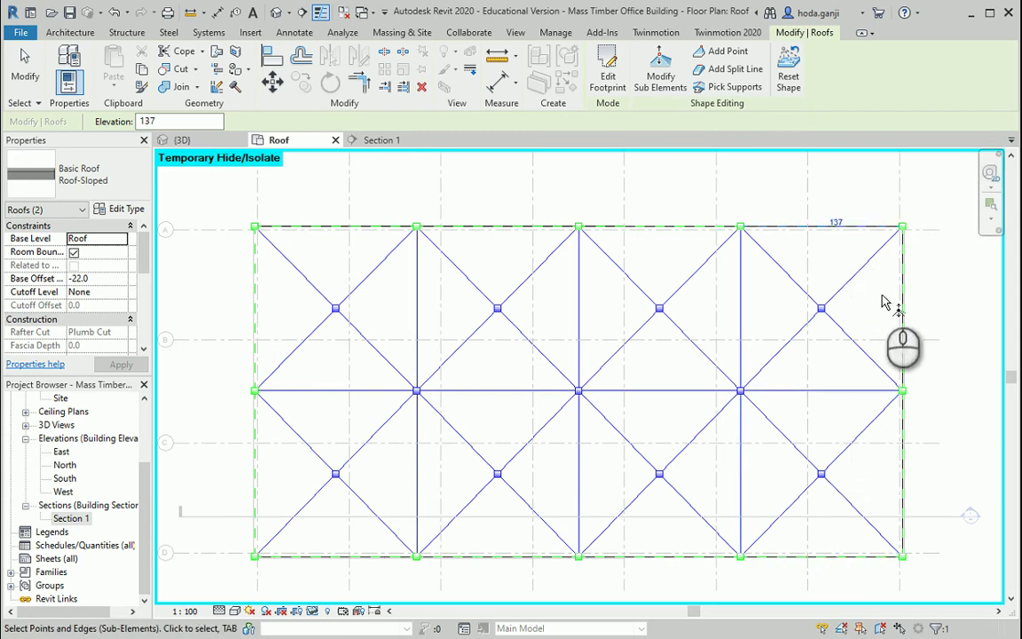
Verify with Modify Sub Elements that the diagonal drain vertex stays at elevation 0, then exit shape editing
left_click(831, 325)
left_click(823, 311)
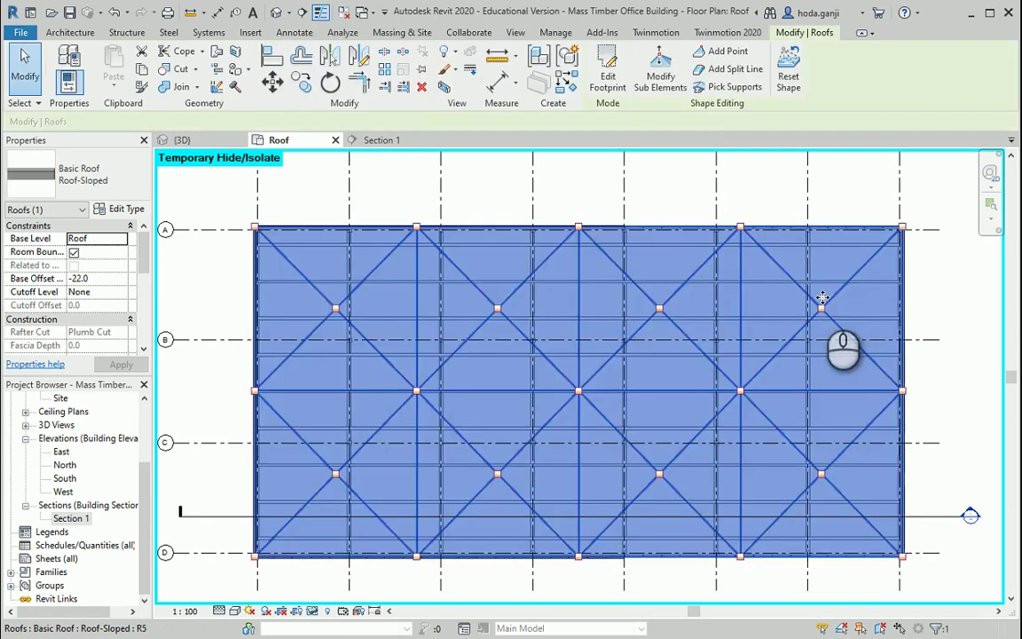
left_click(661, 76)
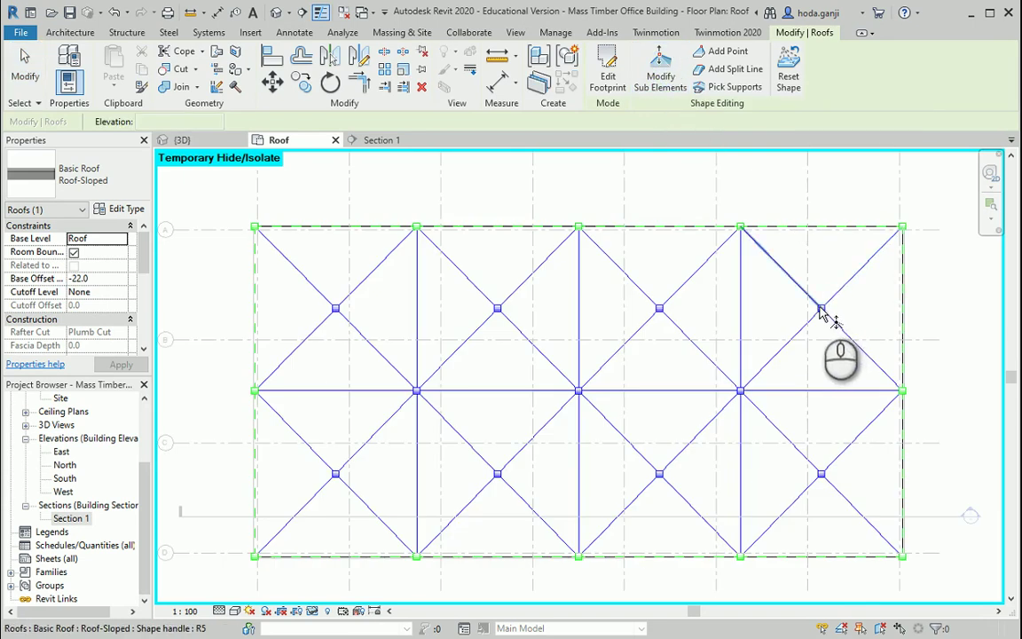
scroll(823, 312, "up", 3)
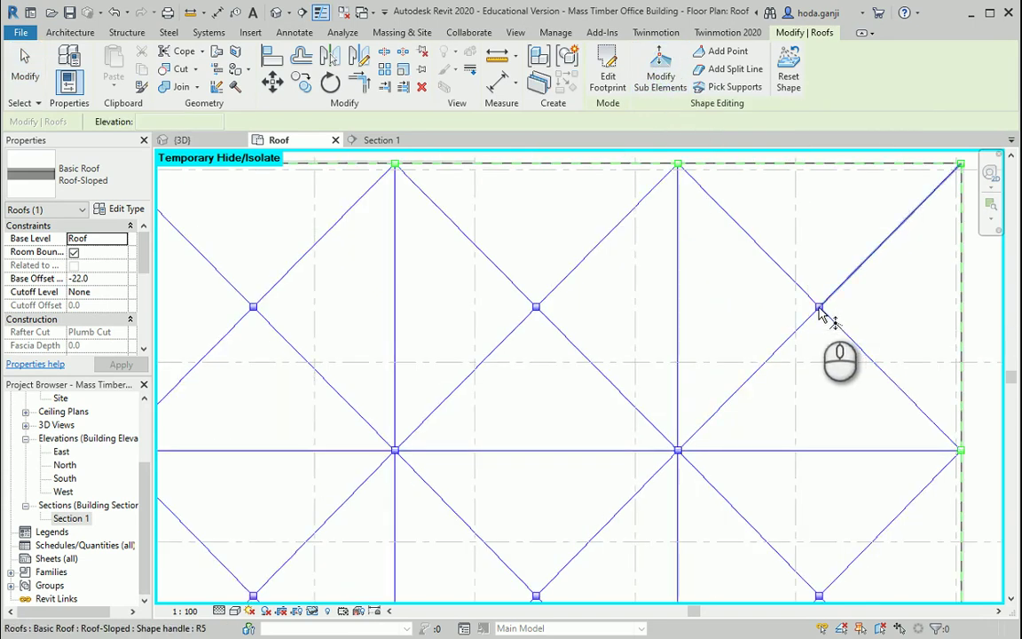
key("Tab")
left_click(820, 307)
scroll(416, 339, "down", 3)
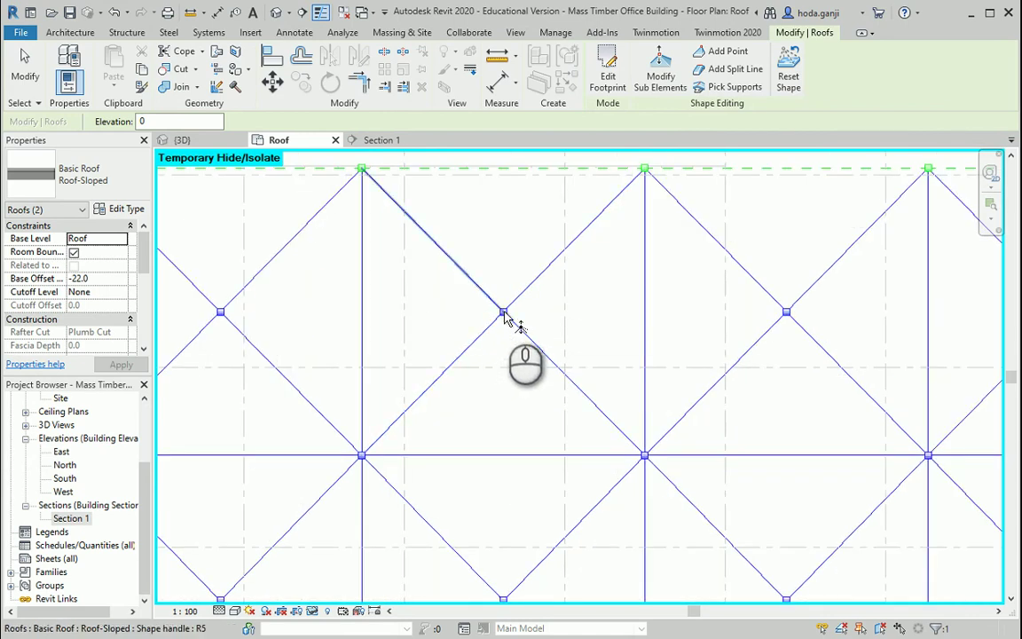
scroll(502, 347, "down", 5)
scroll(507, 333, "up", 2)
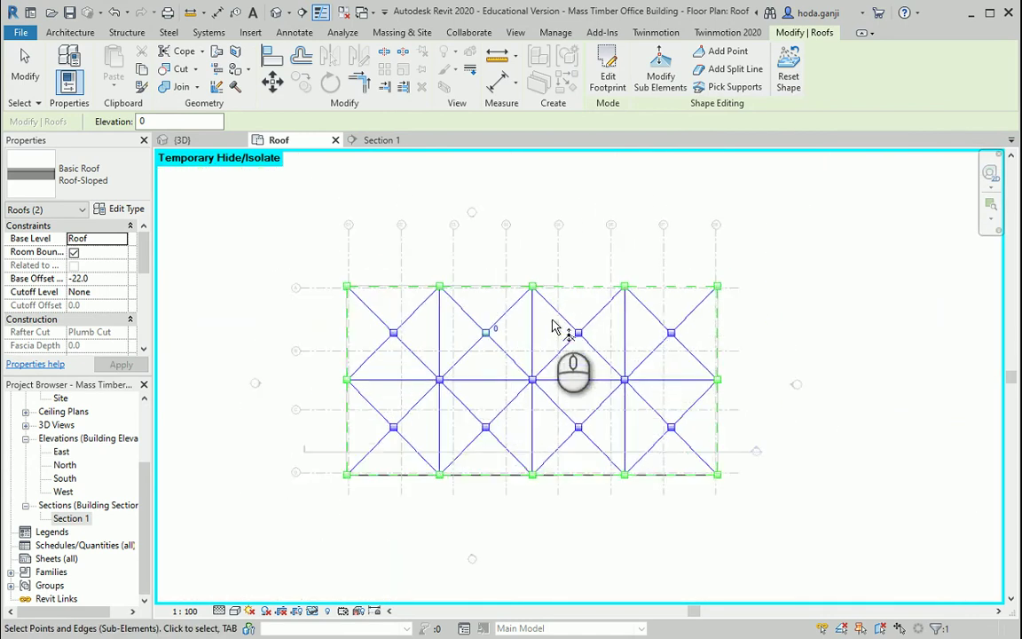
scroll(555, 326, "up", 1)
key("Escape")
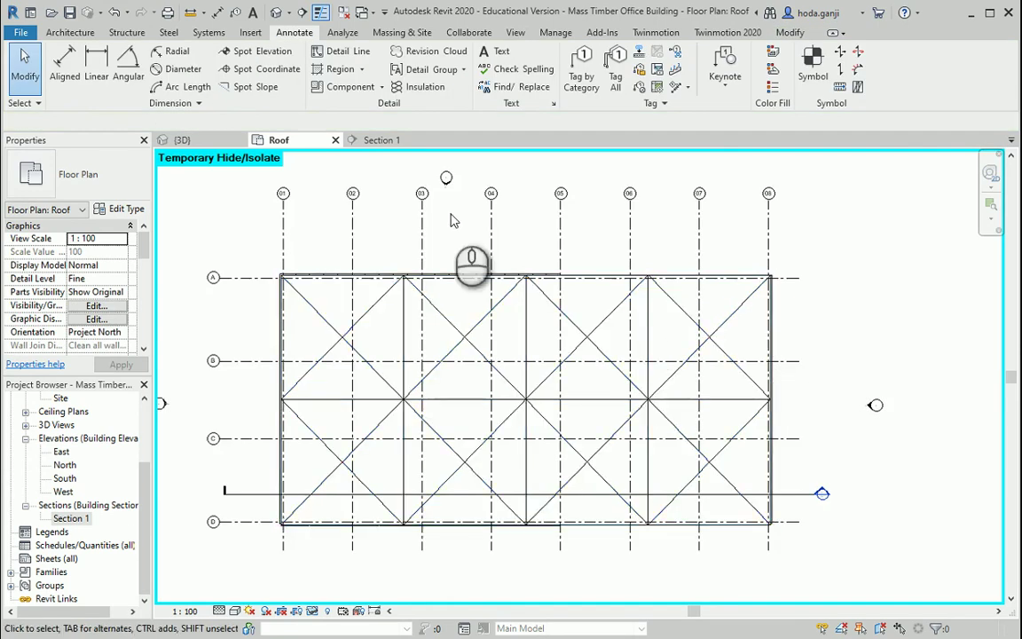
Orbit, pan and zoom the {3D} view to inspect the roof's crisscrossed drainage slopes from both sides
left_click(182, 140)
middle_click_drag(525, 384, 668, 493, "shift")
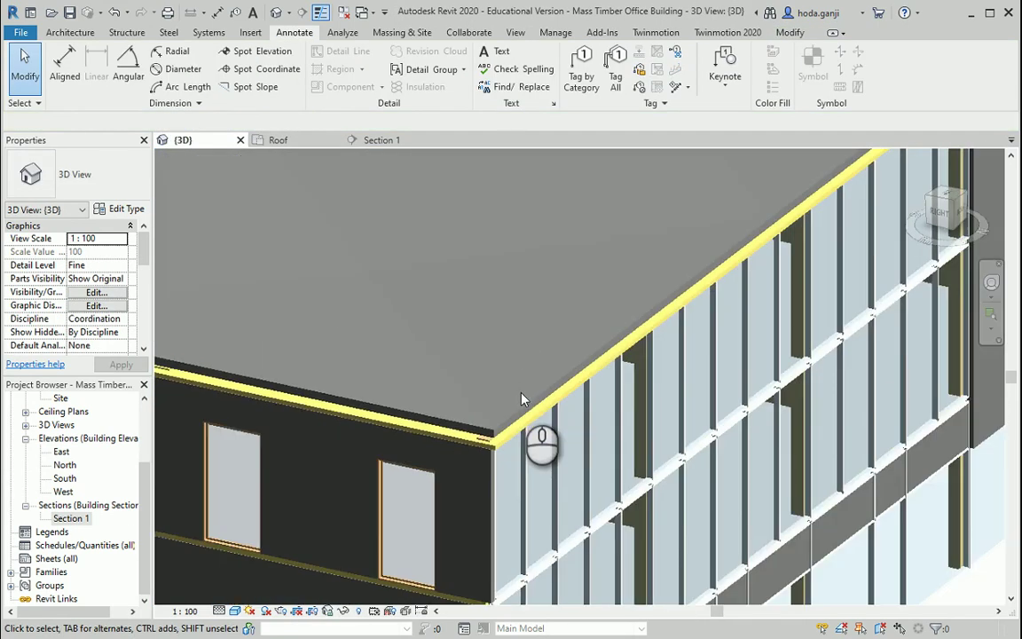
scroll(667, 493, "down", 3)
scroll(772, 546, "down", 3)
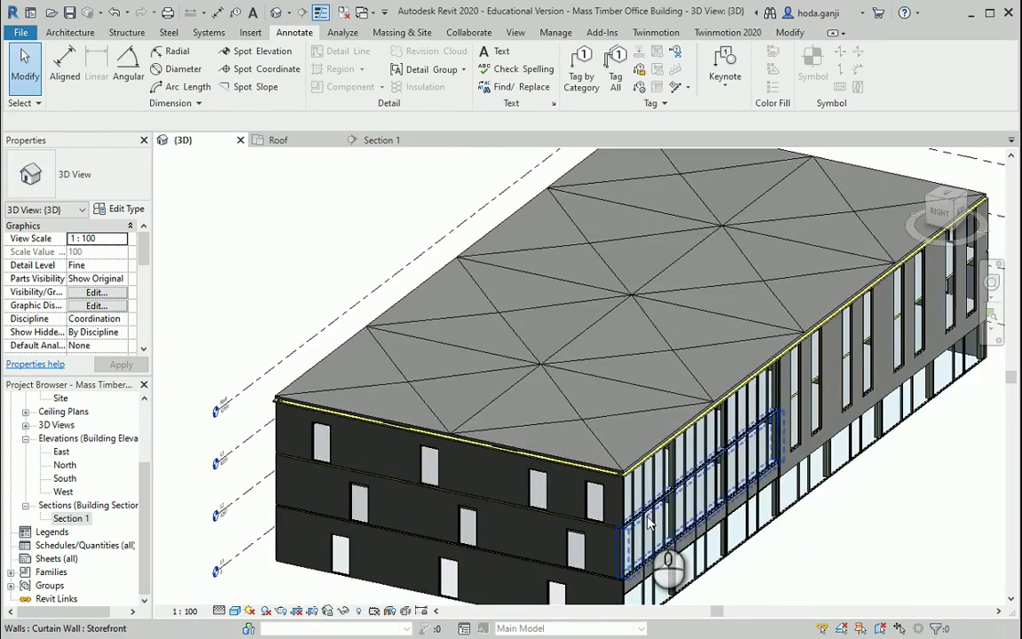
middle_click_drag(869, 552, 809, 552)
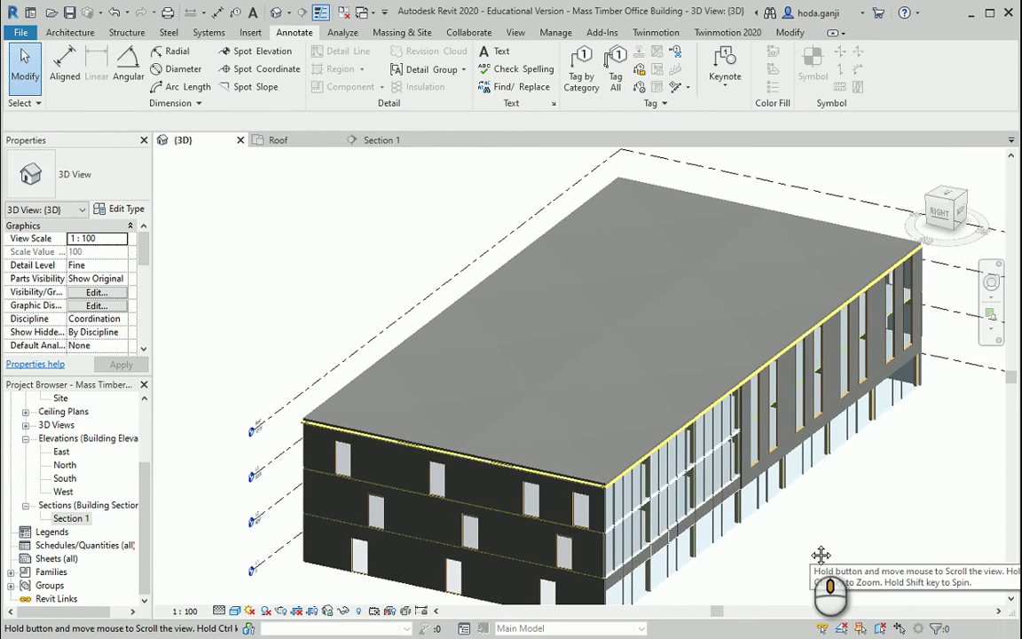
scroll(746, 515, "up", 3)
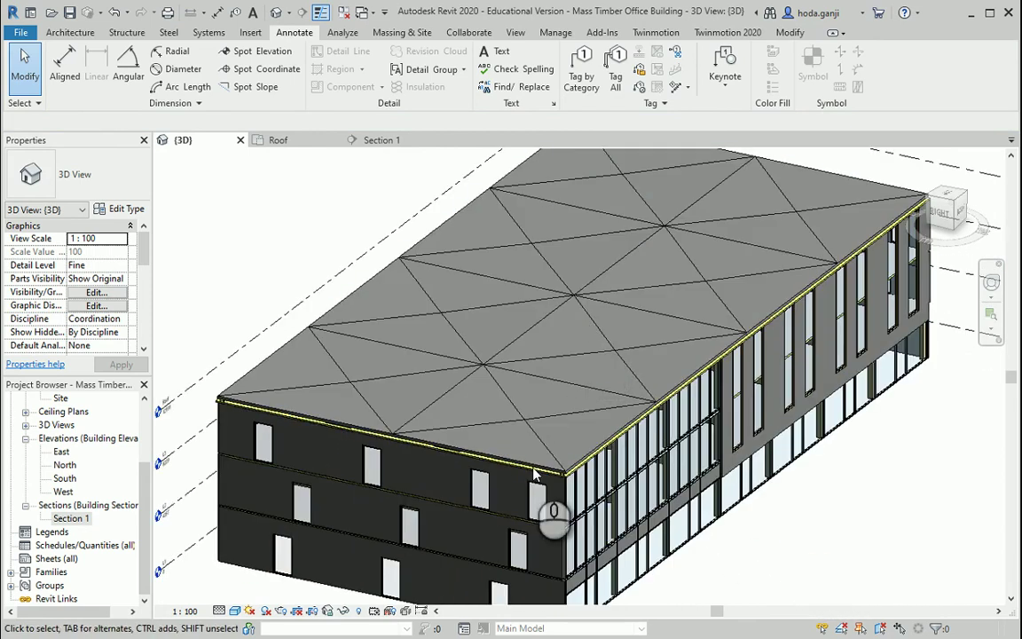
scroll(632, 428, "down", 3)
middle_click_drag(582, 491, 746, 497, "shift")
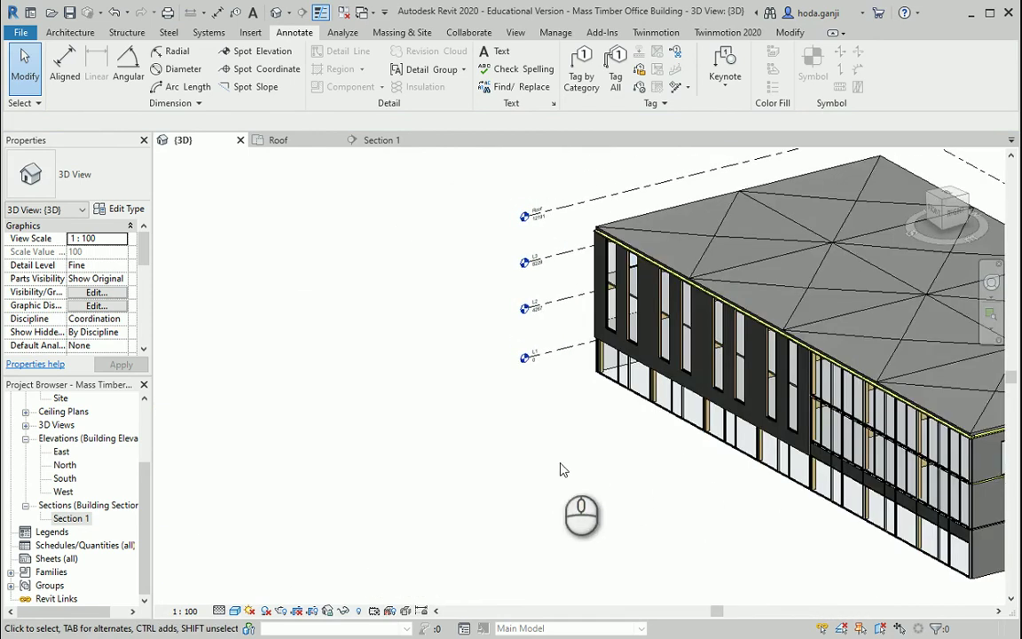
middle_click_drag(531, 540, 929, 481, "shift")
scroll(929, 480, "up", 3)
scroll(957, 488, "up", 2)
mouse_move(955, 411)
middle_mouse_down()
mouse_move(424, 228)
mouse_move(393, 142)
middle_mouse_up()
Zoom into the roof edge in Section 1 and inspect the selected sloped roof layer
left_click(393, 142)
scroll(748, 388, "up", 2)
scroll(753, 412, "up", 3)
scroll(753, 413, "down", 1)
scroll(655, 371, "up", 2)
scroll(675, 365, "up", 2)
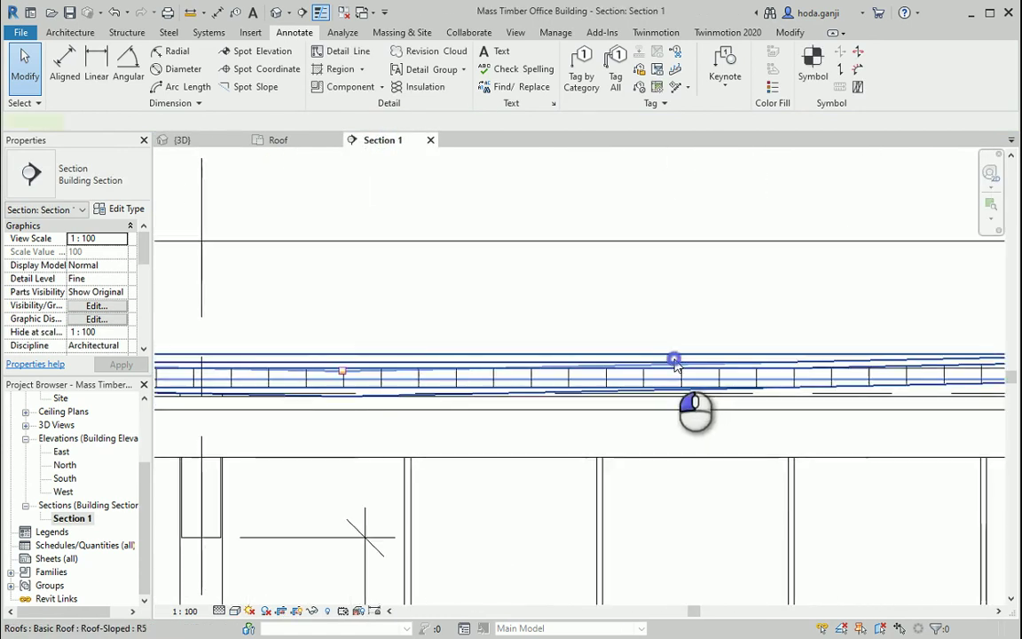
left_click(674, 364)
scroll(341, 408, "up", 1)
scroll(348, 404, "up", 1)
scroll(345, 283, "up", 2)
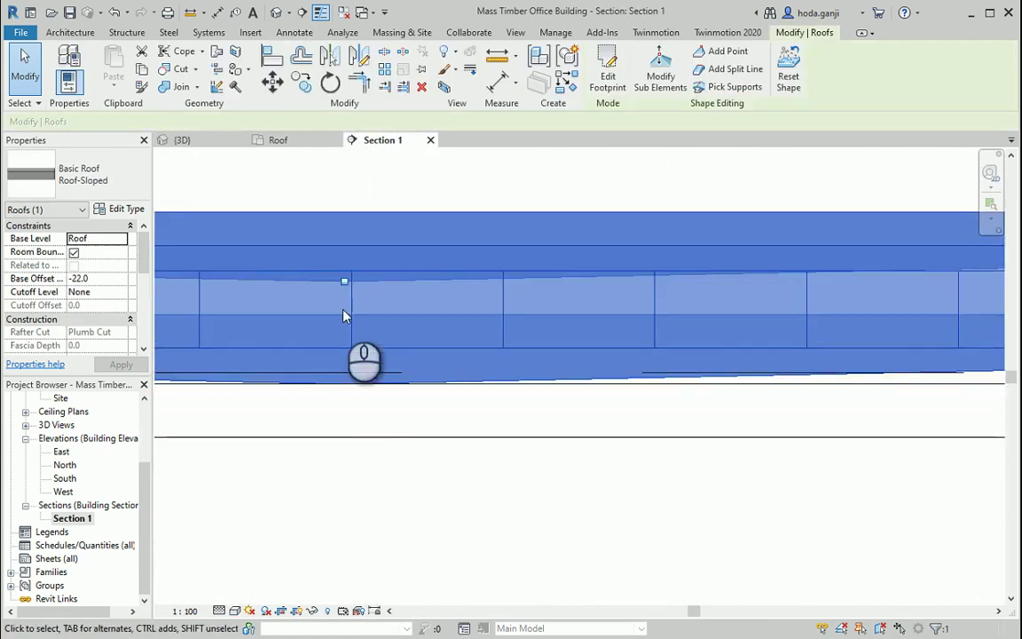
scroll(390, 363, "down", 2)
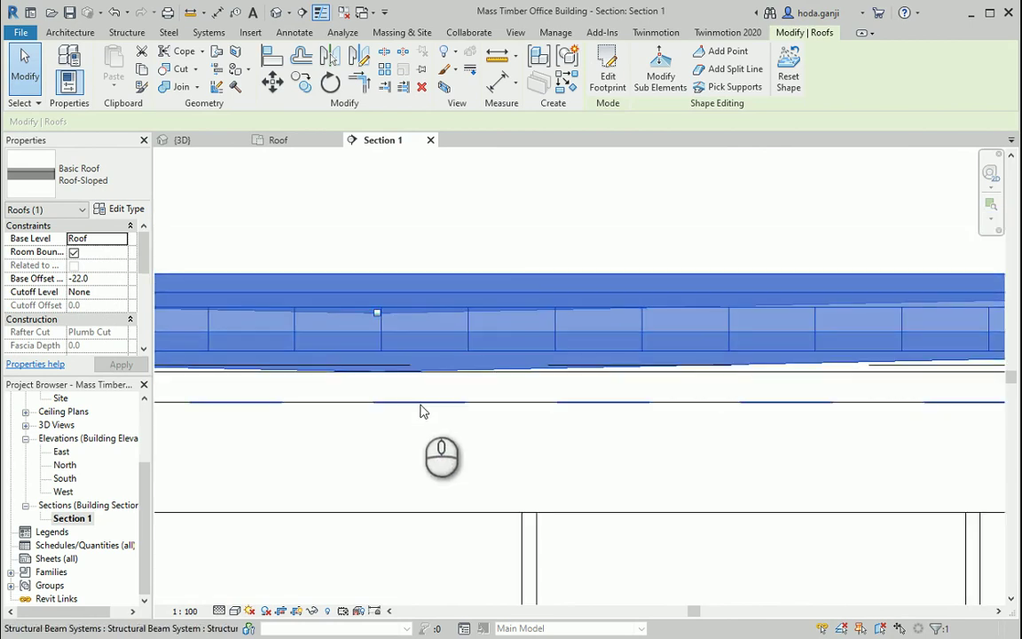
left_click(497, 219)
Select the CLT Roof Panel together with the sloped roof to compare their positions
left_click(548, 374)
left_click(424, 306, "ctrl")
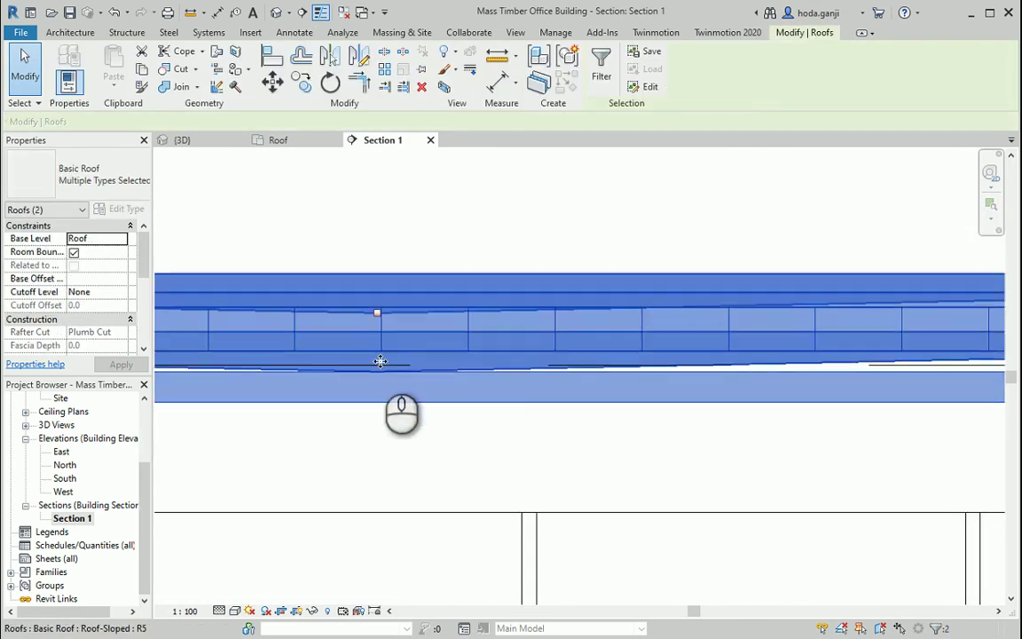
scroll(395, 399, "down", 2)
scroll(392, 394, "down", 2)
scroll(400, 401, "down", 2)
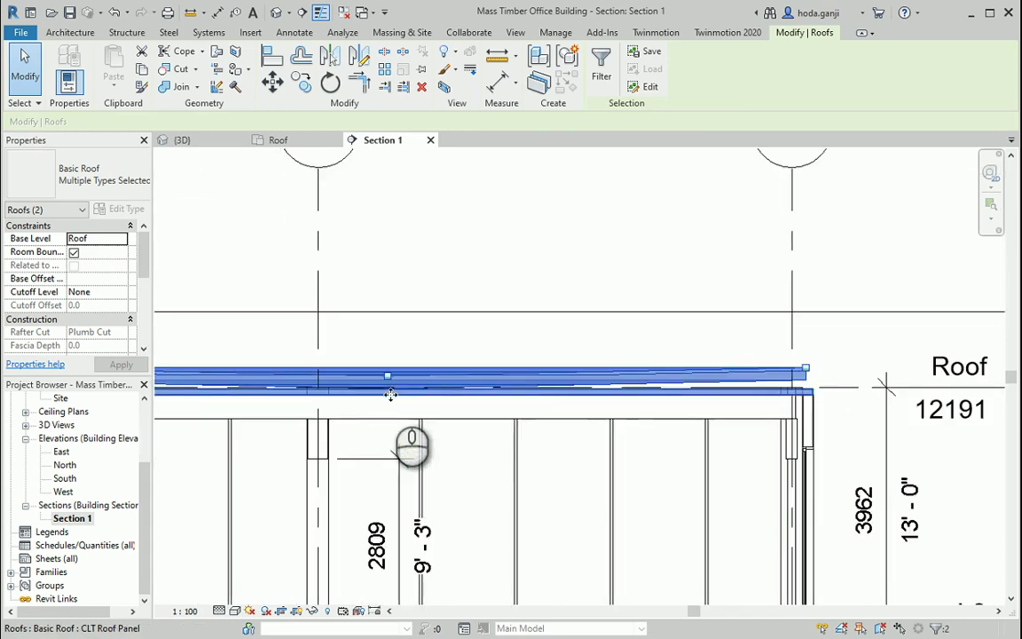
scroll(841, 384, "up", 2)
scroll(839, 381, "up", 2)
scroll(836, 375, "up", 1)
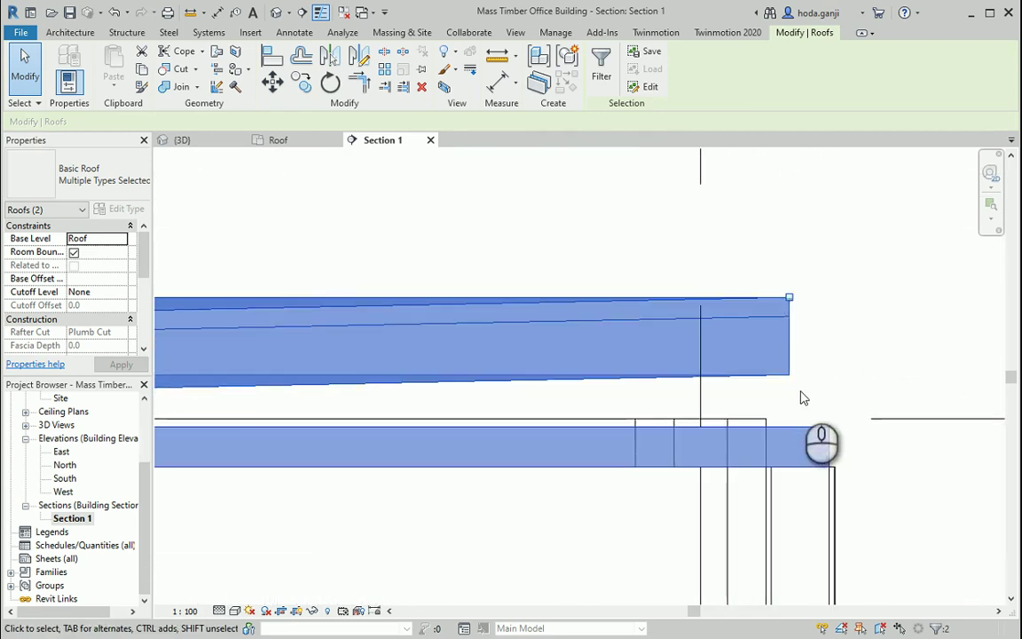
left_click(846, 363)
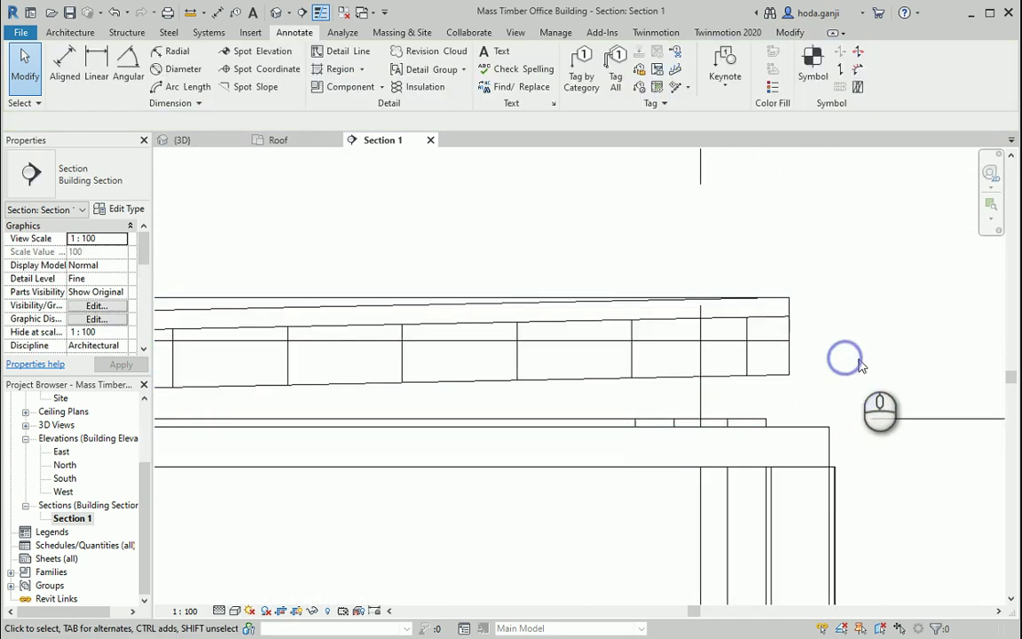
scroll(857, 364, "down", 2)
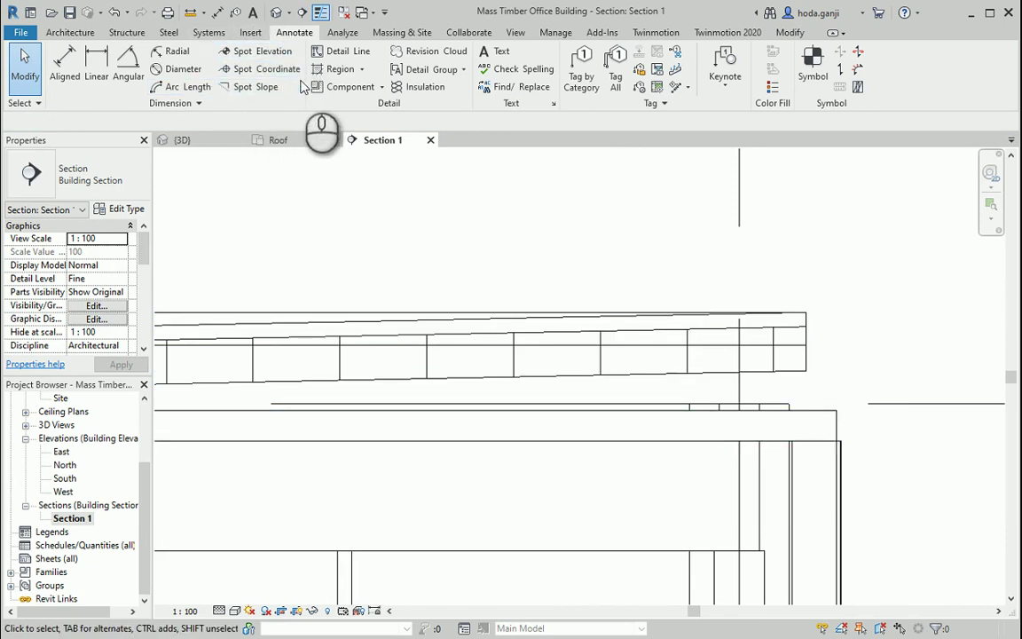
Choose Filled Region from the region types, then reselect the sloped roof to confirm its −22 base offset
left_click(361, 70)
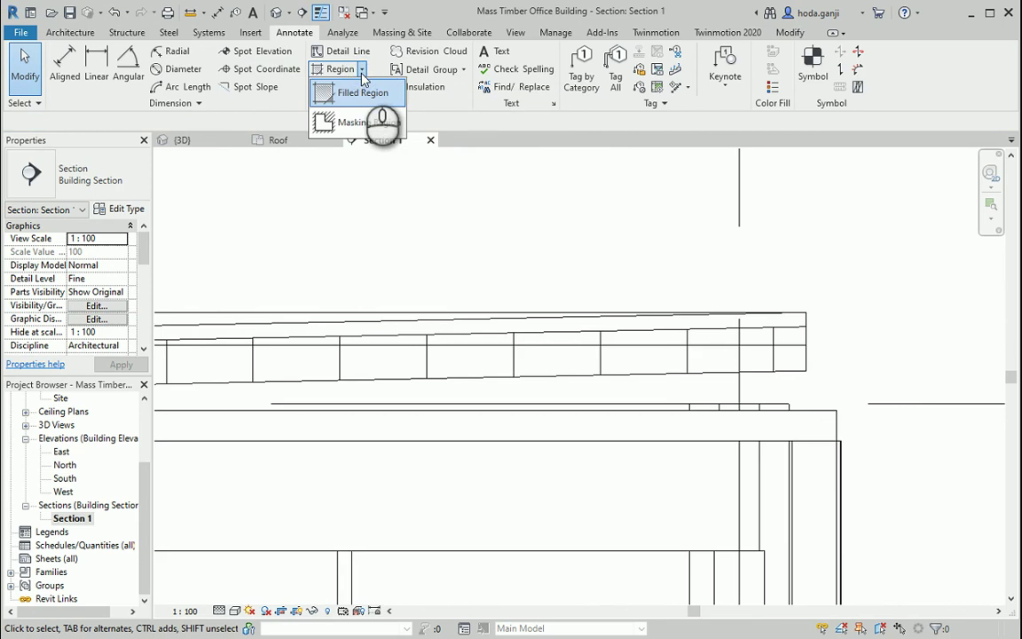
left_click(362, 71)
scroll(867, 308, "down", 1)
scroll(852, 293, "down", 1)
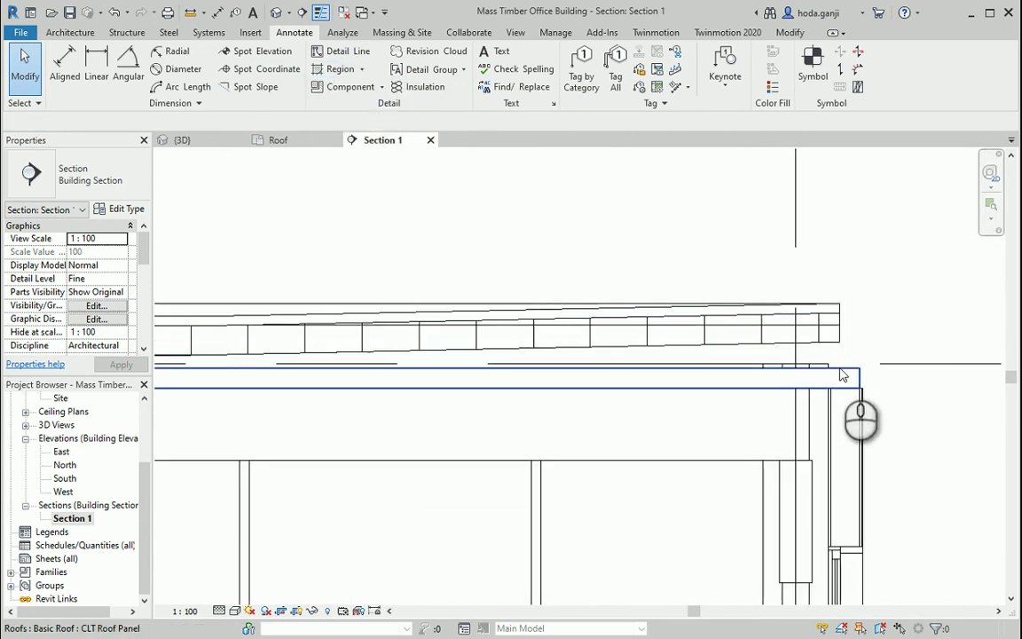
scroll(855, 371, "down", 1)
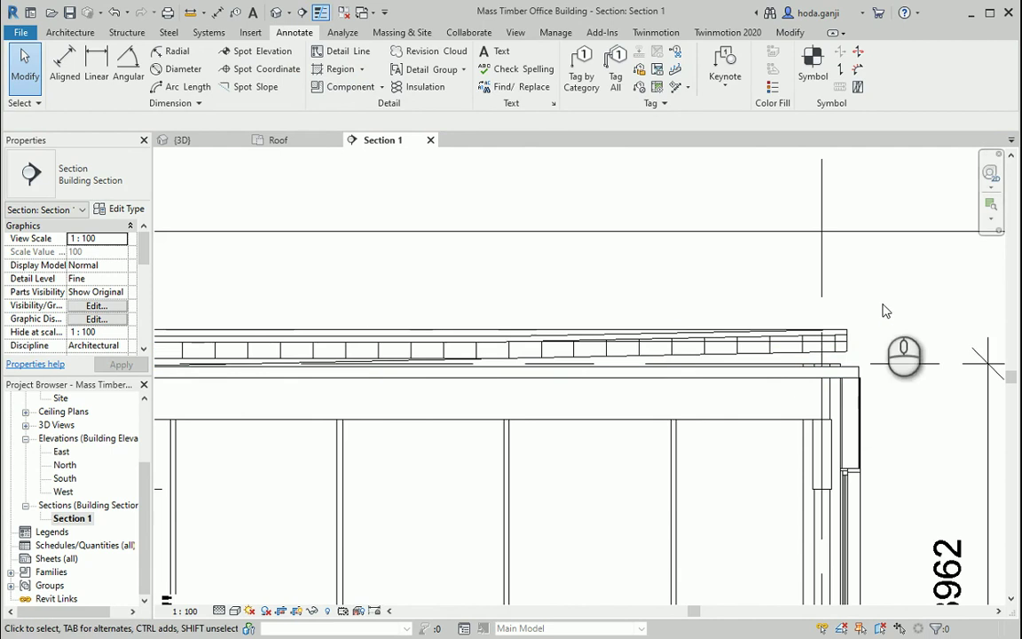
scroll(897, 347, "up", 1)
scroll(890, 347, "up", 1)
scroll(888, 347, "up", 1)
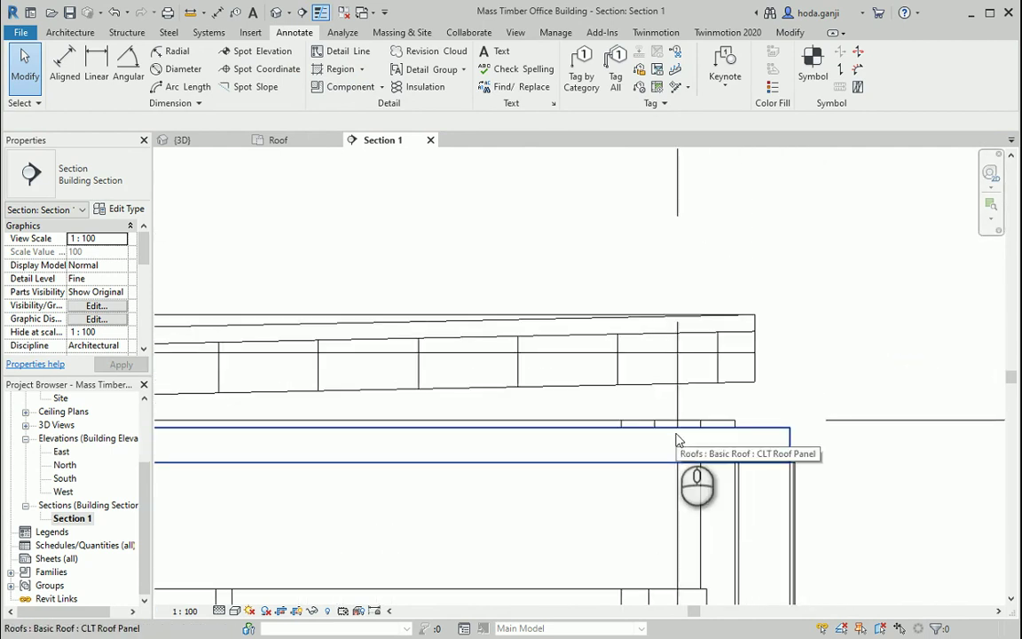
left_click(748, 369)
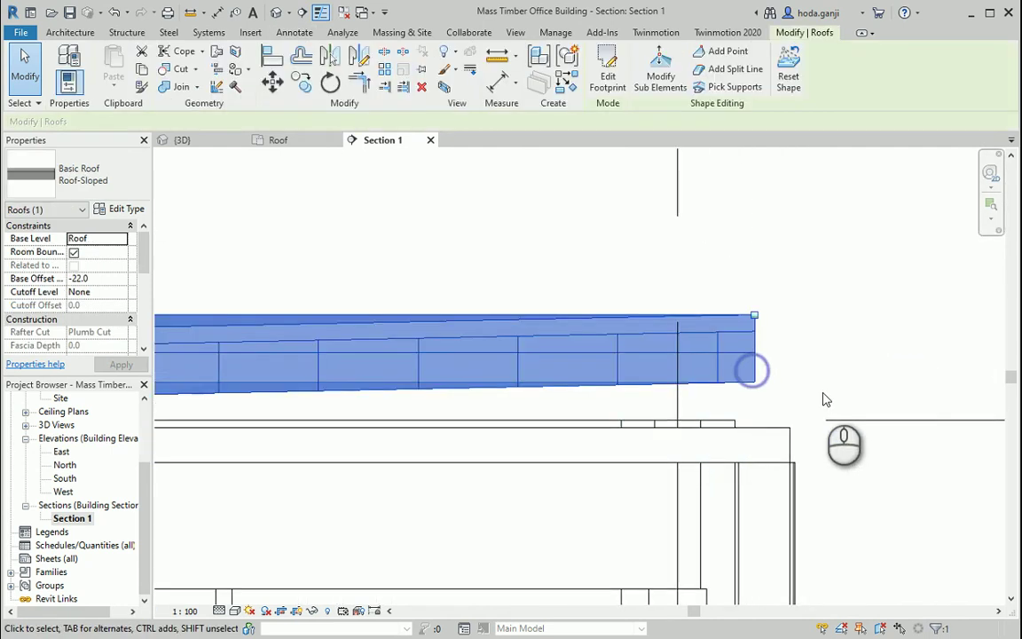
scroll(825, 397, "down", 2)
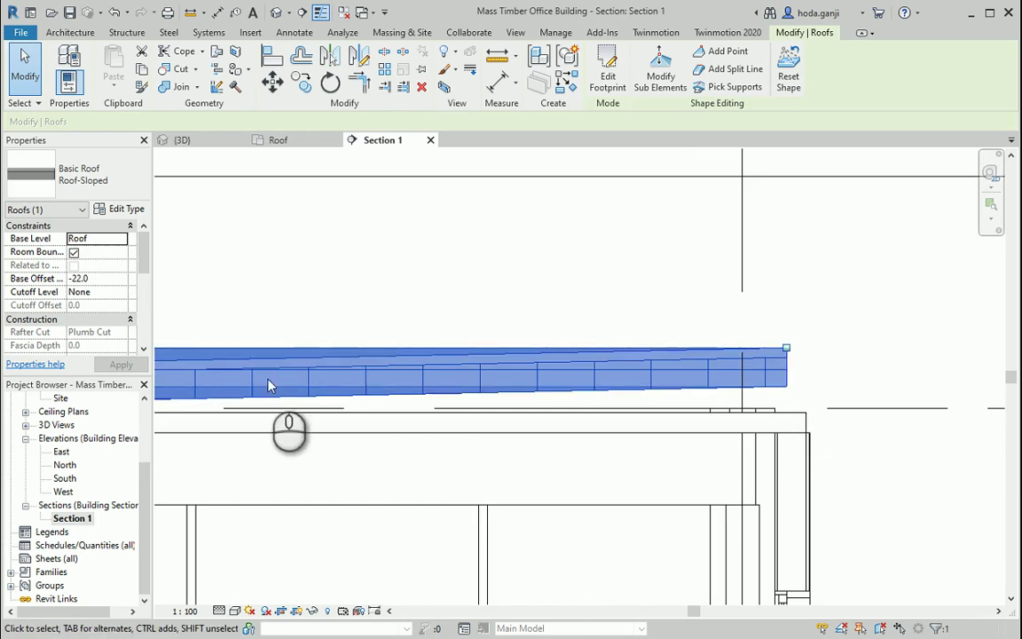
scroll(877, 379, "down", 2)
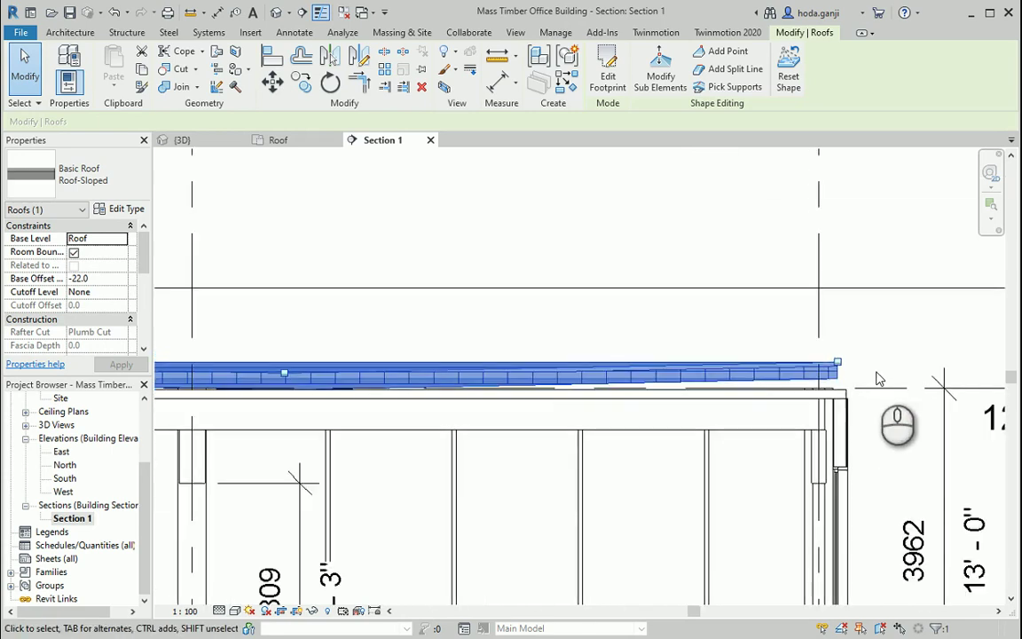
scroll(872, 381, "up", 2)
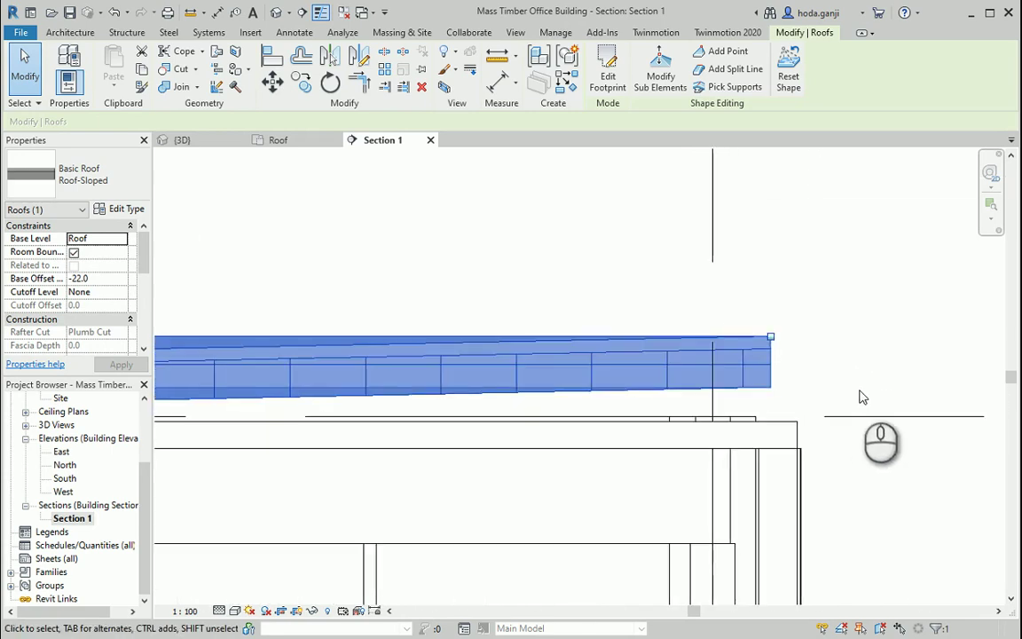